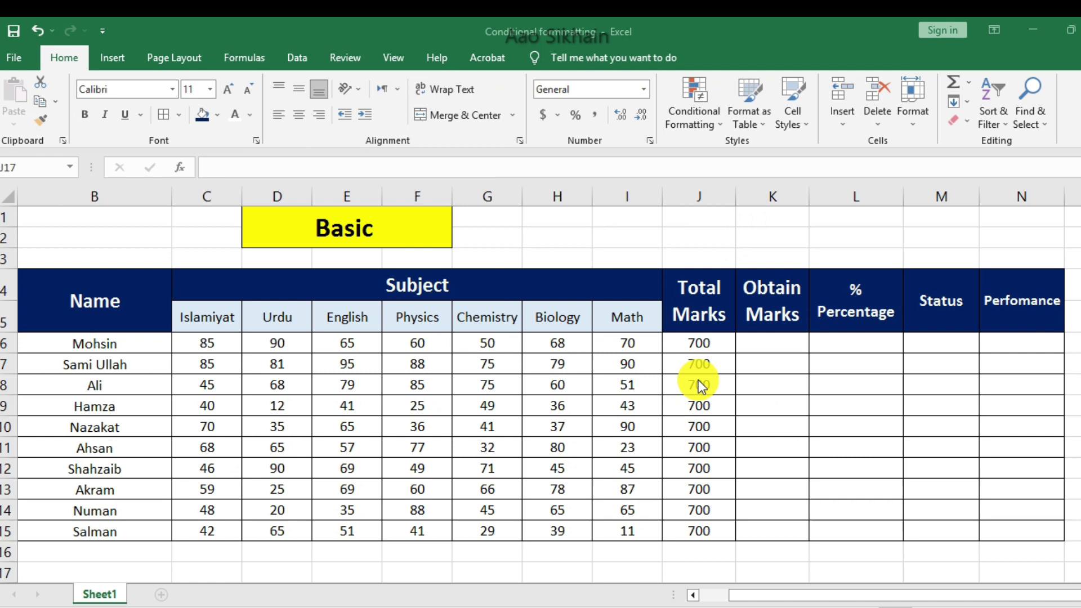
left_click(700, 118)
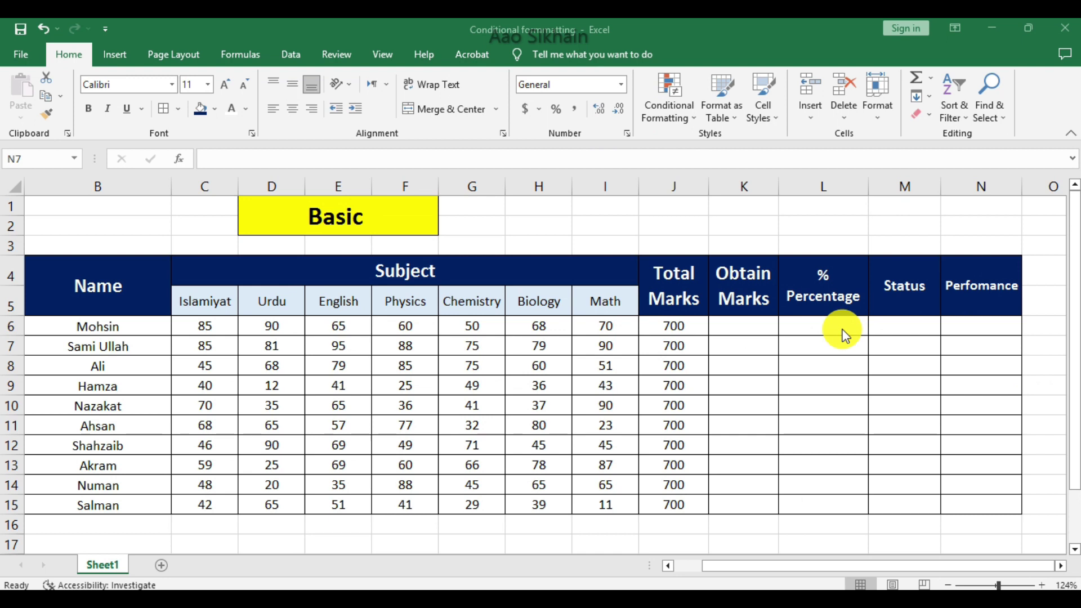
- Enter =SUM(C6:I6) in cell K6 to total the first student's subject marks under Obtain Marks
left_click(736, 328)
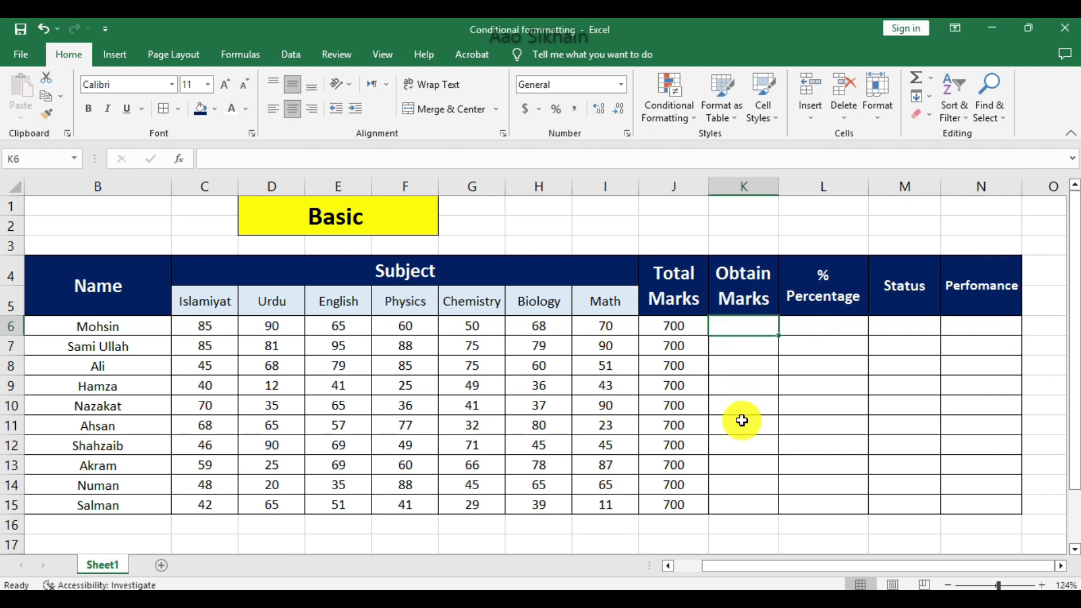
type("=sum")
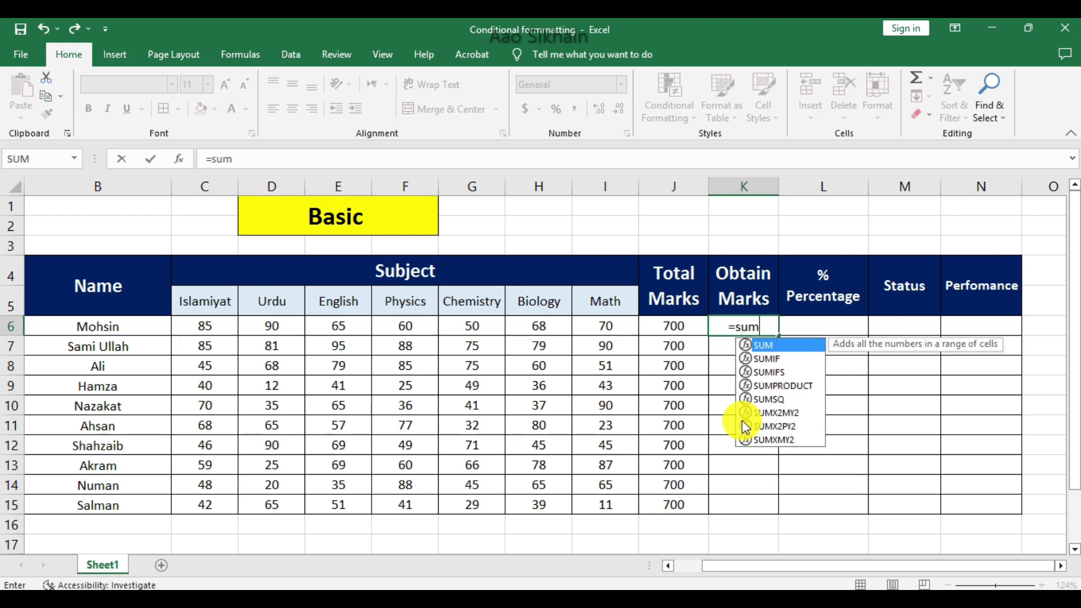
key("Tab")
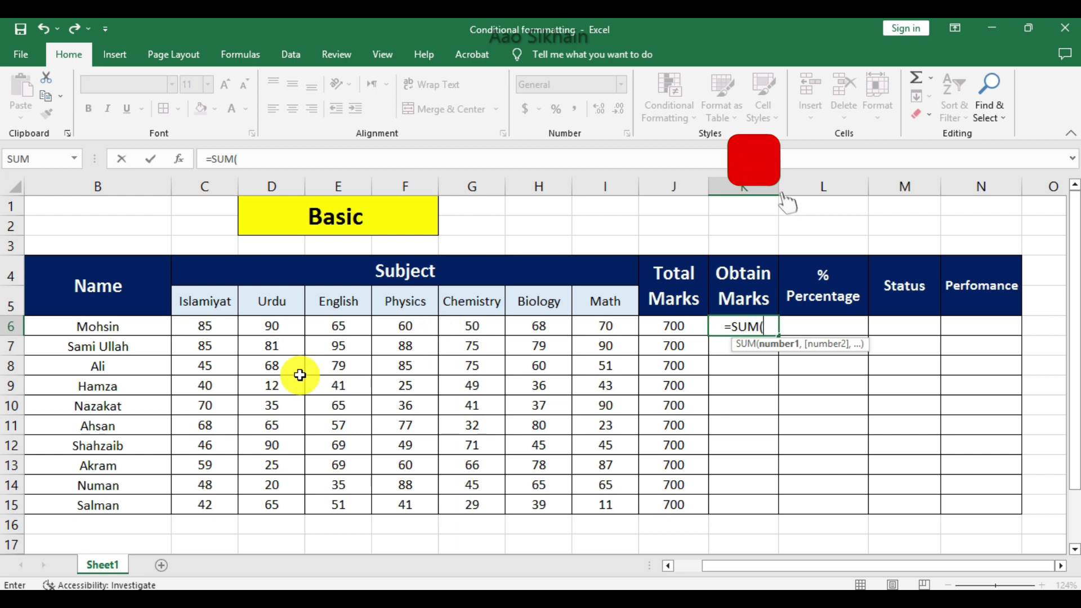
left_click_drag(198, 325, 590, 321)
type(")")
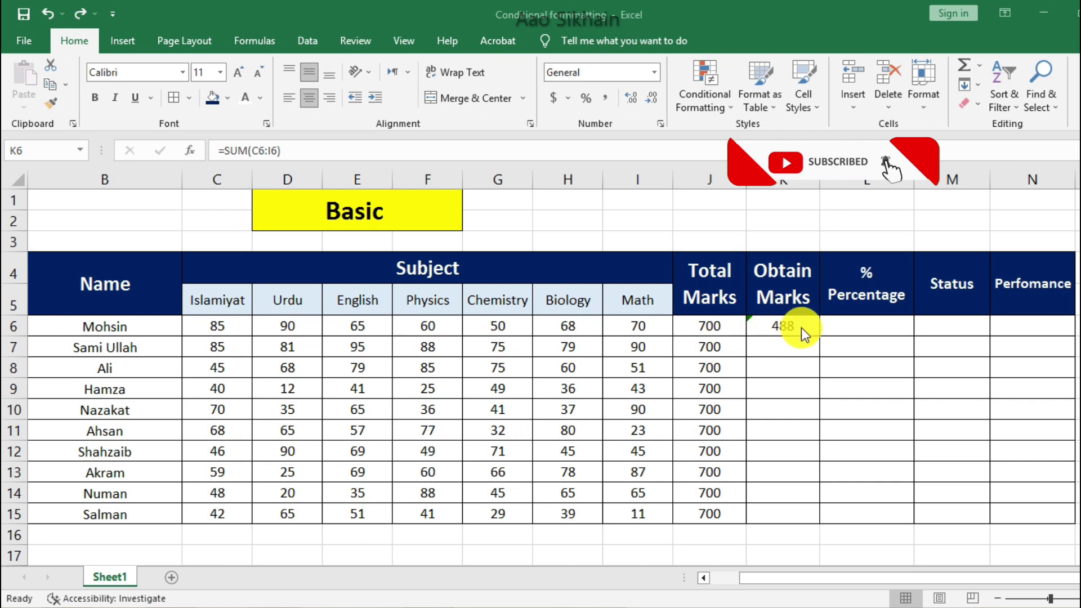
- Fill the Obtain Marks formula from K6 down to K15
left_click_drag(823, 341, 825, 479)
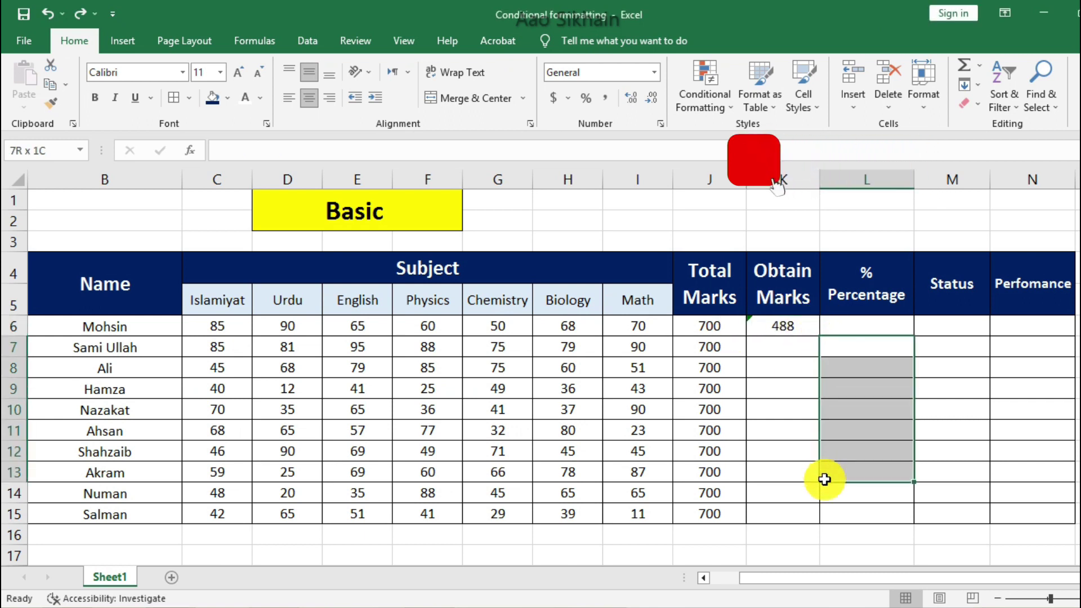
left_click(804, 324)
left_click_drag(820, 336, 803, 516)
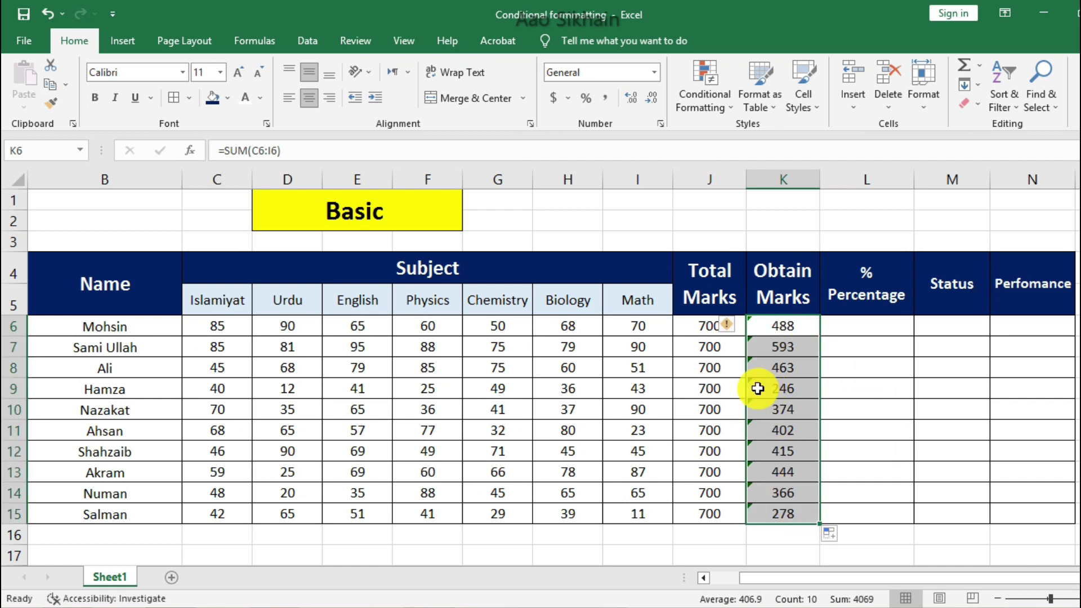
- Ignore the Formula Omits Adjacent Cells error for the Obtain Marks cells K6:K15
left_click(728, 326)
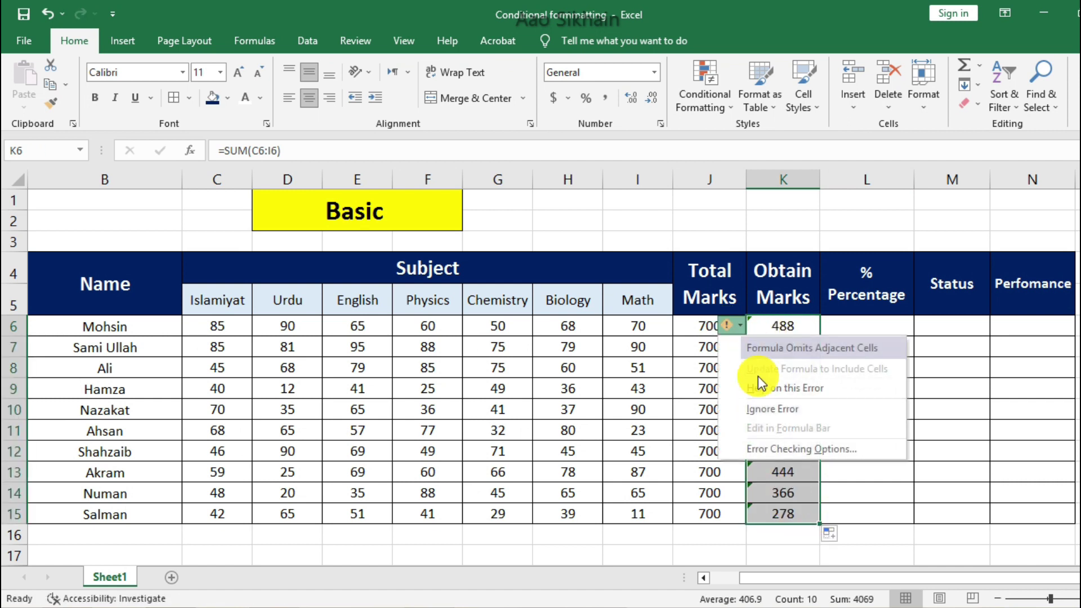
left_click(806, 413)
left_click(900, 388)
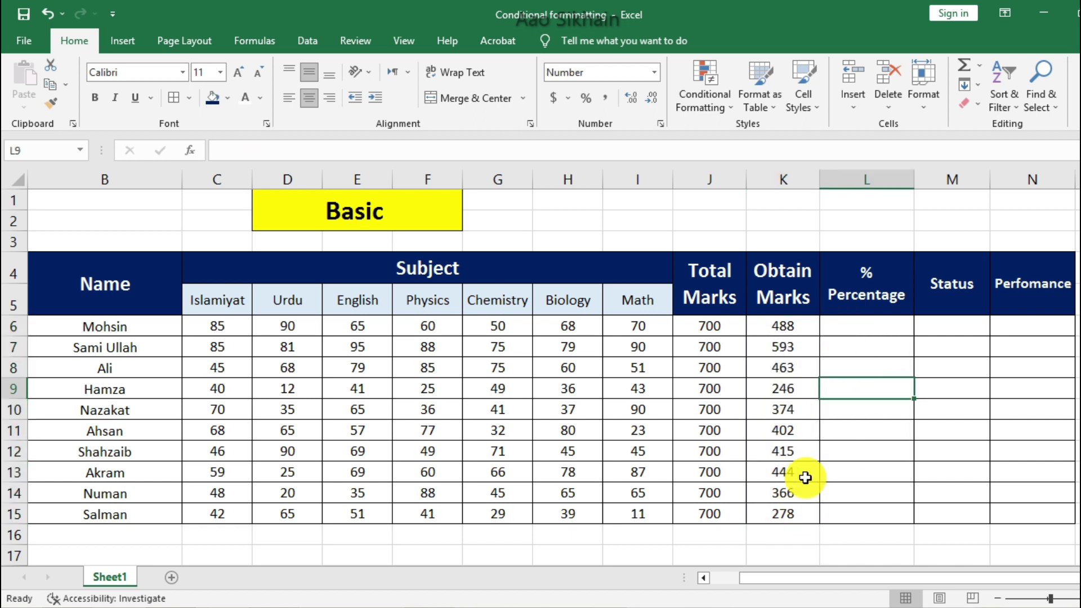
- Enter =K6/J6*100 in cell L6 to calculate the first student's percentage
left_click(870, 326)
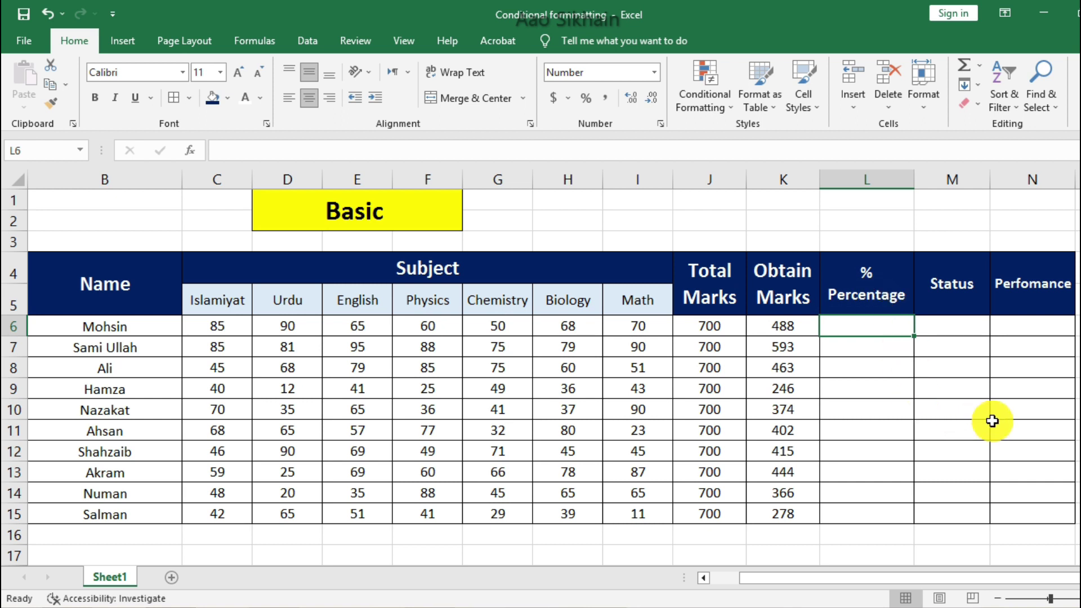
type("=")
left_click(785, 327)
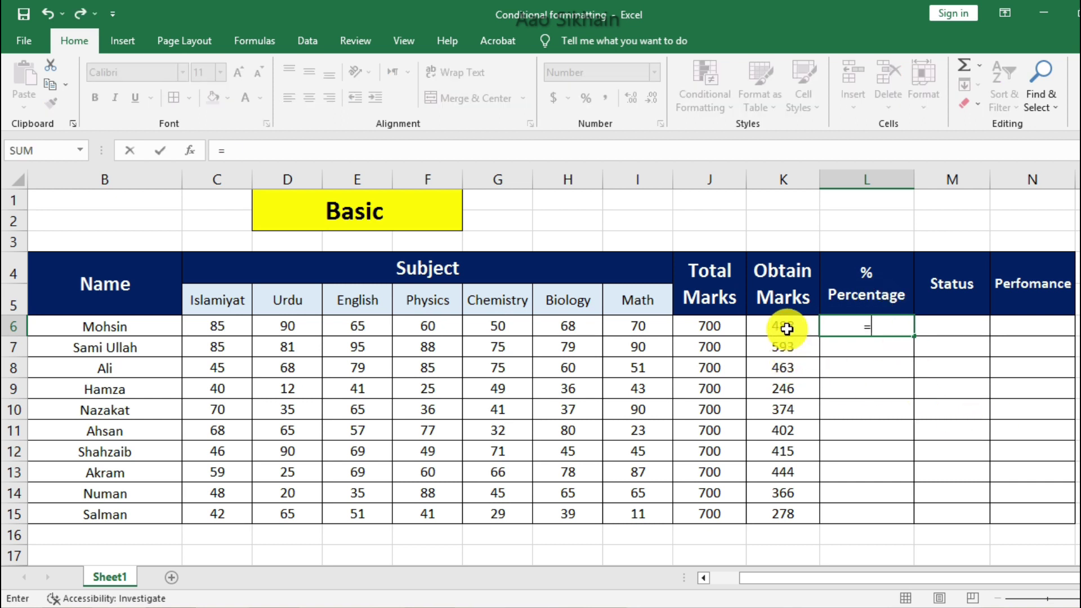
type("/")
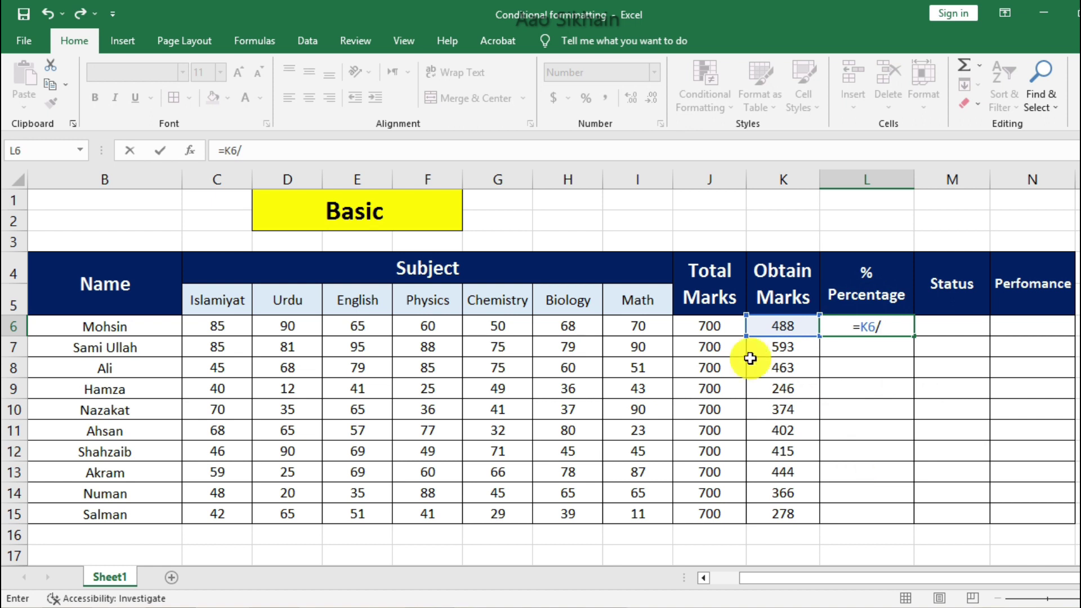
left_click(693, 326)
type("*100")
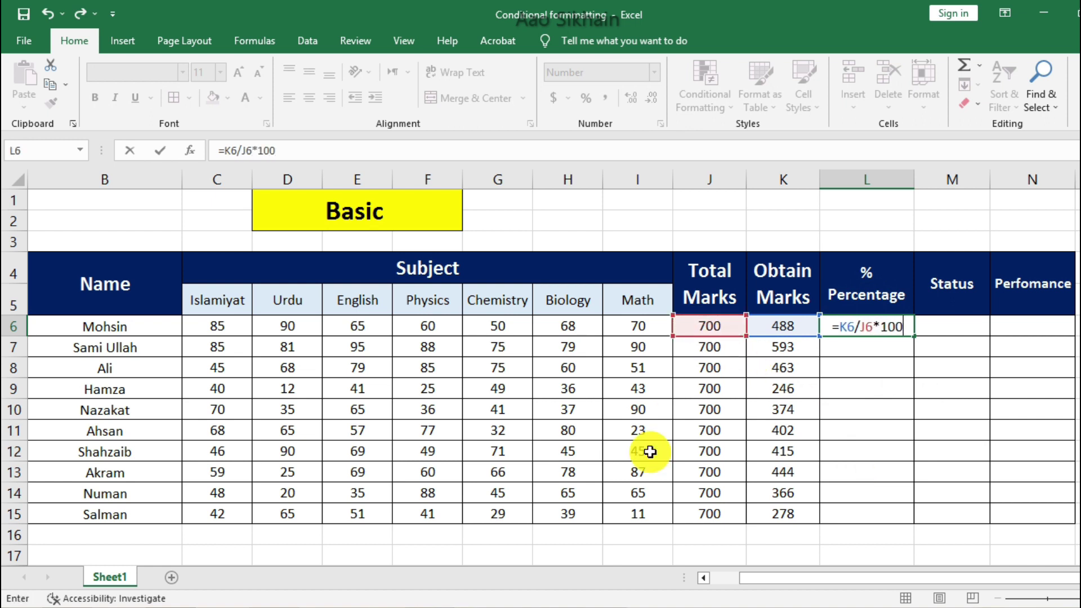
key("Return")
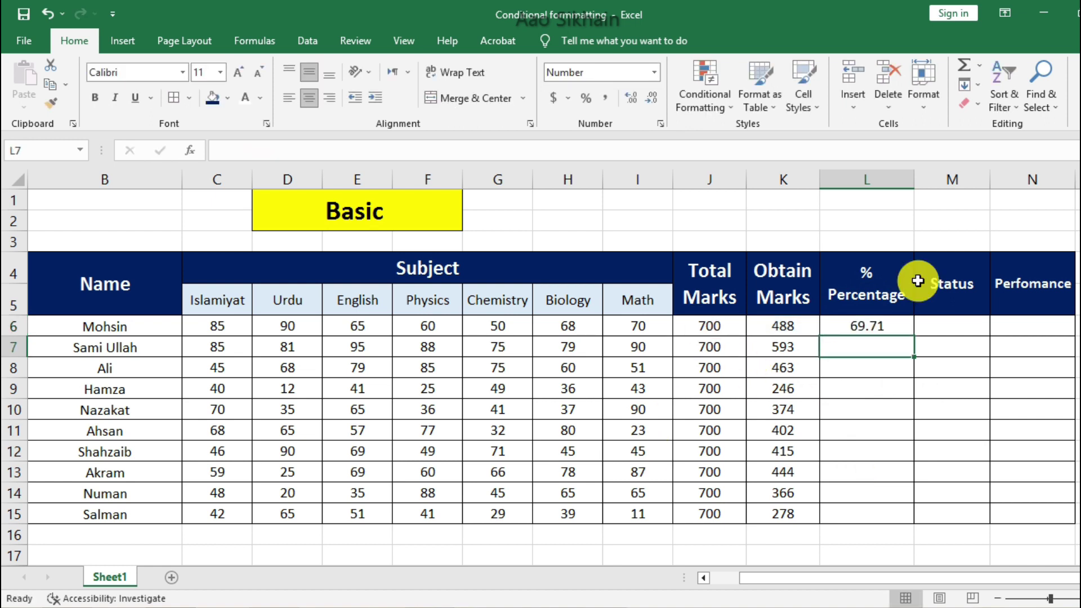
- Fill the percentage formula from L6 down to L15
left_click(886, 327)
left_click_drag(915, 338, 907, 521)
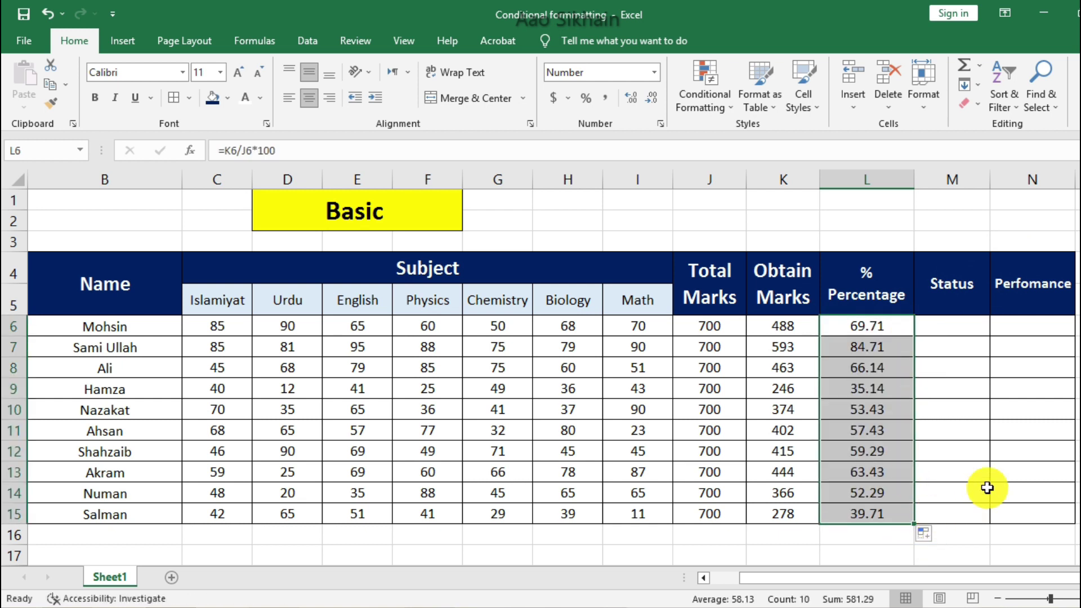
left_click(1008, 382)
- Begin the Status formula in M6 with =IF(L6<40,"Fail", to return Fail for percentages below 40
left_click(961, 321)
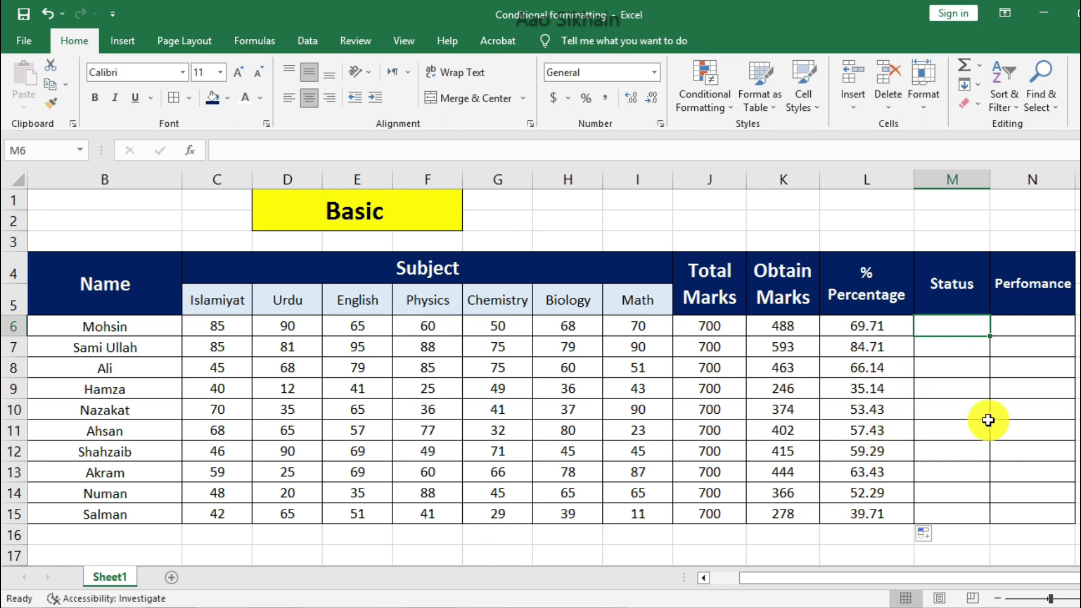
type("=")
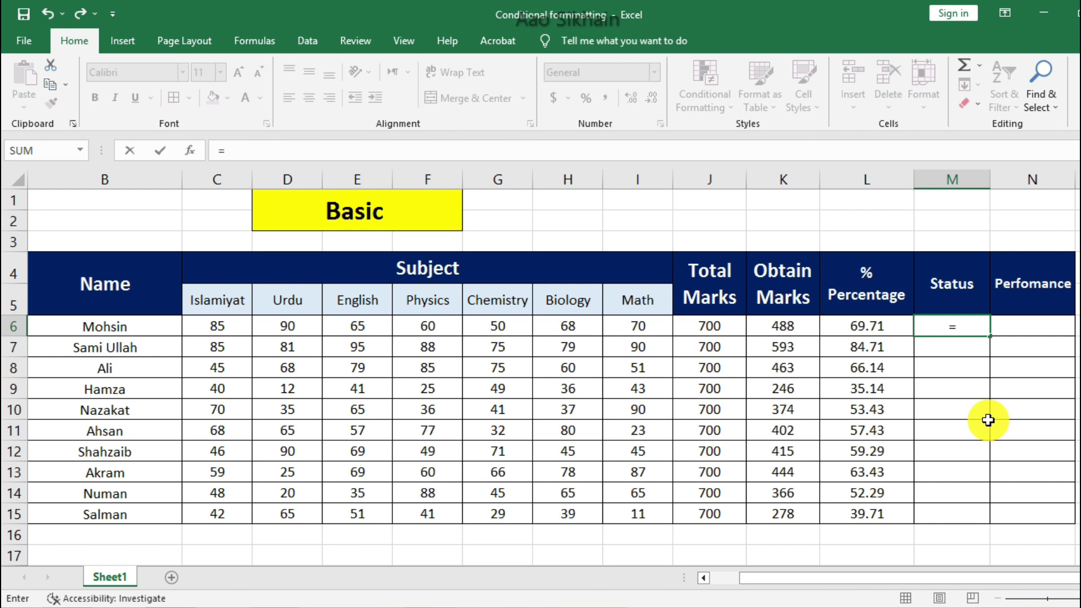
type("if(")
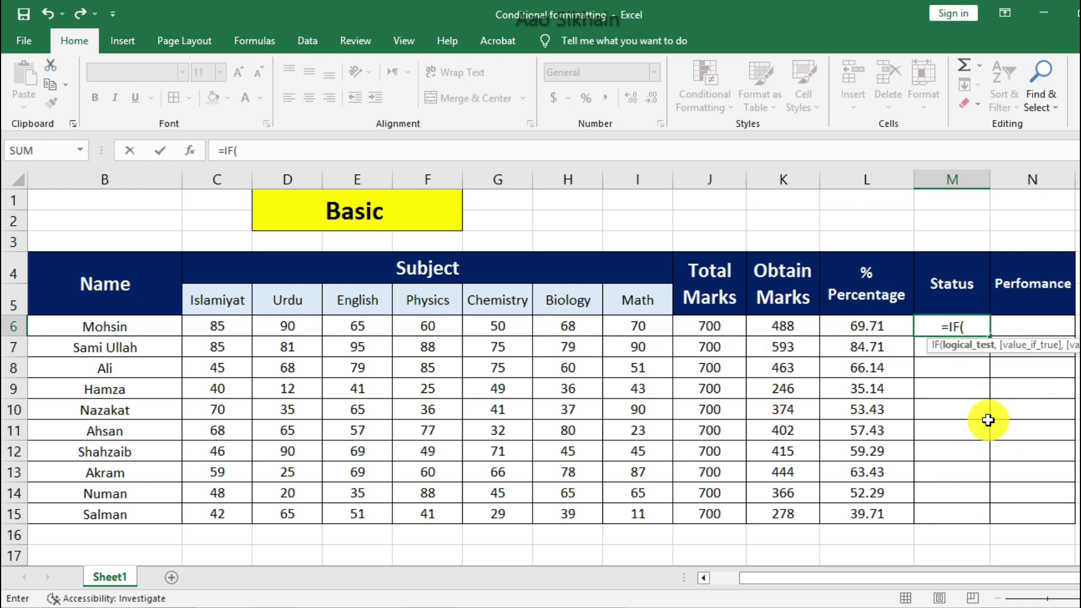
left_click(861, 325)
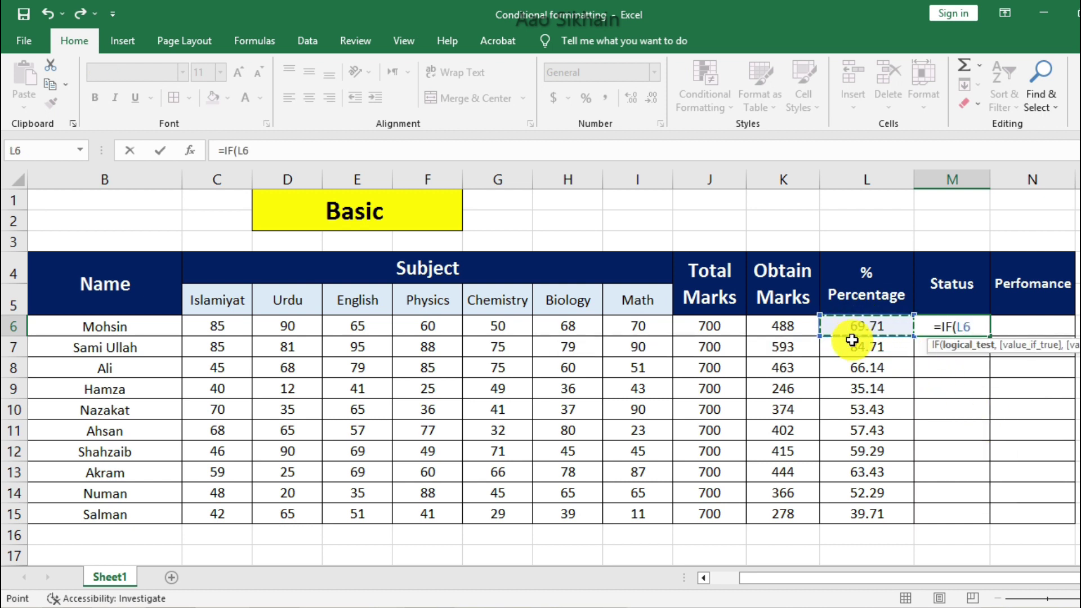
type("<4")
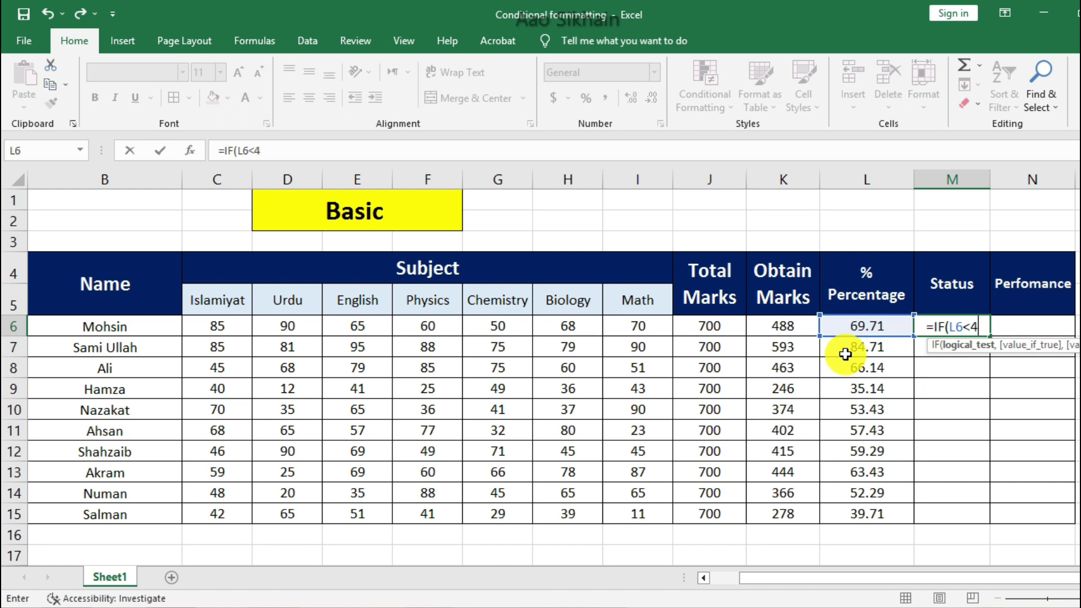
type("0,")
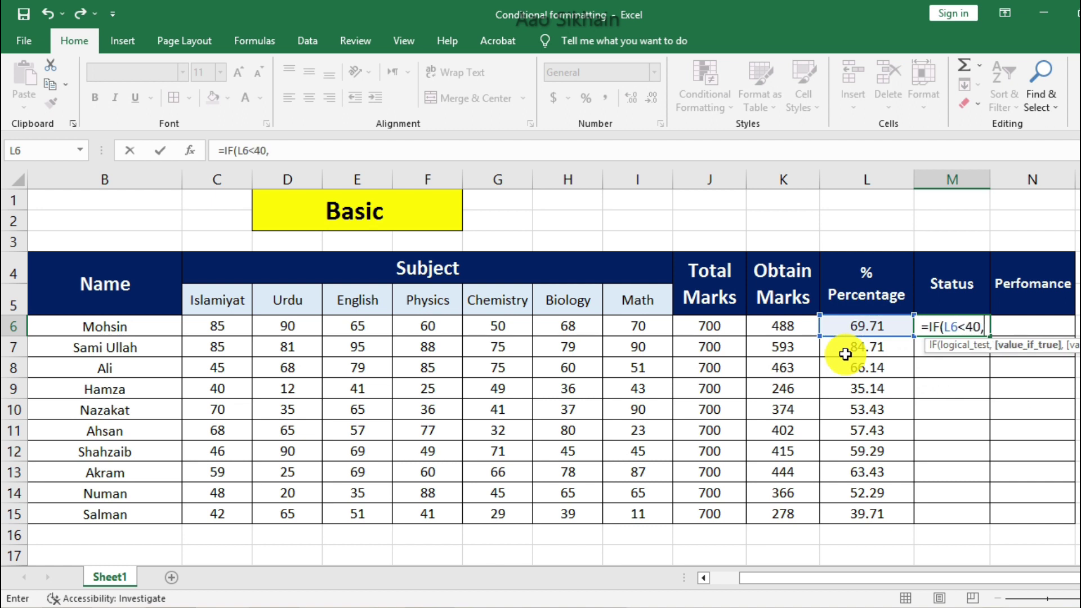
type("\"Fa")
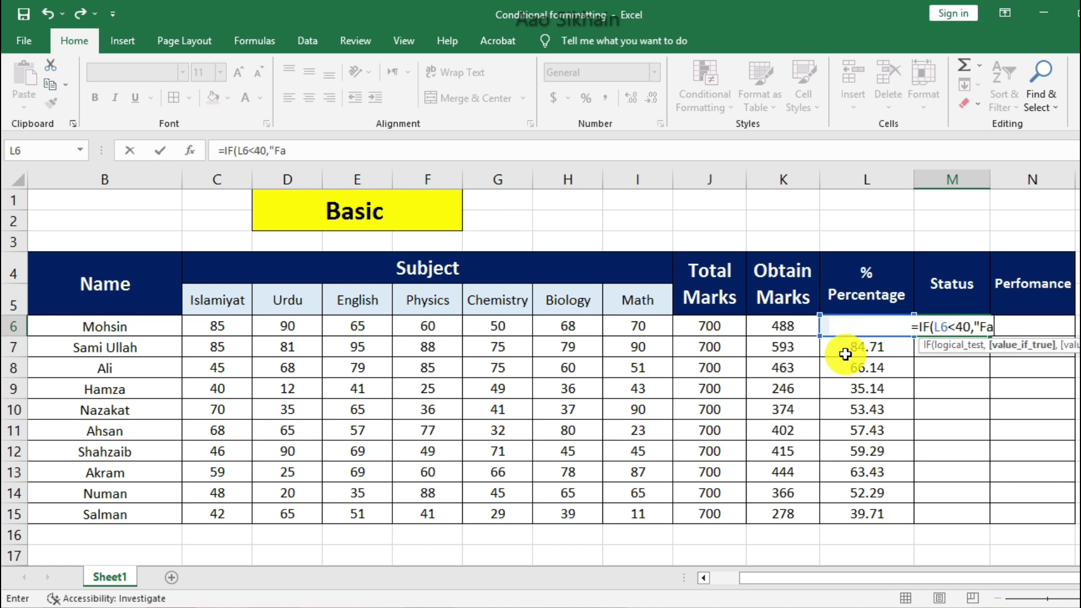
type("il\",")
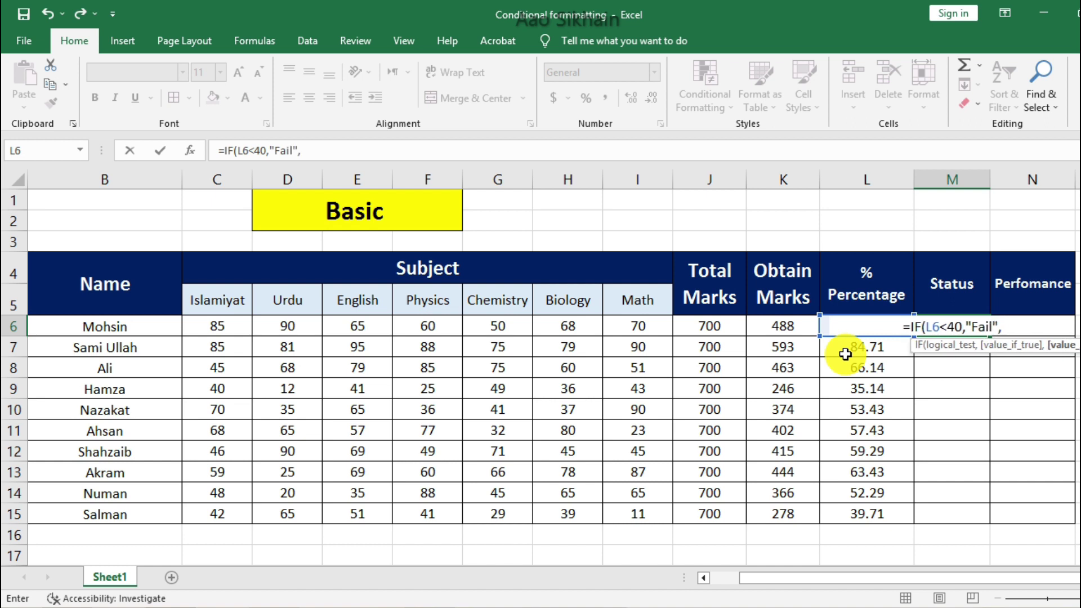
- Complete the Status formula in M6 with the nested condition IF(L6>40,"Pass")) and enter it
type("IF(")
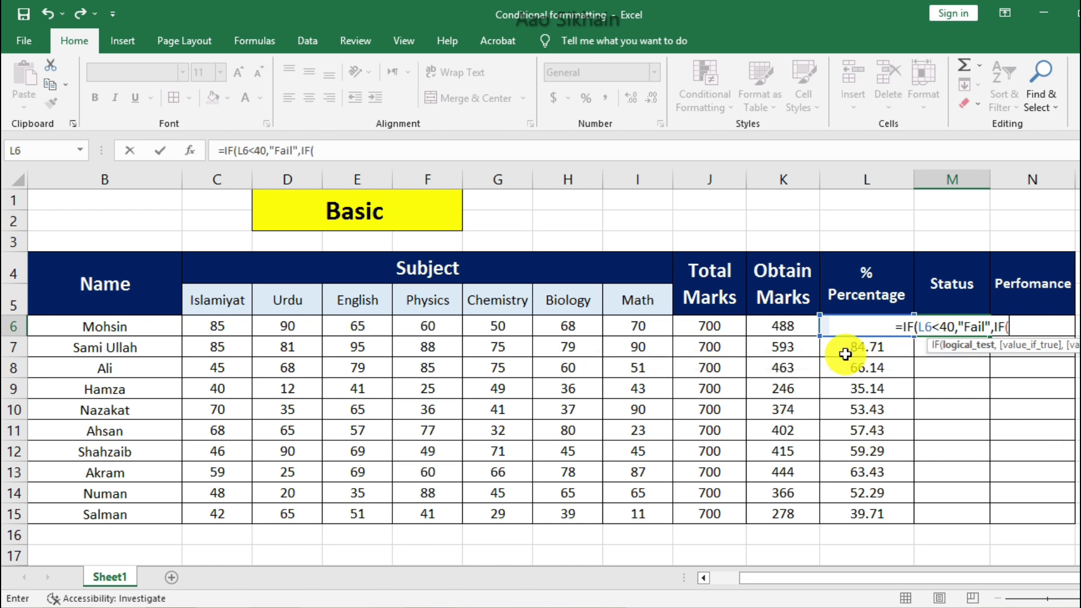
left_click(827, 330)
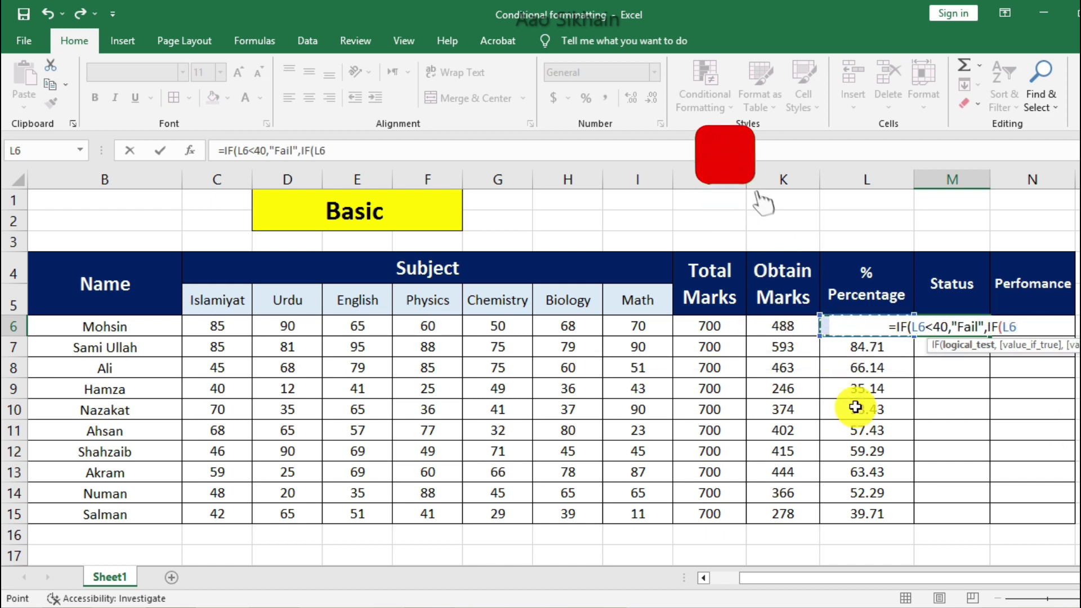
type(">")
type("40,")
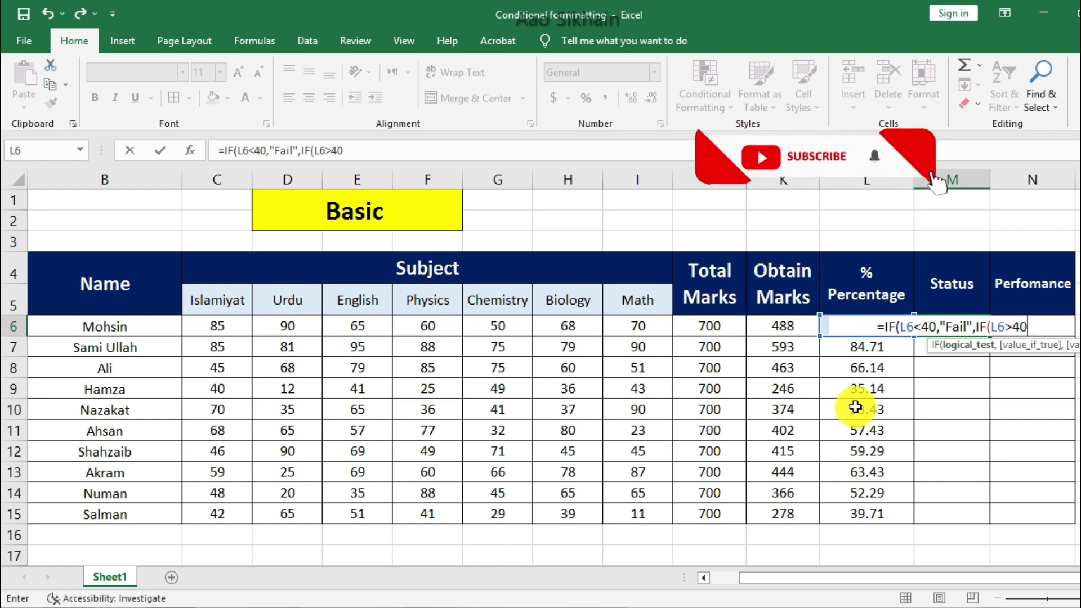
type("\"P")
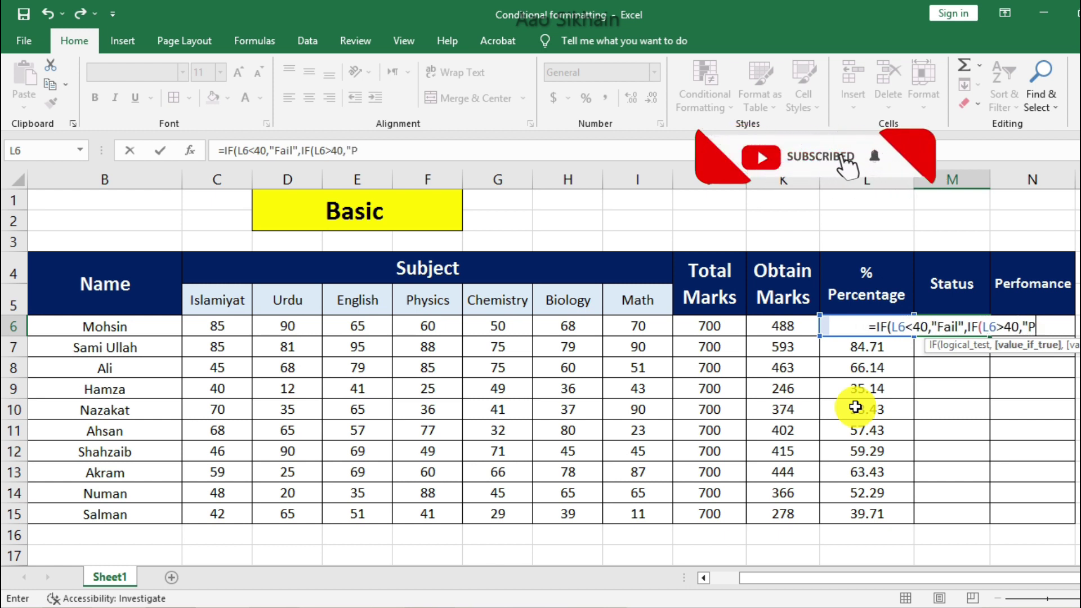
type("ass\"")
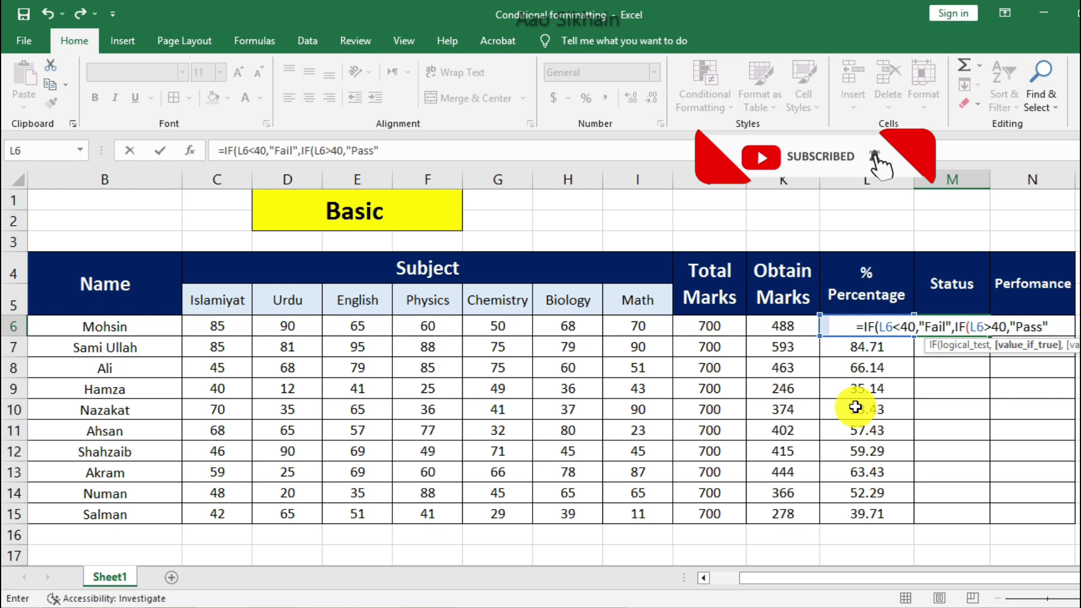
type("))")
key("Return")
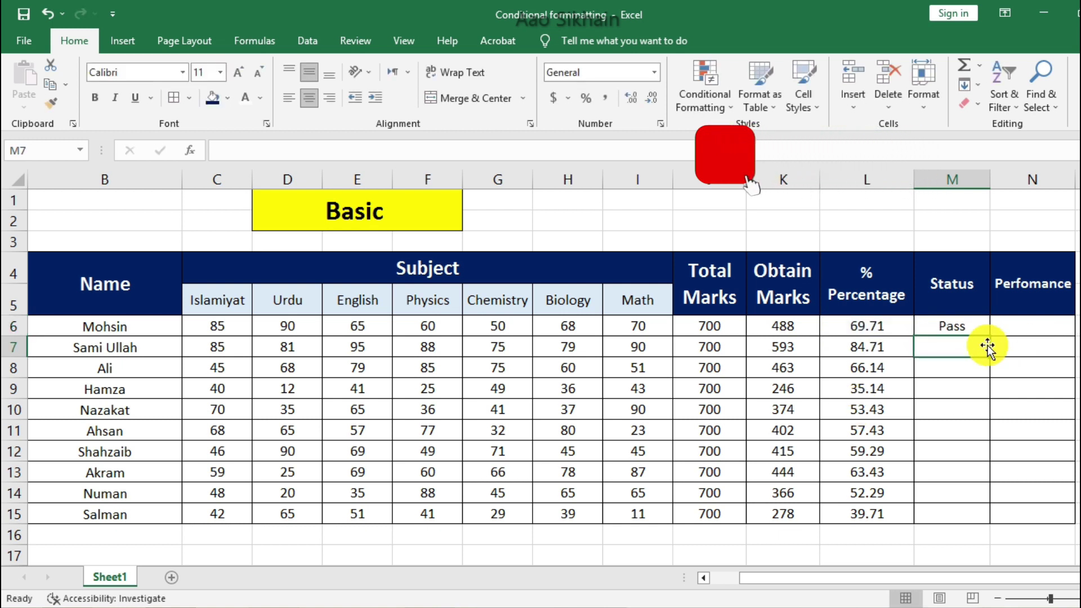
- Fill the Status formula from M6 down to M15 and check row 9's status against its percentage
left_click(978, 331)
left_click_drag(992, 337, 985, 515)
left_click(1029, 465)
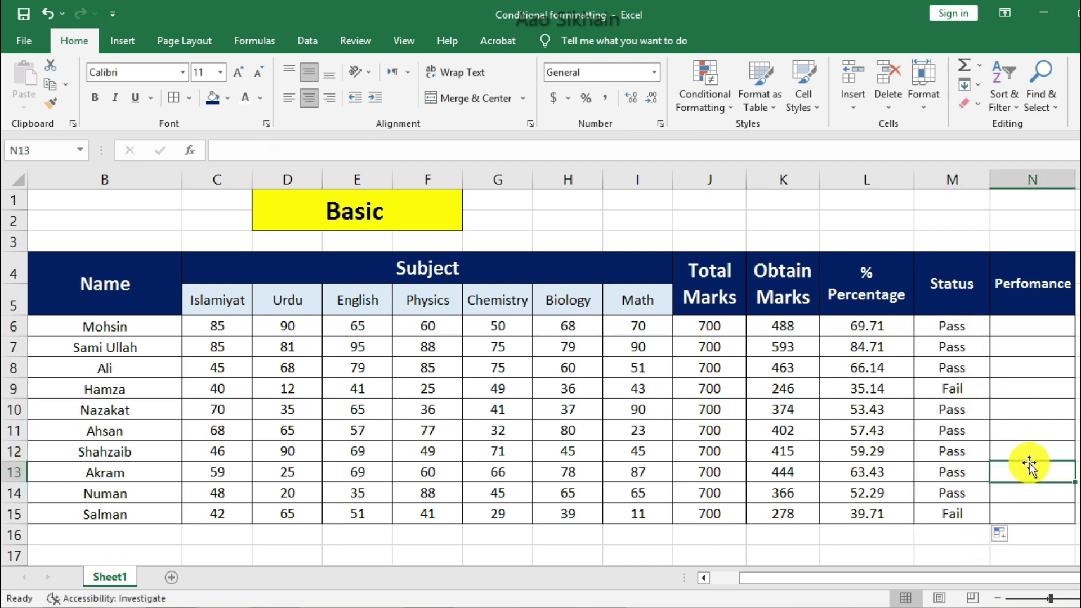
left_click(958, 392)
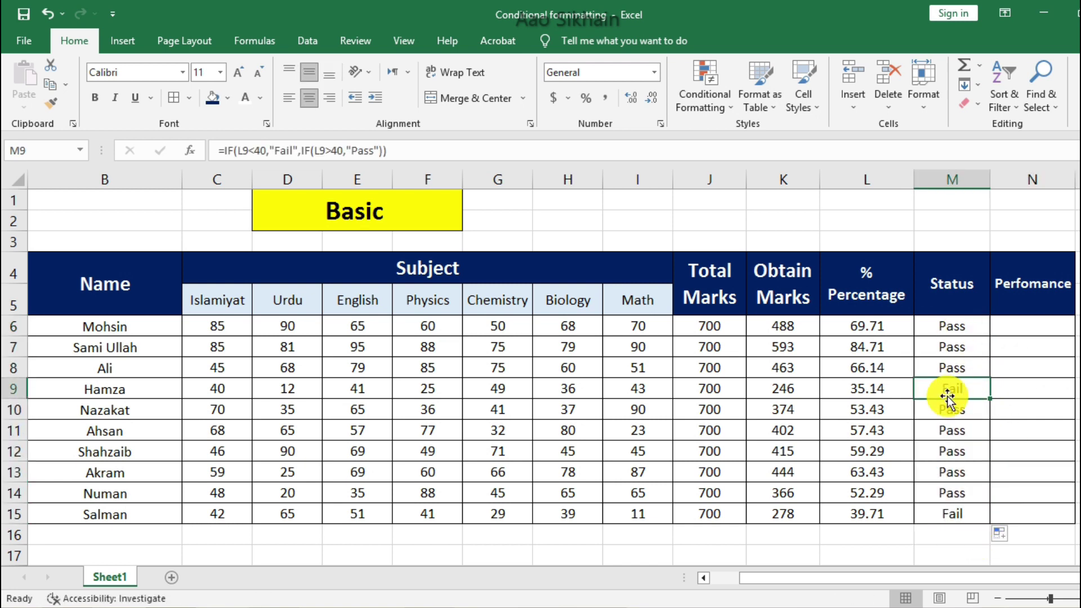
left_click(845, 387)
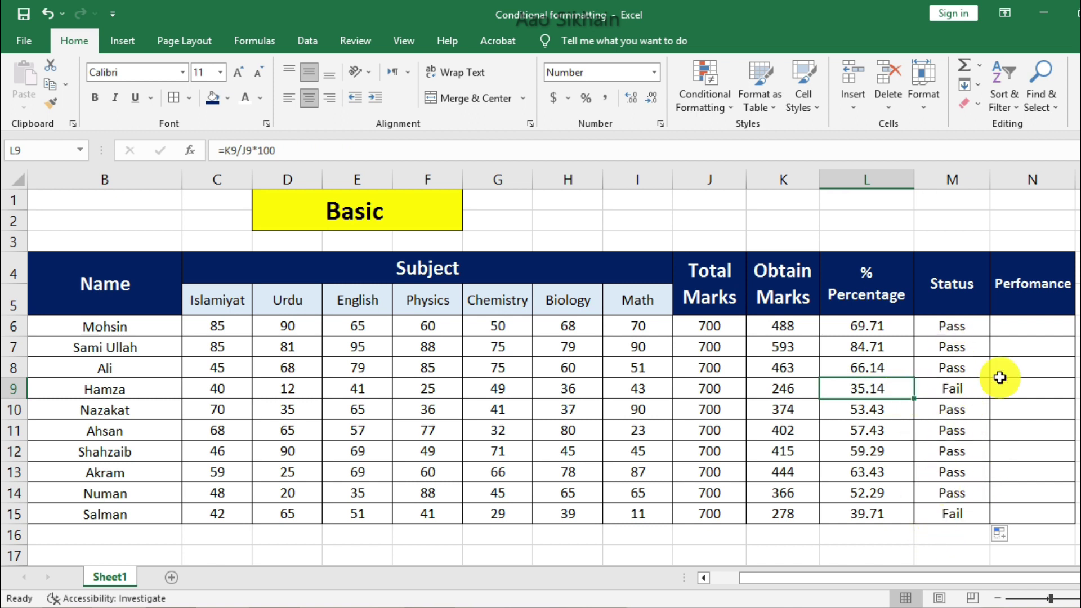
- Begin the Performance formula in N6 with =IF(L6>80,"Excellent", to return Excellent for percentages above 80
left_click(1034, 325)
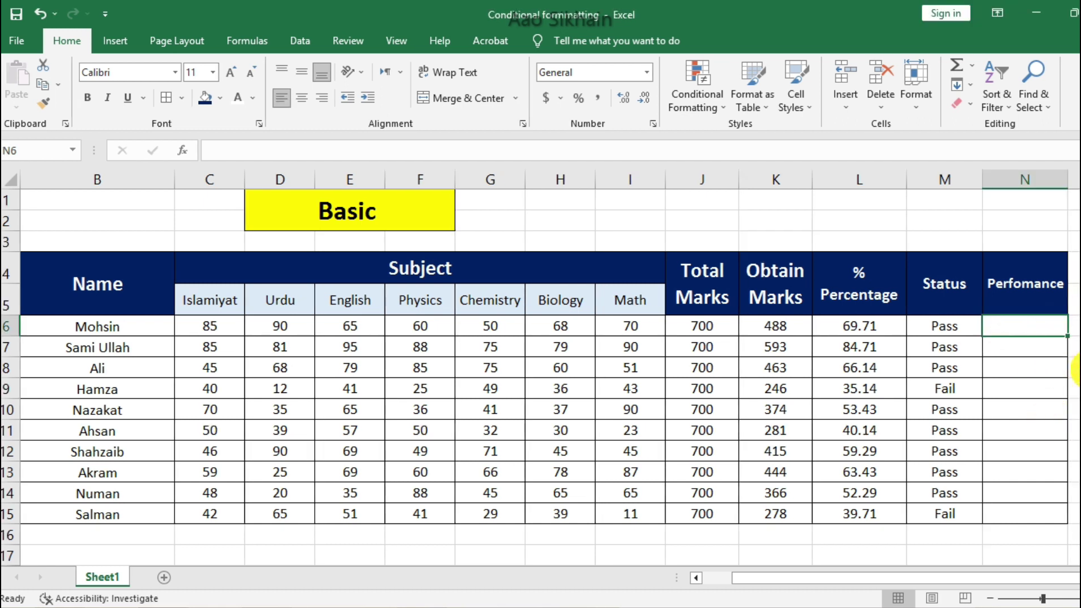
type("=IF(")
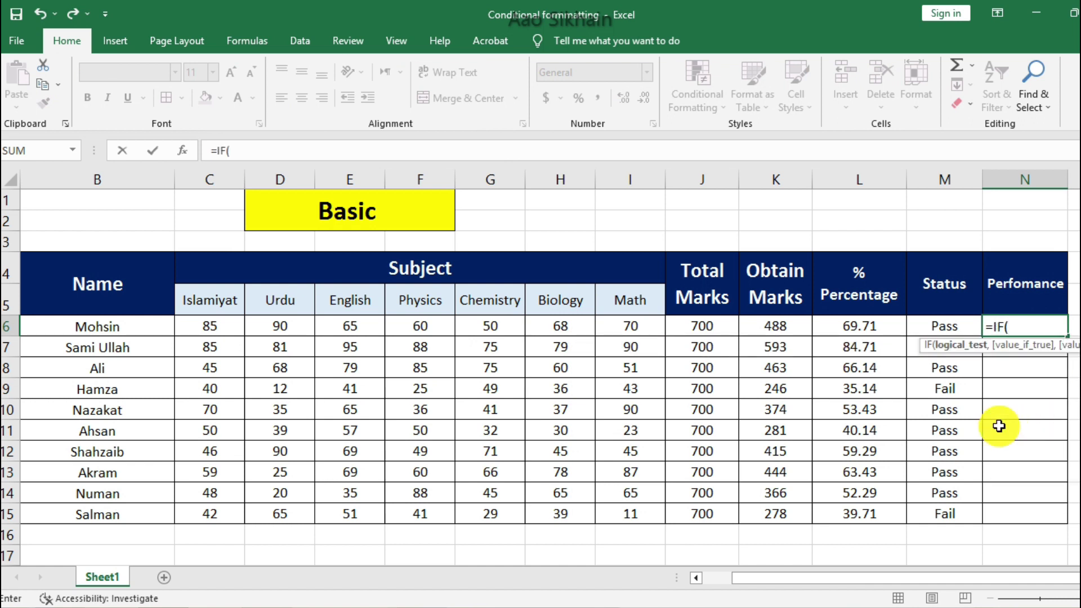
left_click(863, 327)
type(">")
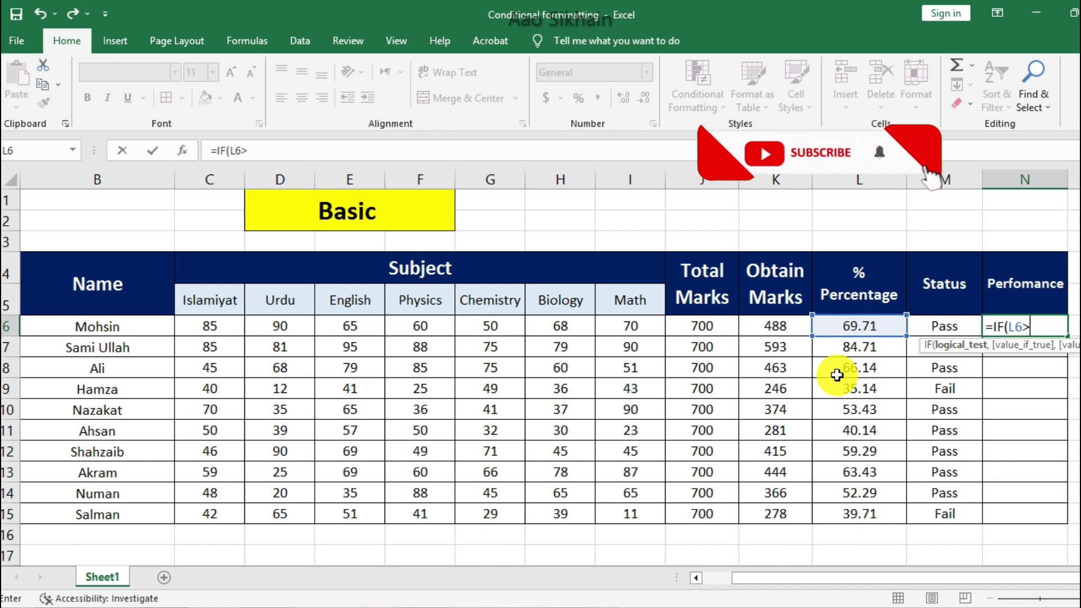
type("80,")
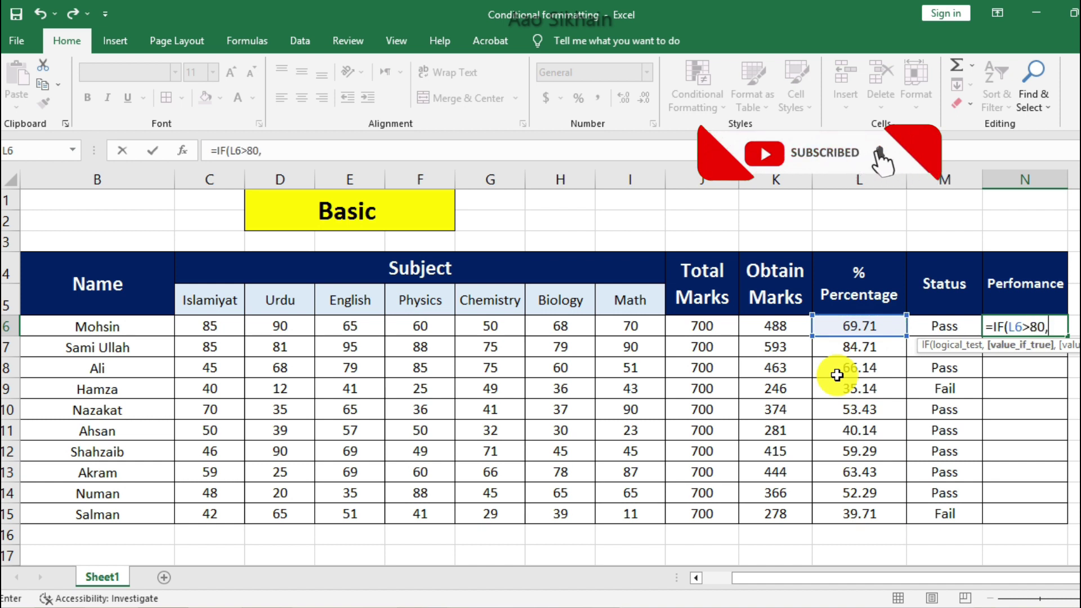
type("\"Excellent")
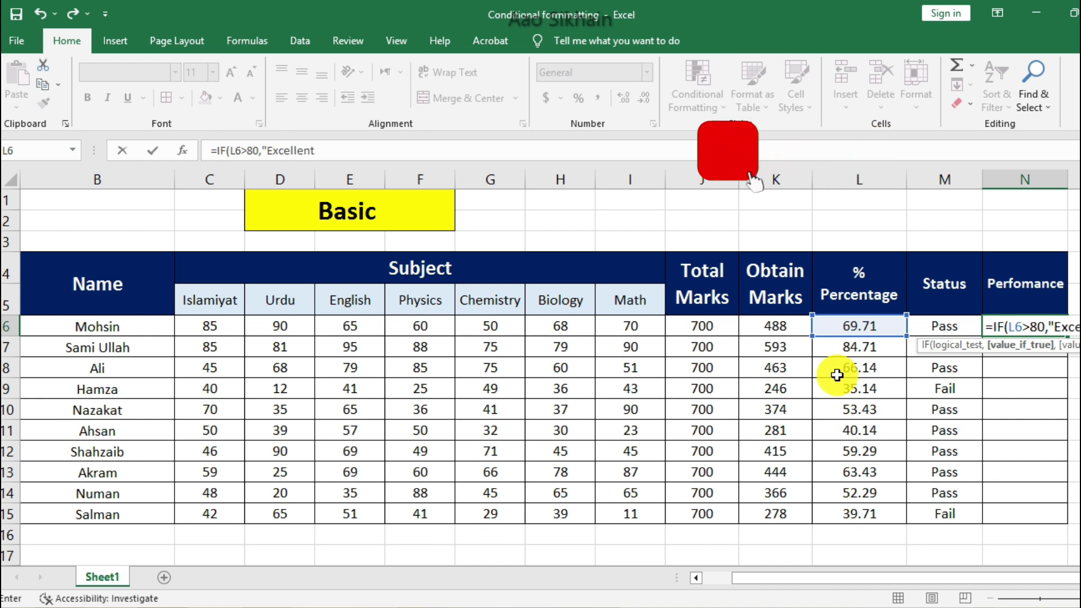
type("\",")
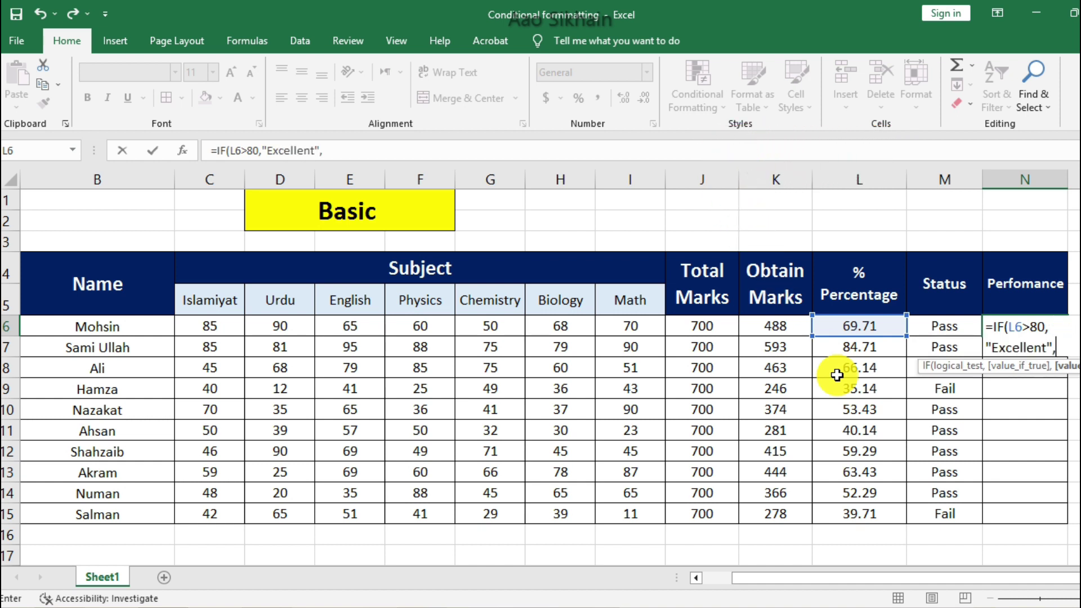
- Extend the N6 formula with the nested condition IF(L6>60,"Good", for percentages above 60
type("IF(")
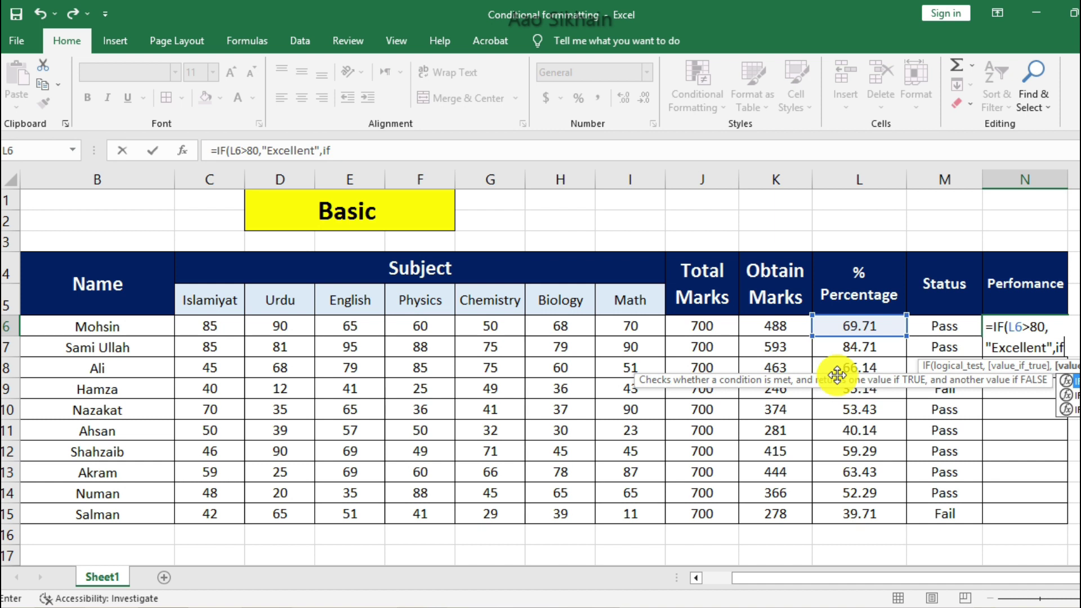
left_click(844, 327)
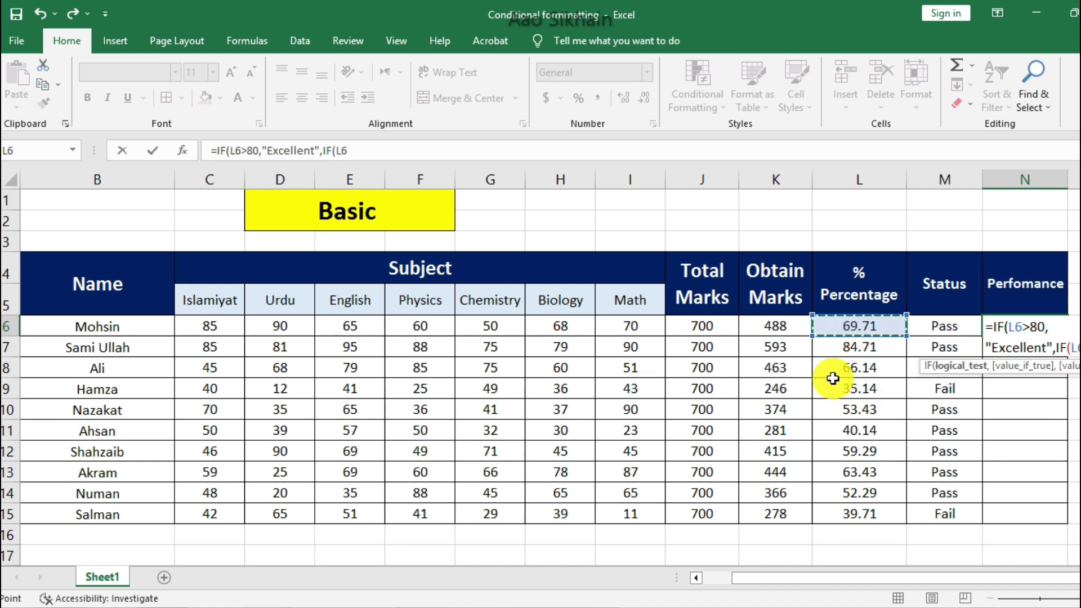
type(">60,")
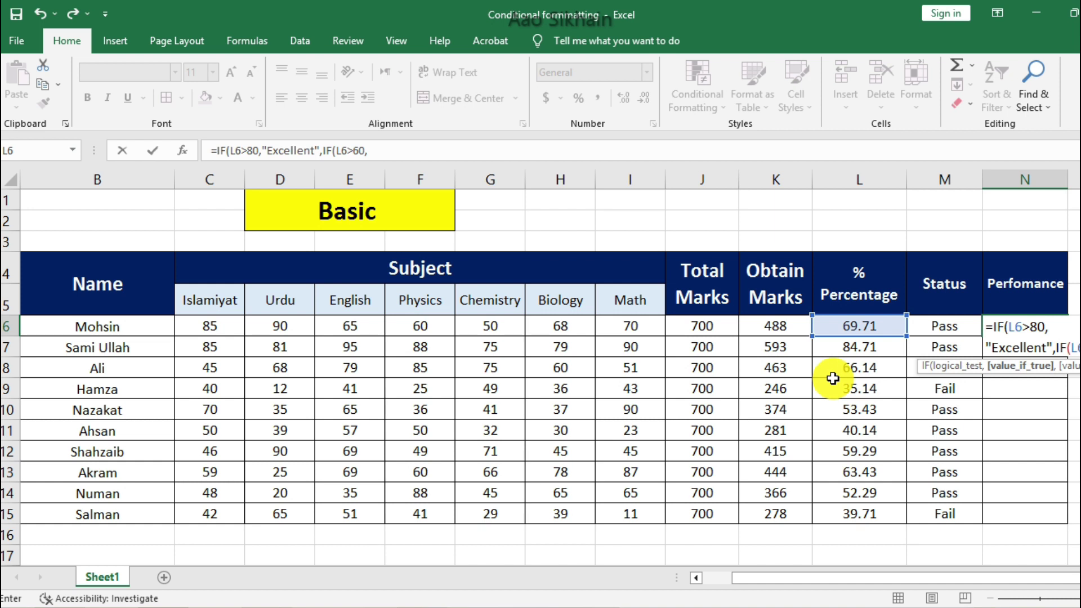
type("\"Good")
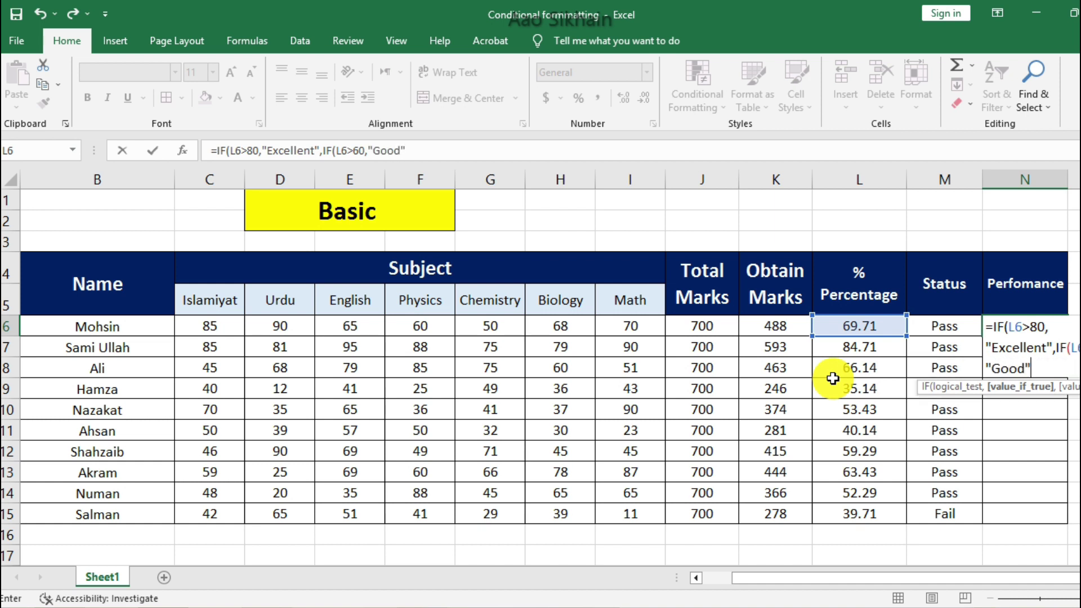
type("\",i")
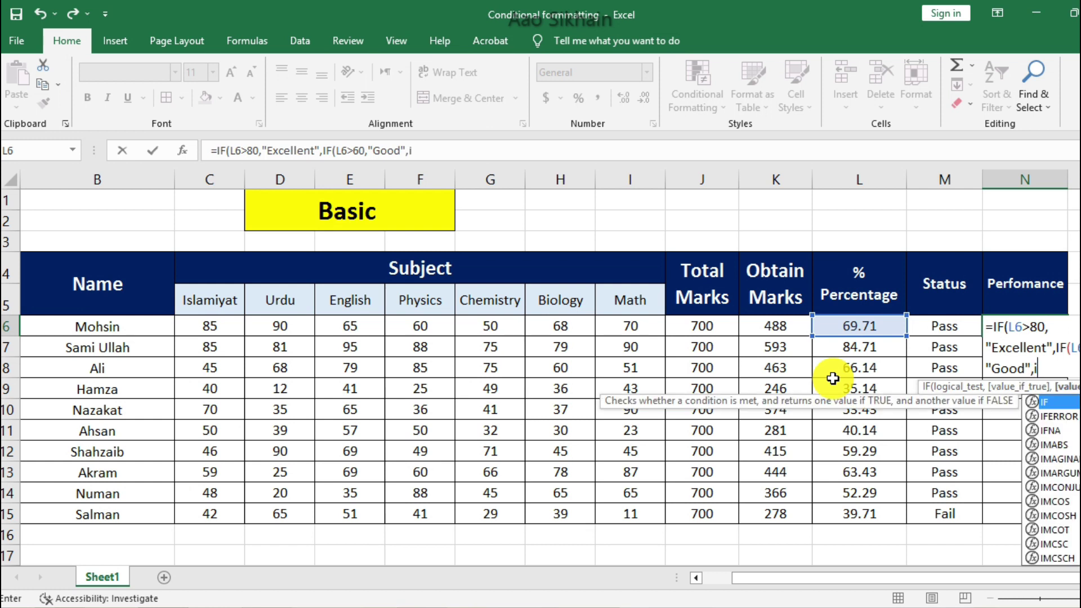
- Add the nested condition IF(L6>40,"Average", to the N6 formula for percentages above 40
type("f(")
left_click(844, 322)
type(">")
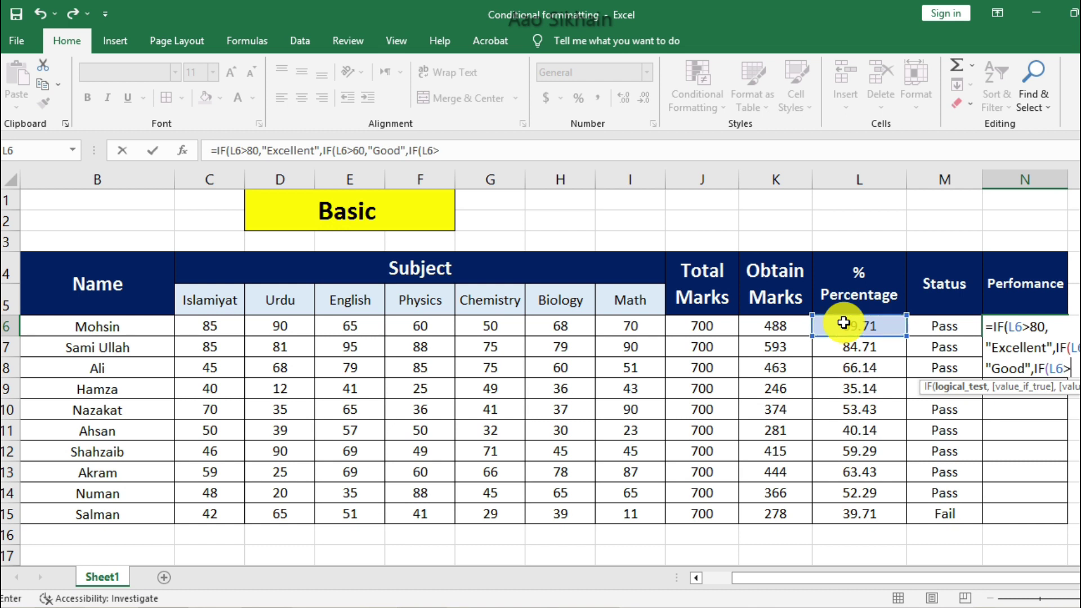
type("40,")
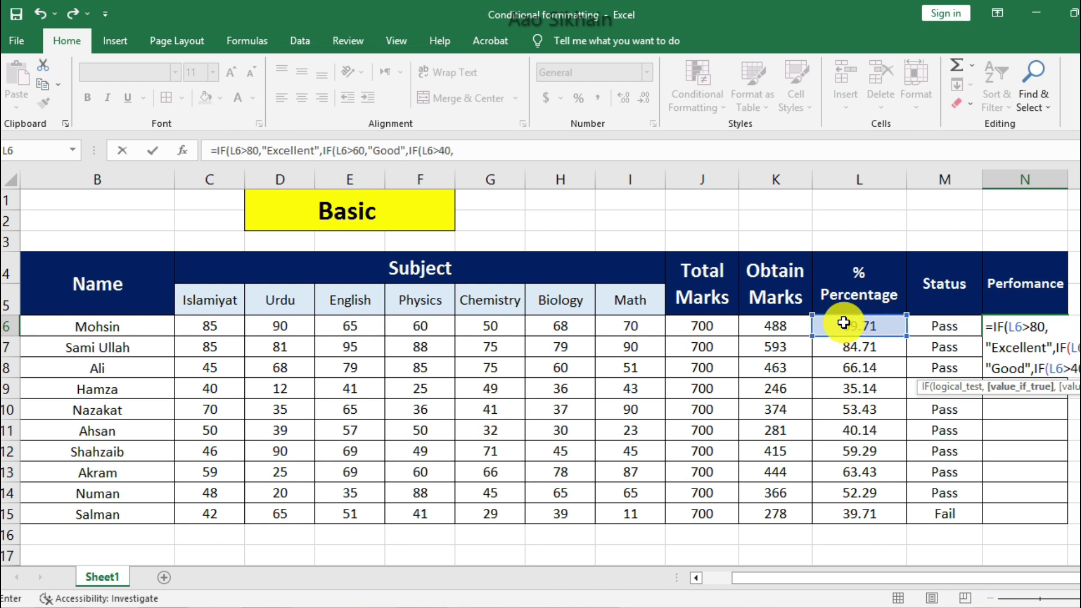
type("\"Average")
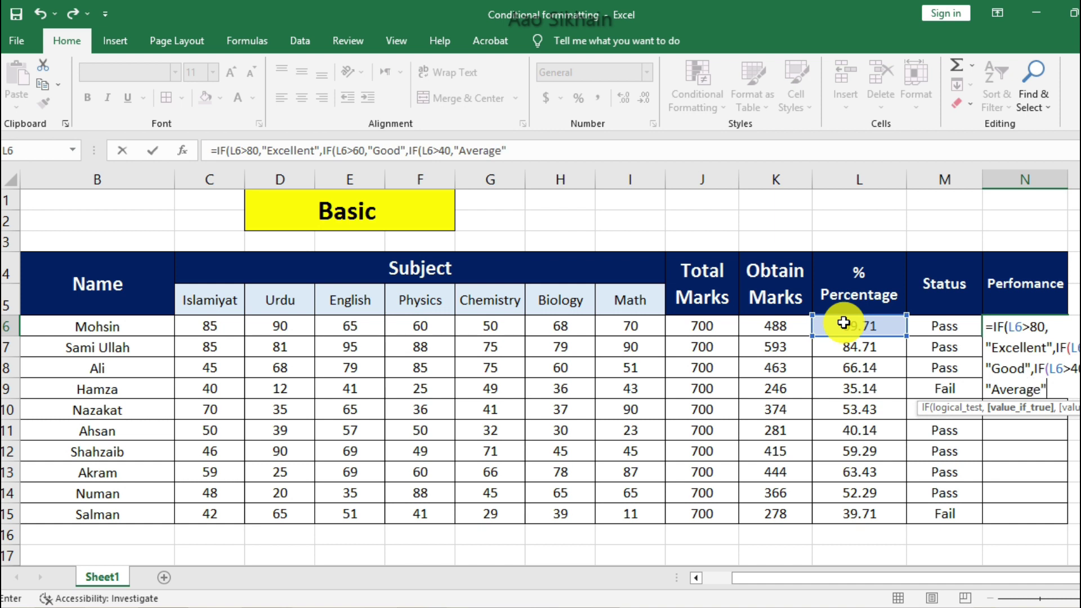
type("\",")
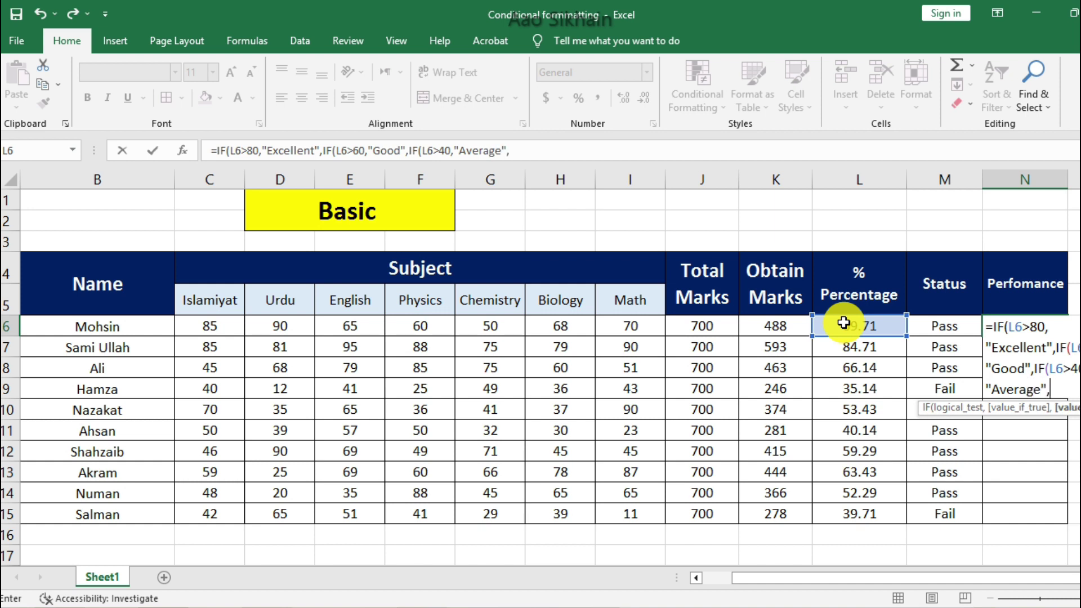
- Complete the Performance formula in N6 with the nested condition IF(L6<40,"Fail")))) and enter it
type("IF(")
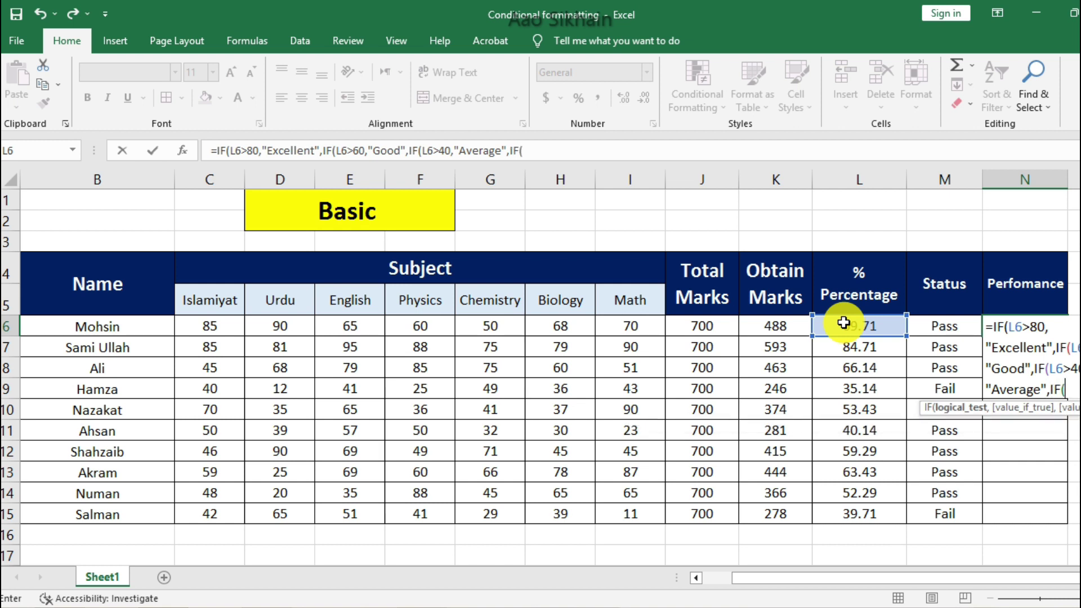
left_click(839, 327)
type("<")
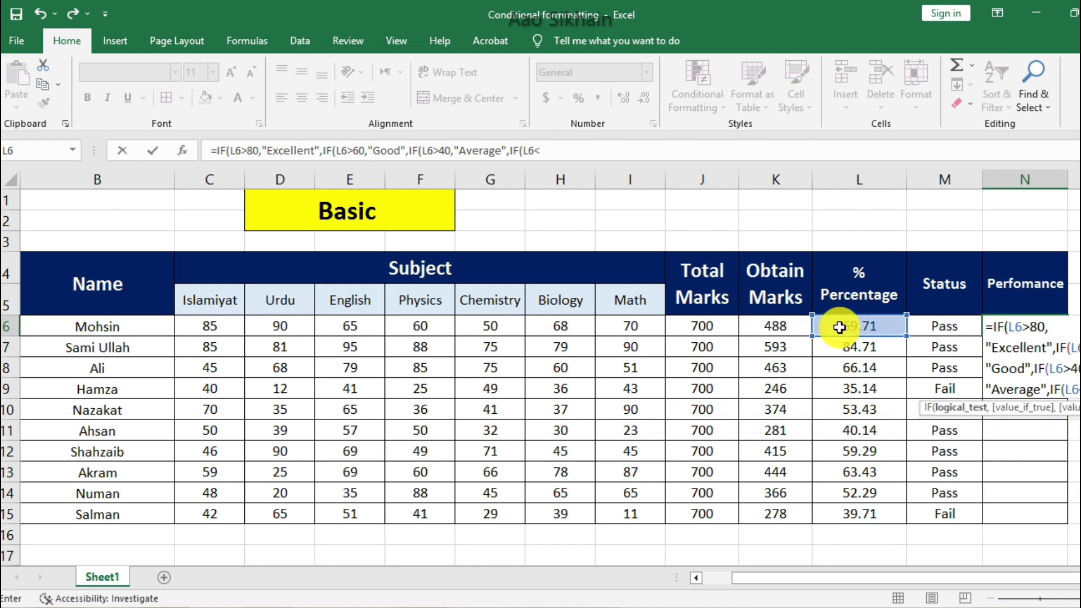
type("40,\"Fail")
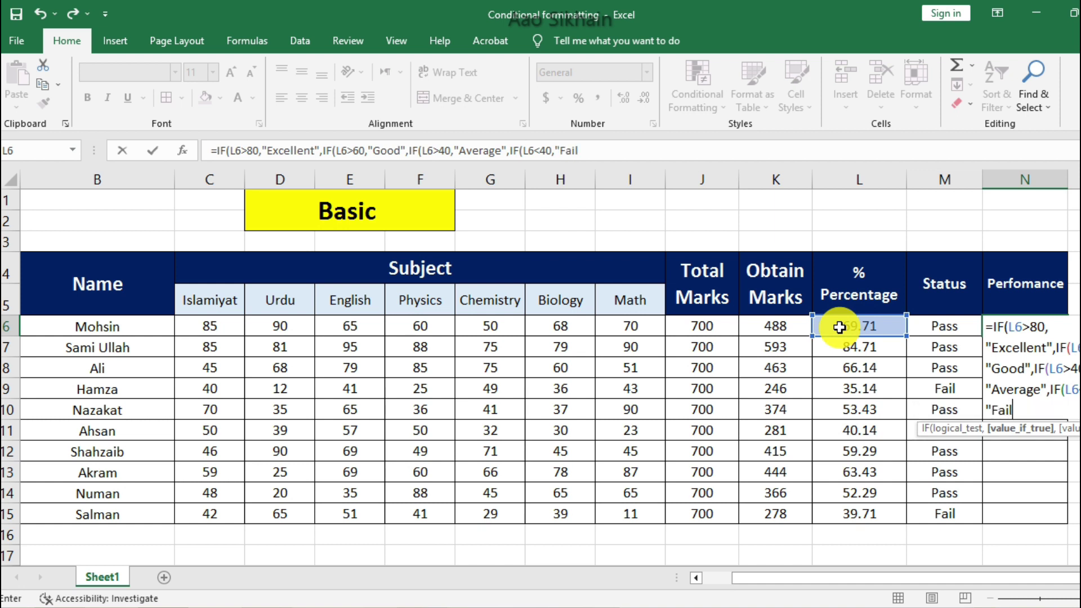
type("\"))))")
key("Return")
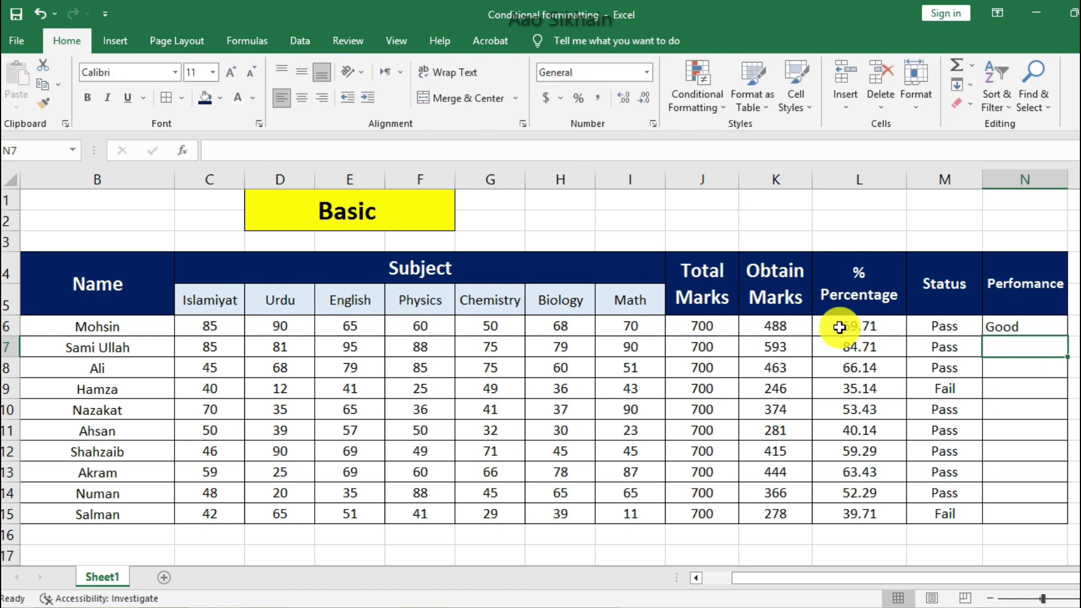
- Fill the Performance formula from N6 down to N15 and check several rows against their percentages
left_click(1058, 329)
left_click_drag(1068, 338, 1063, 518)
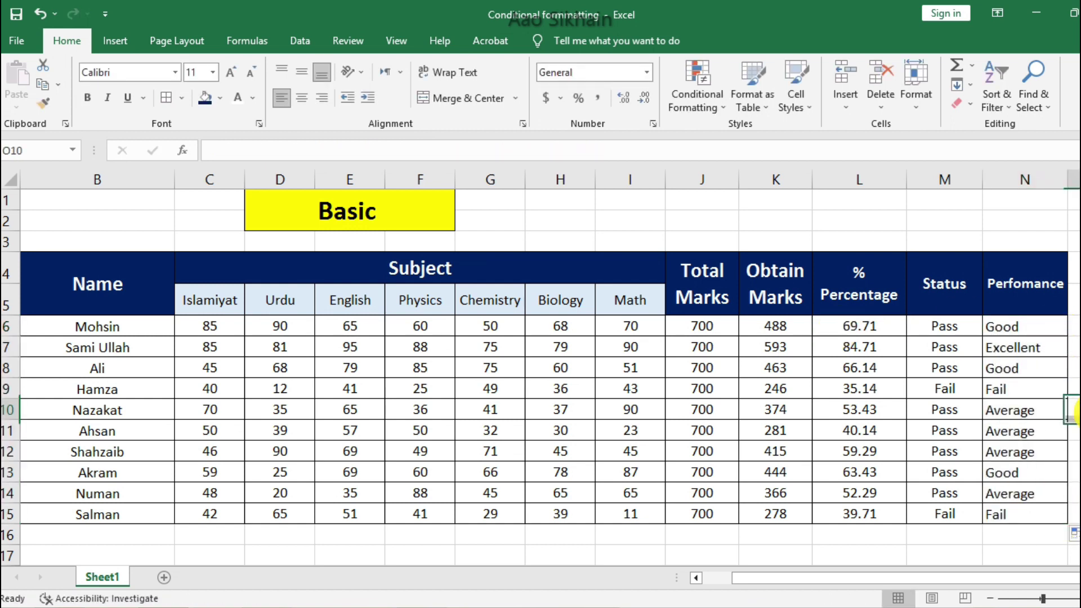
left_click(986, 348)
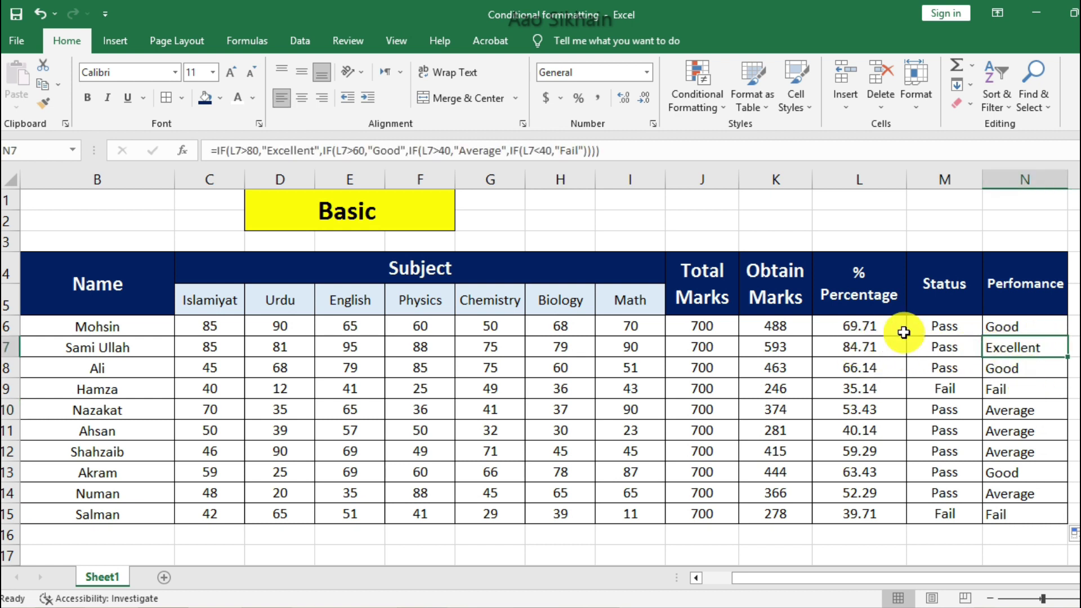
left_click(1009, 324)
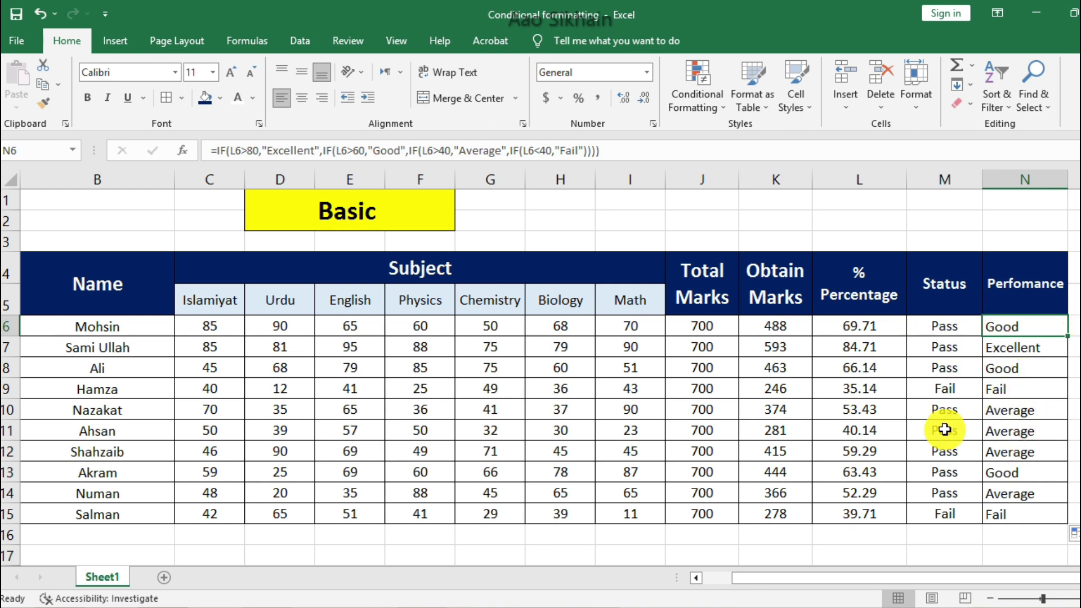
left_click(862, 409)
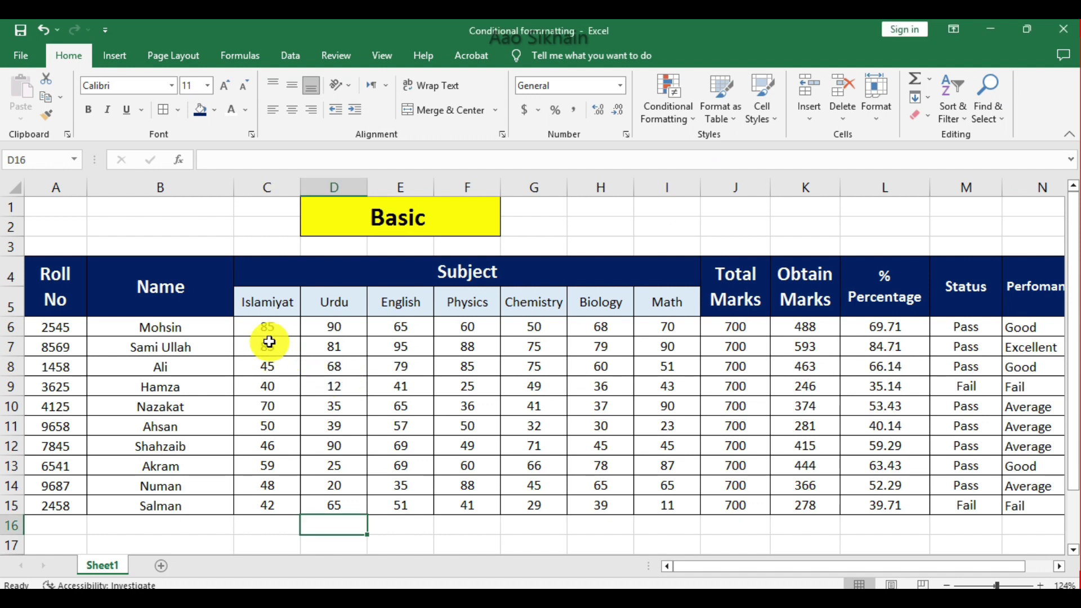
- Start a Greater Than highlight rule on the subject marks in C6:I15 with a threshold of 80
left_click_drag(269, 334, 669, 502)
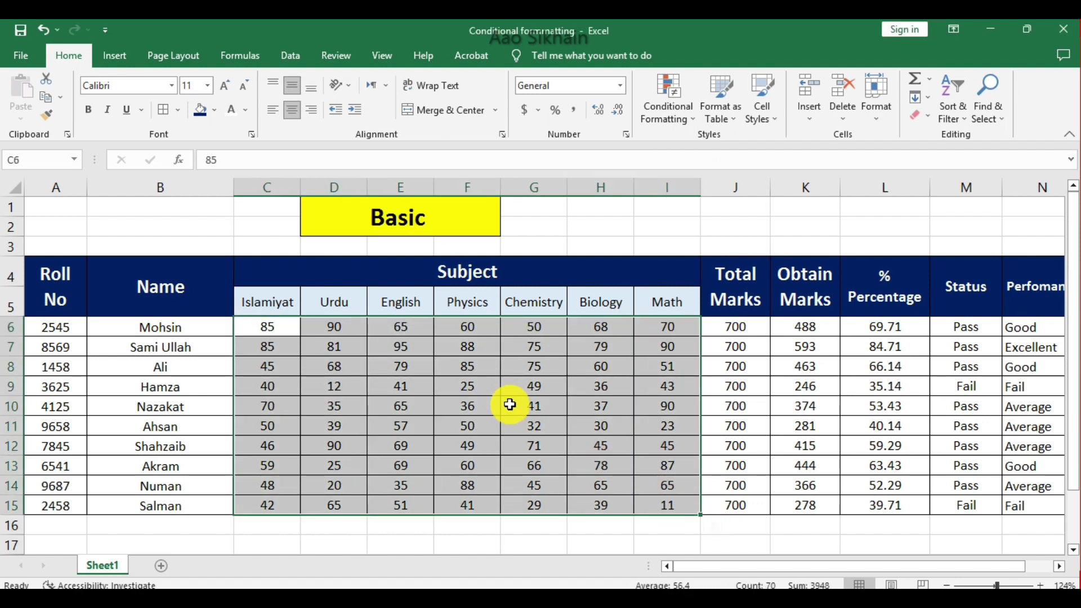
left_click(675, 112)
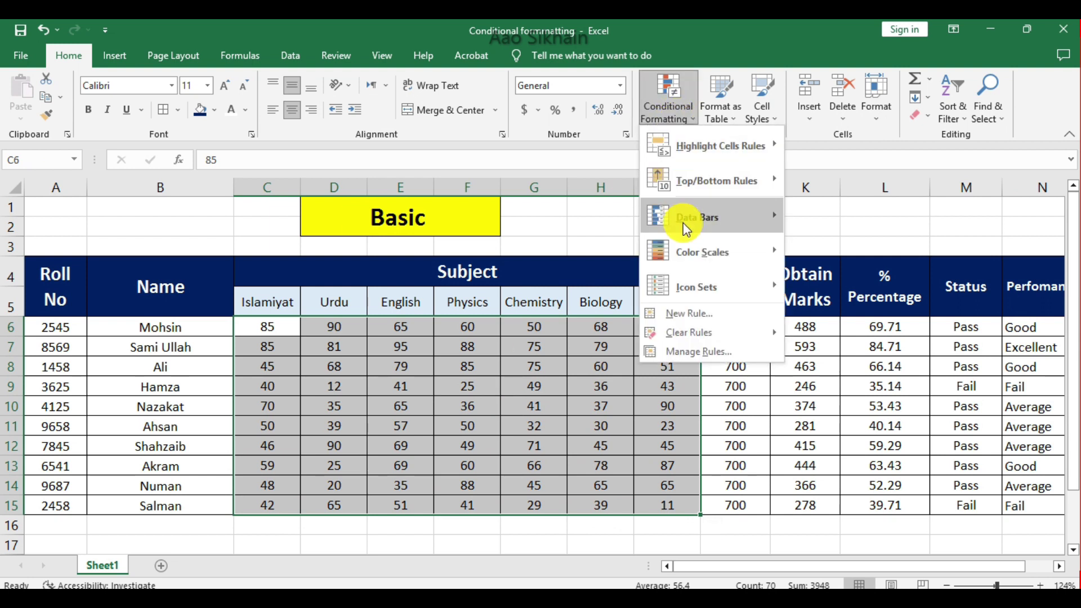
mouse_move(687, 146)
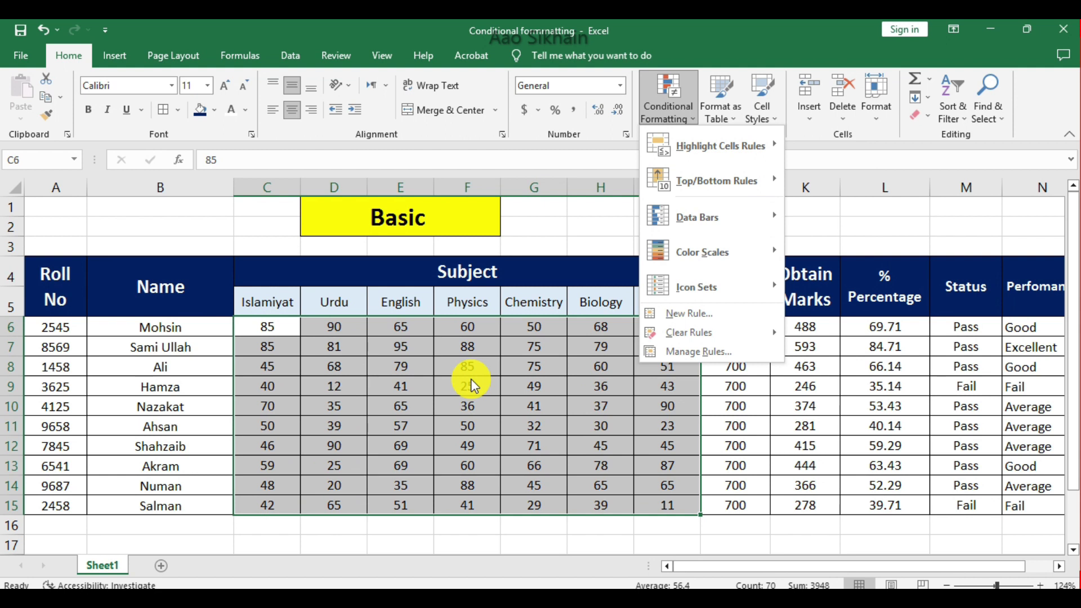
mouse_move(768, 154)
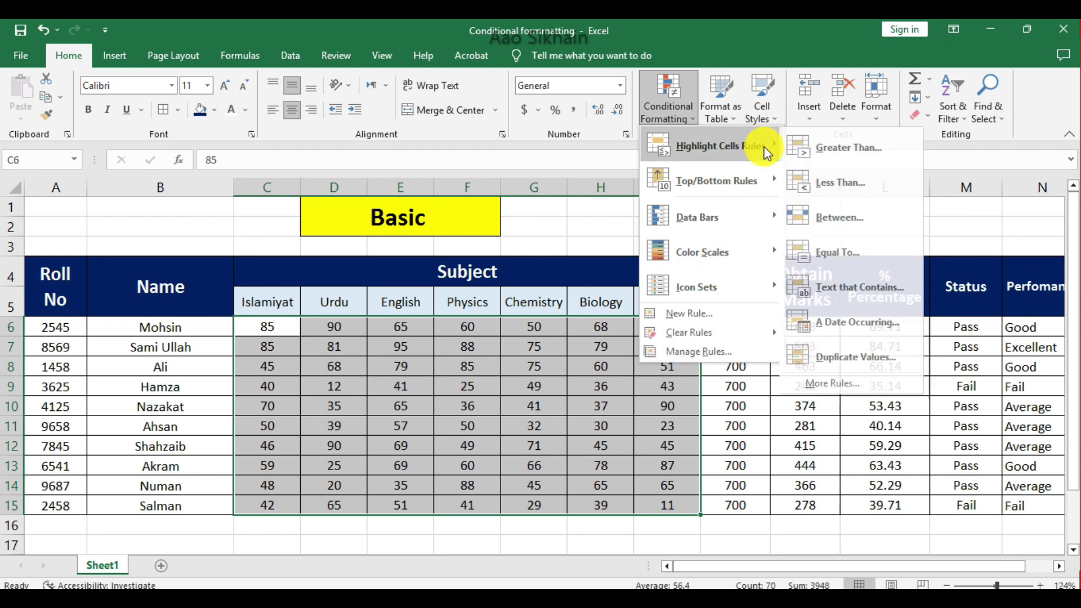
left_click(850, 148)
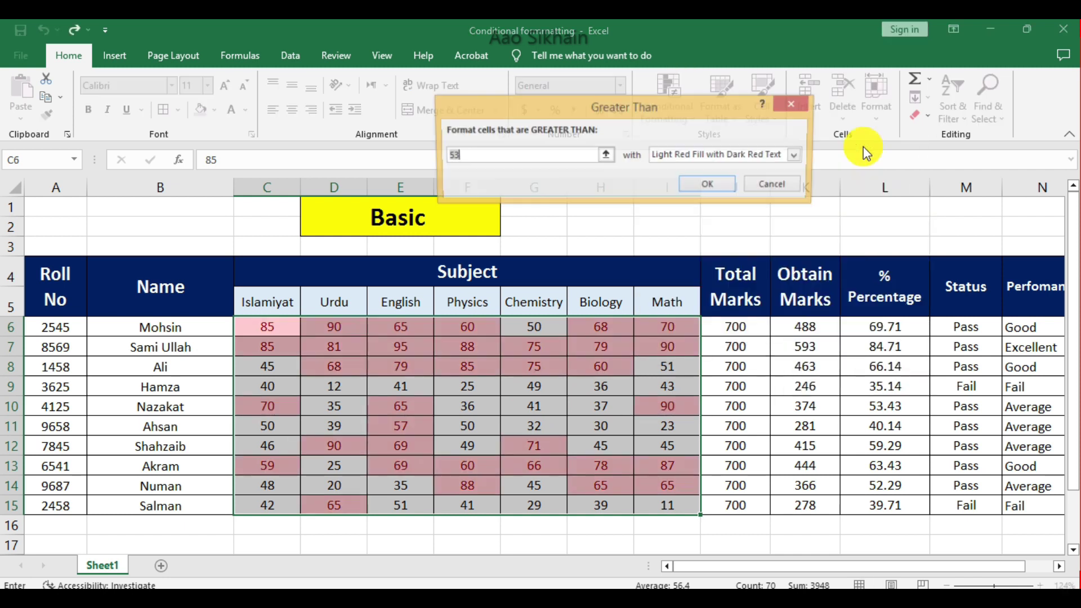
key("BackSpace")
type("80")
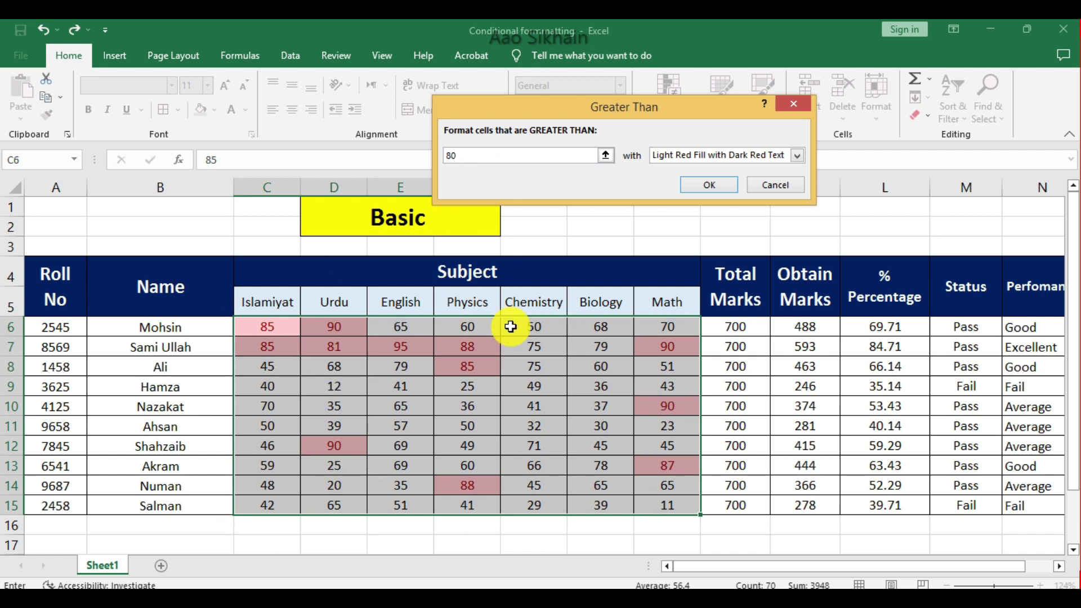
- Give the Greater Than rule a custom format with a yellow fill and apply it to the marks
left_click(797, 156)
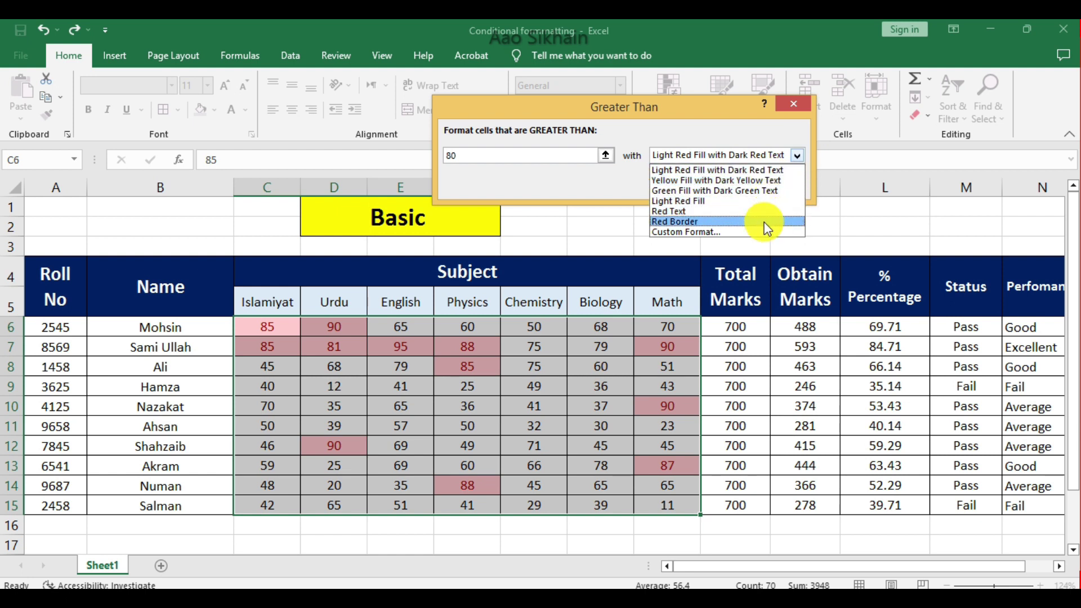
left_click(723, 232)
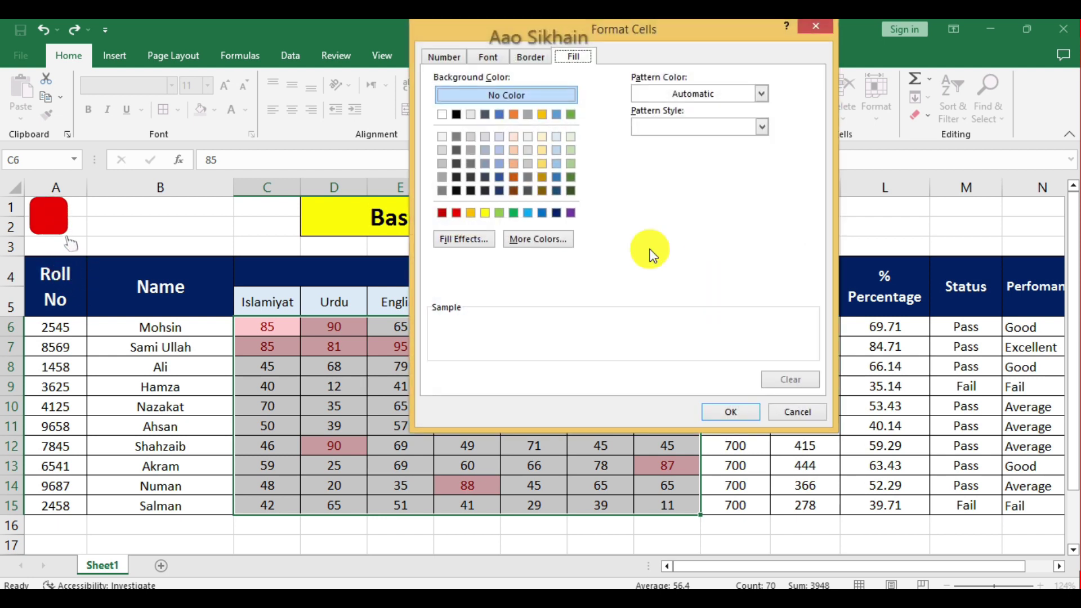
left_click(487, 213)
left_click(733, 416)
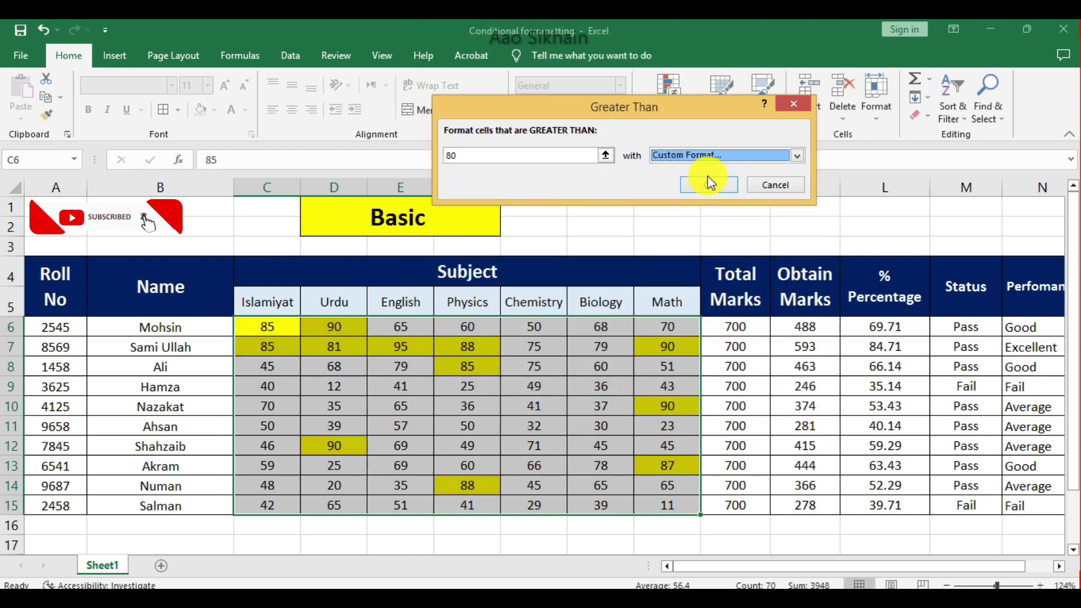
left_click(727, 186)
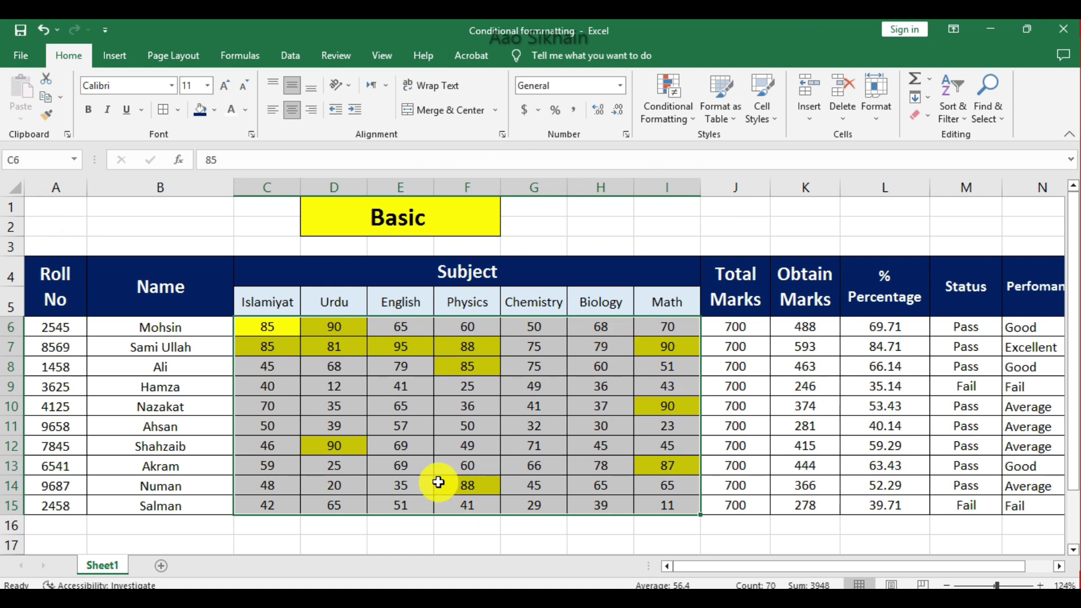
- Clear the yellow Greater Than highlight rule from the selected subject marks in C6:I15
left_click(681, 116)
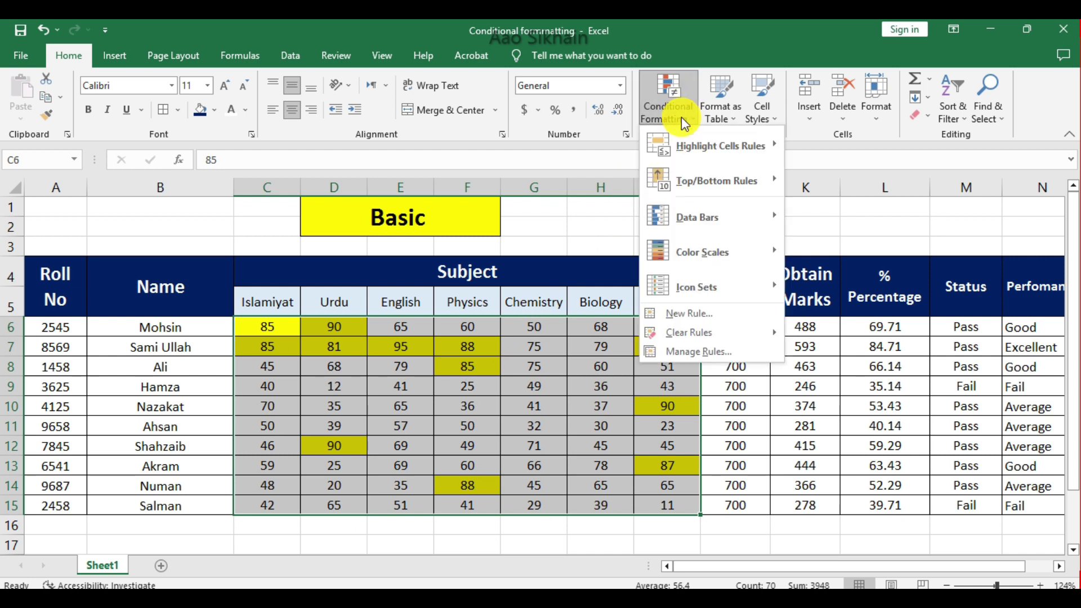
mouse_move(728, 336)
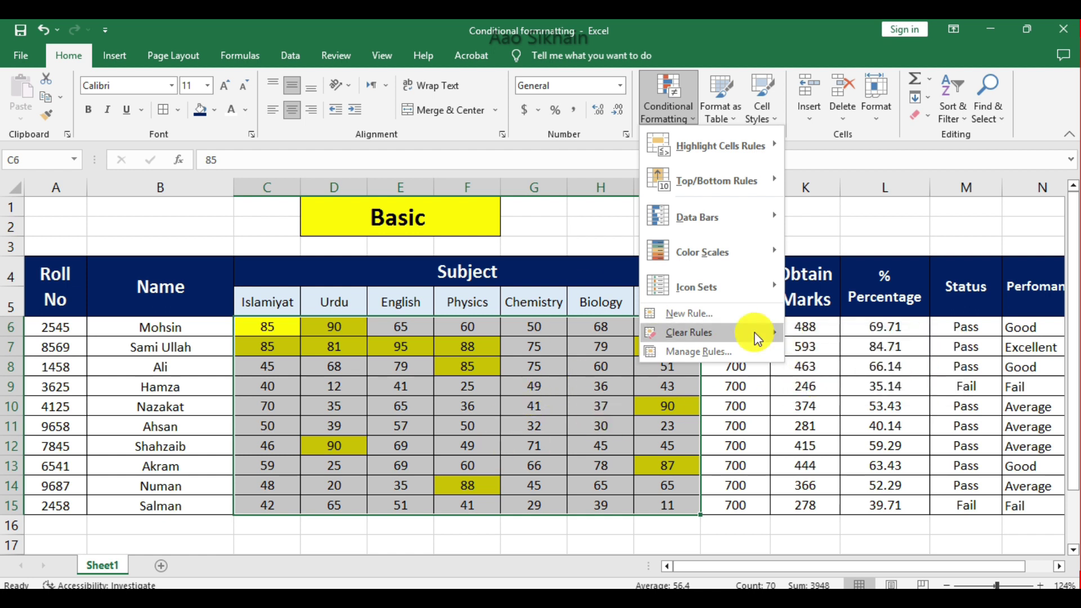
left_click(823, 335)
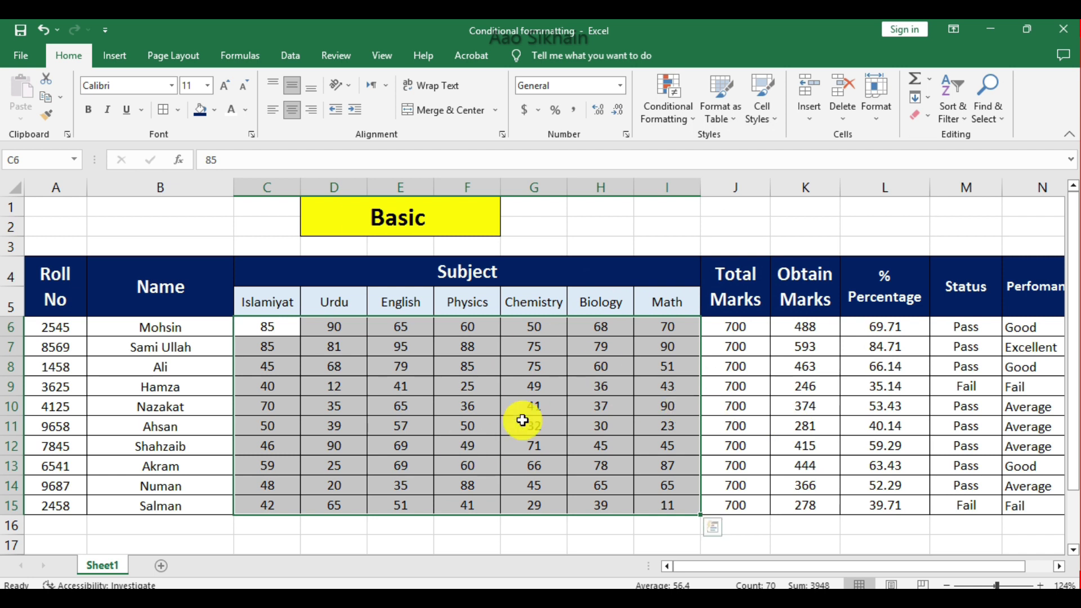
- Highlight marks less than 40 in C6:I15 with Light Red Fill with Dark Red Text, and clear that rule from the selection
left_click(681, 104)
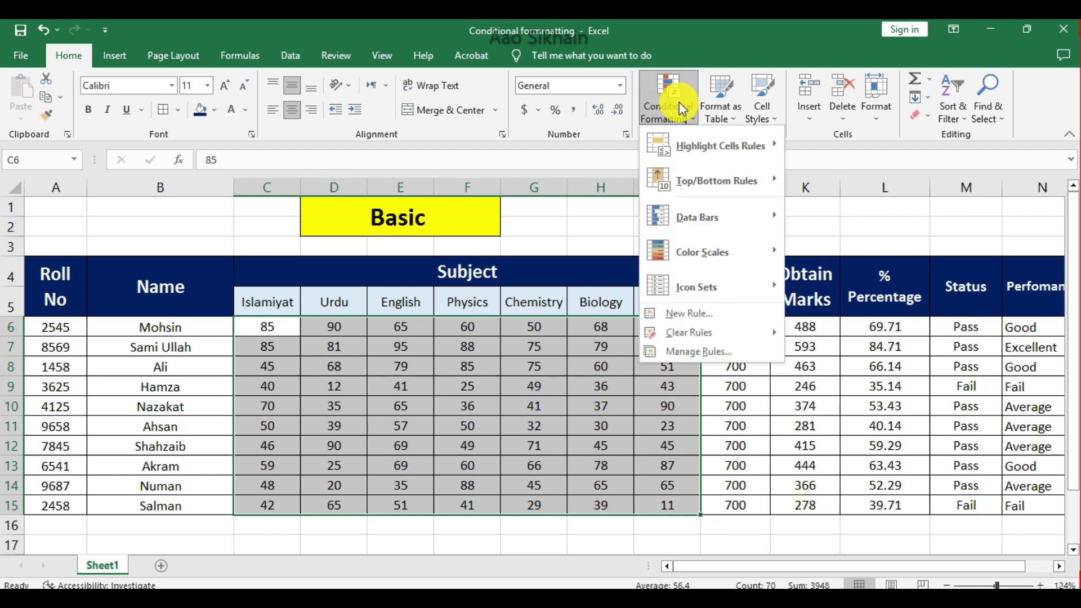
mouse_move(698, 146)
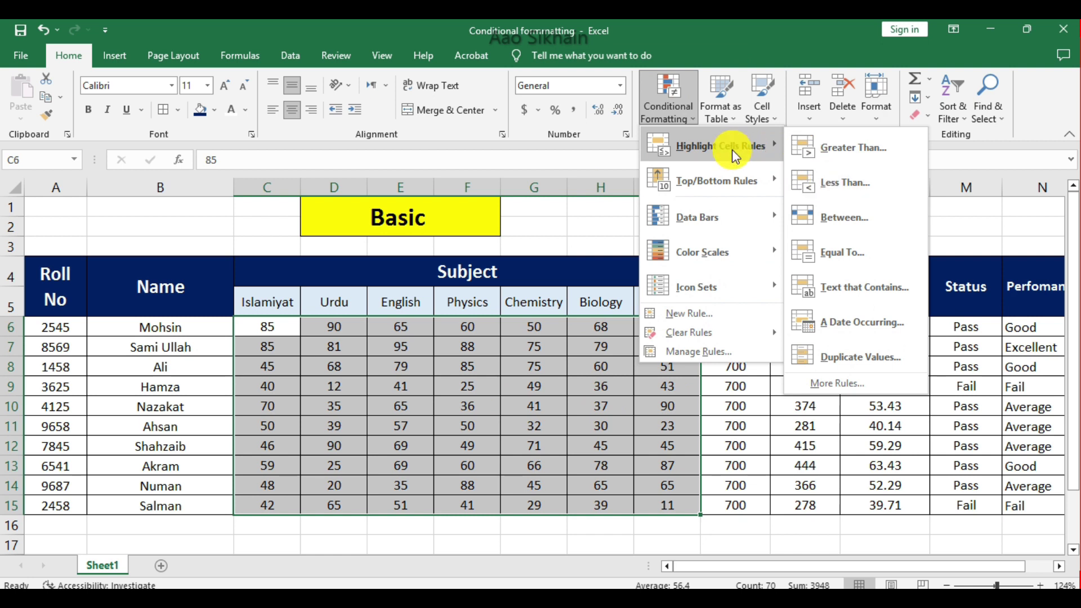
left_click(854, 193)
key("BackSpace")
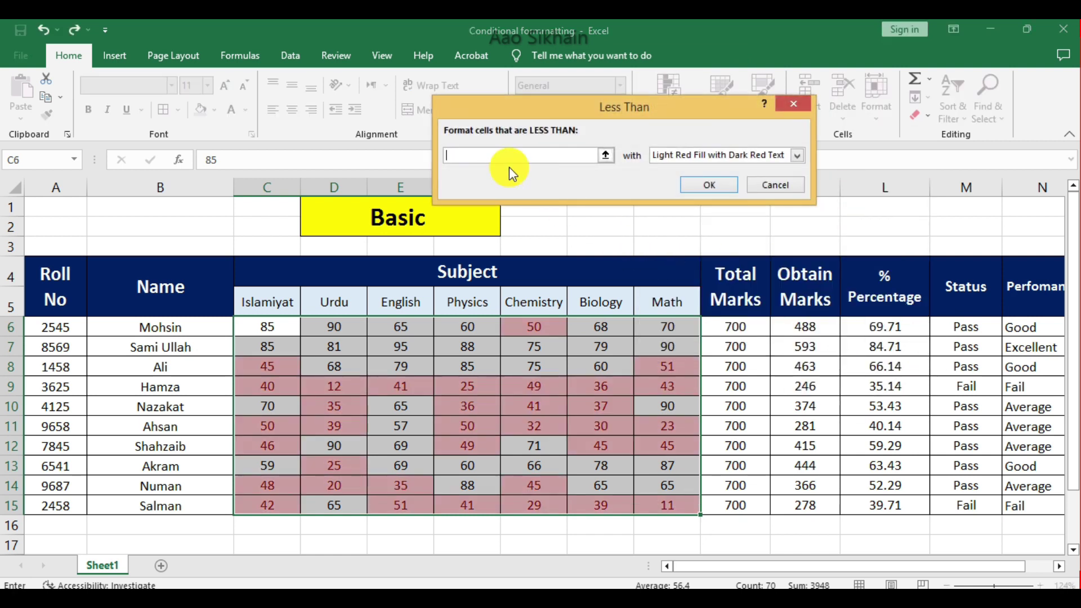
type("40")
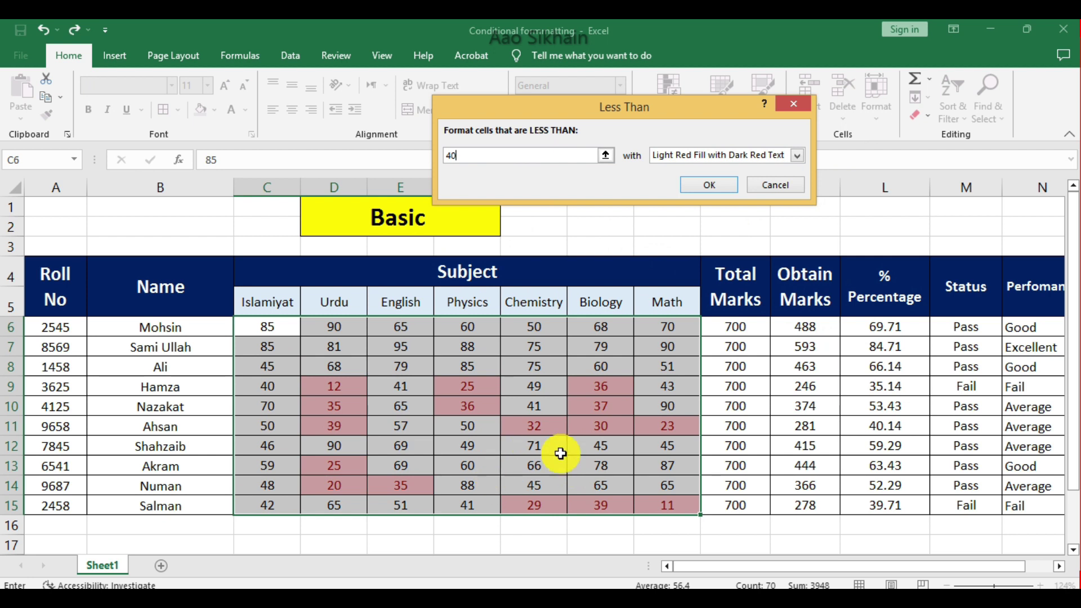
left_click(805, 153)
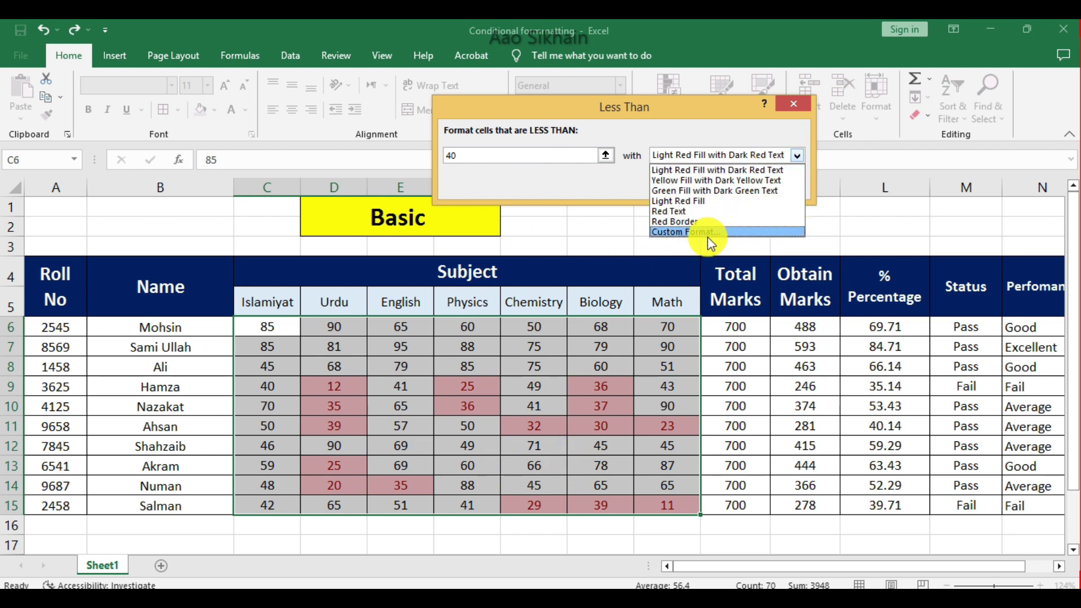
left_click(630, 177)
left_click(711, 185)
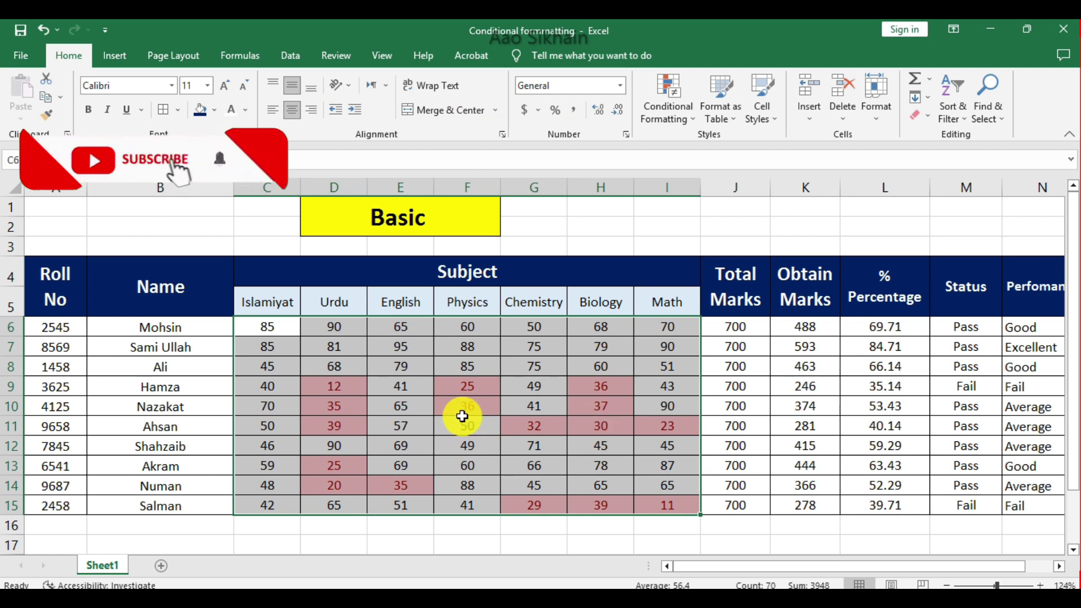
left_click(665, 122)
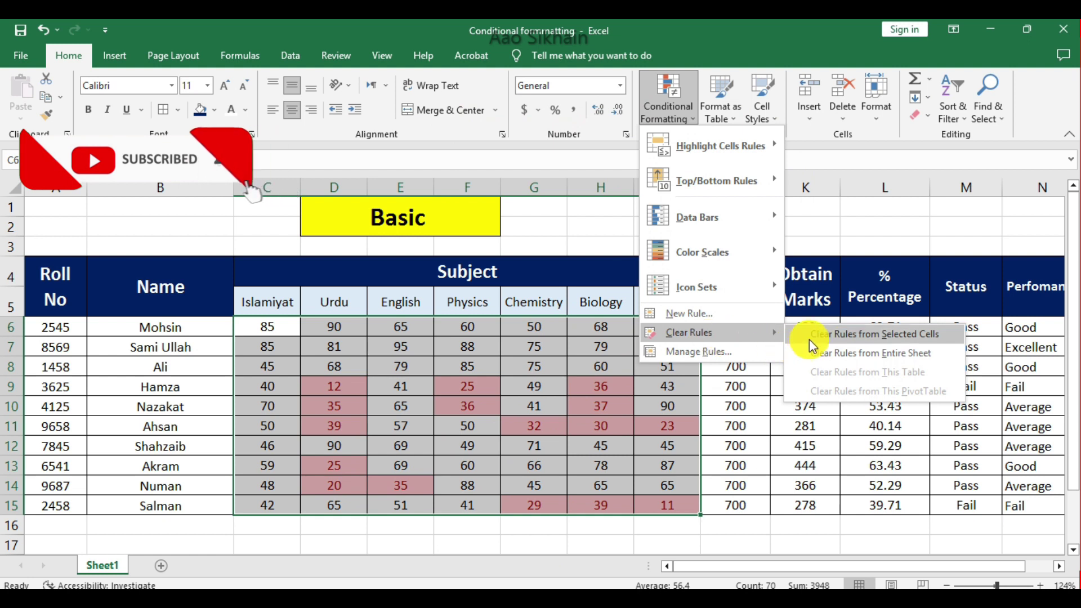
left_click(809, 336)
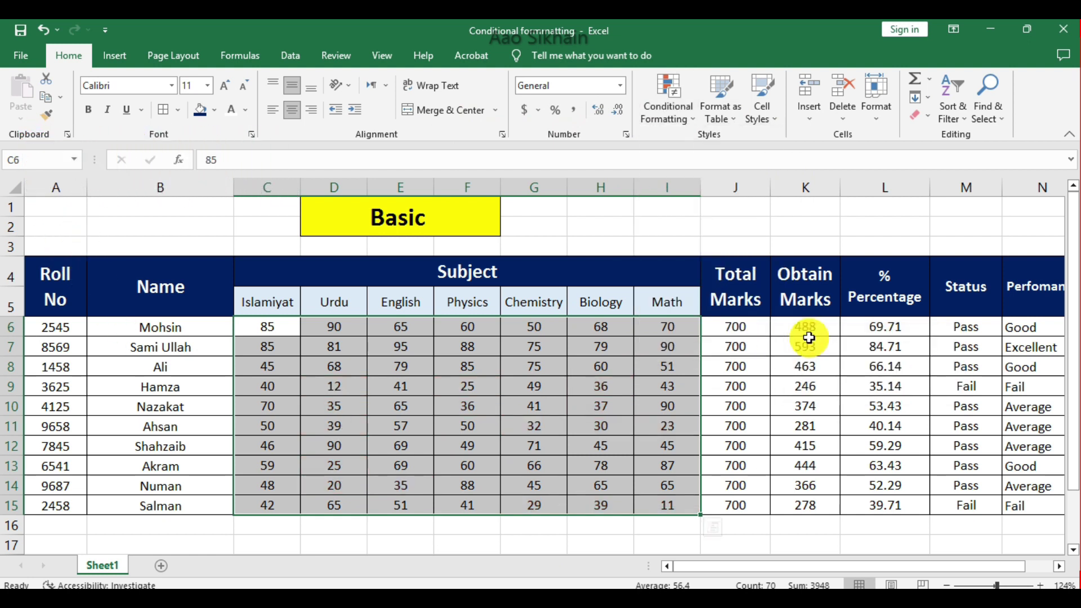
- Highlight the marks between 40 and 80 in C6:I15 using Light Red Fill with Dark Red Text
left_click(675, 113)
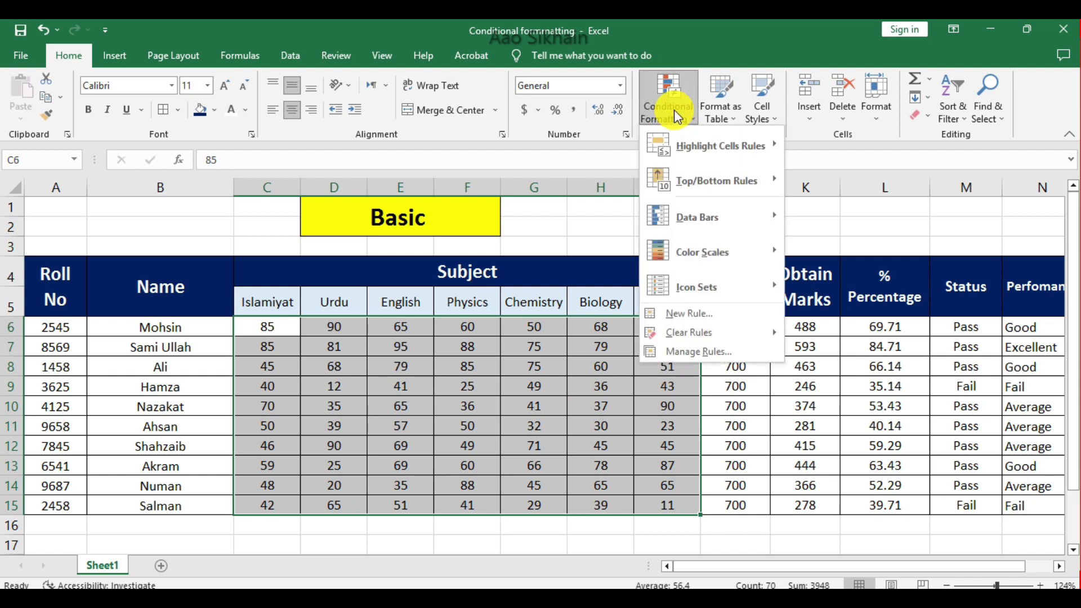
mouse_move(731, 143)
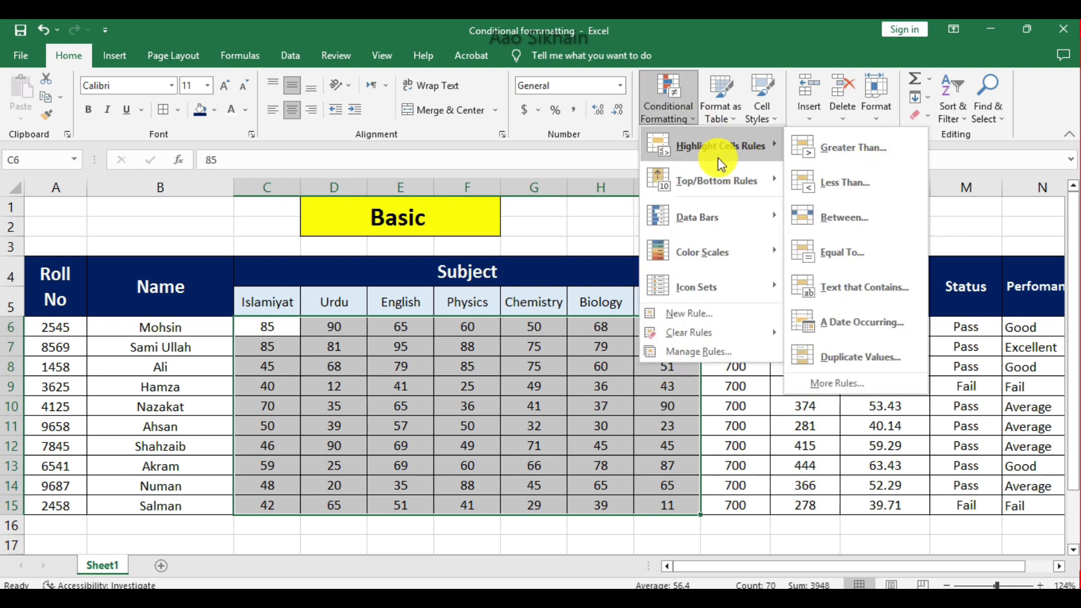
left_click(865, 224)
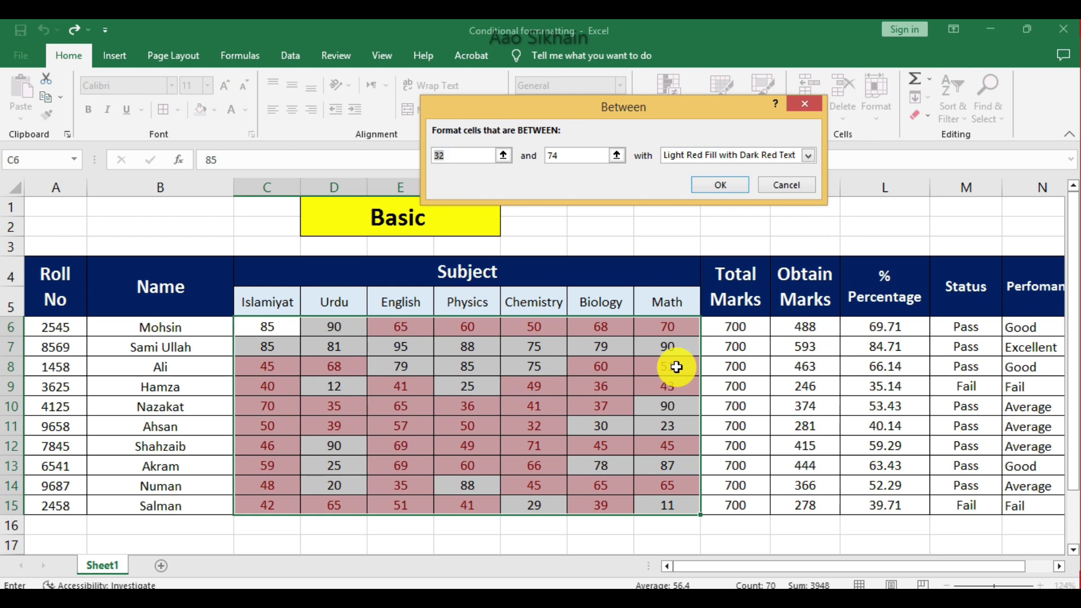
type("40")
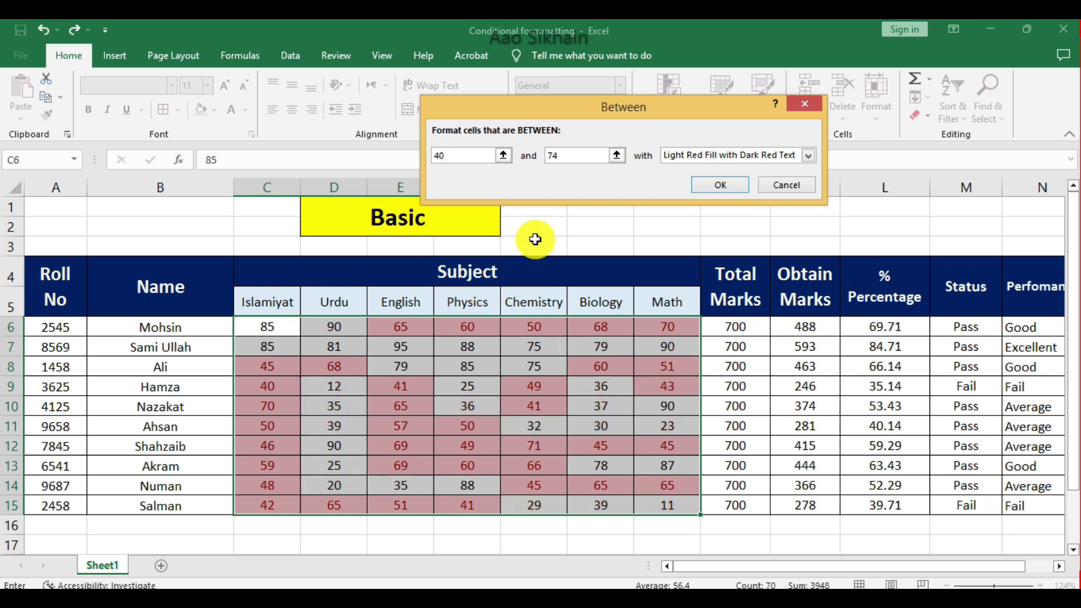
left_click(591, 156)
key("BackSpace")
key("BackSpace")
type("80")
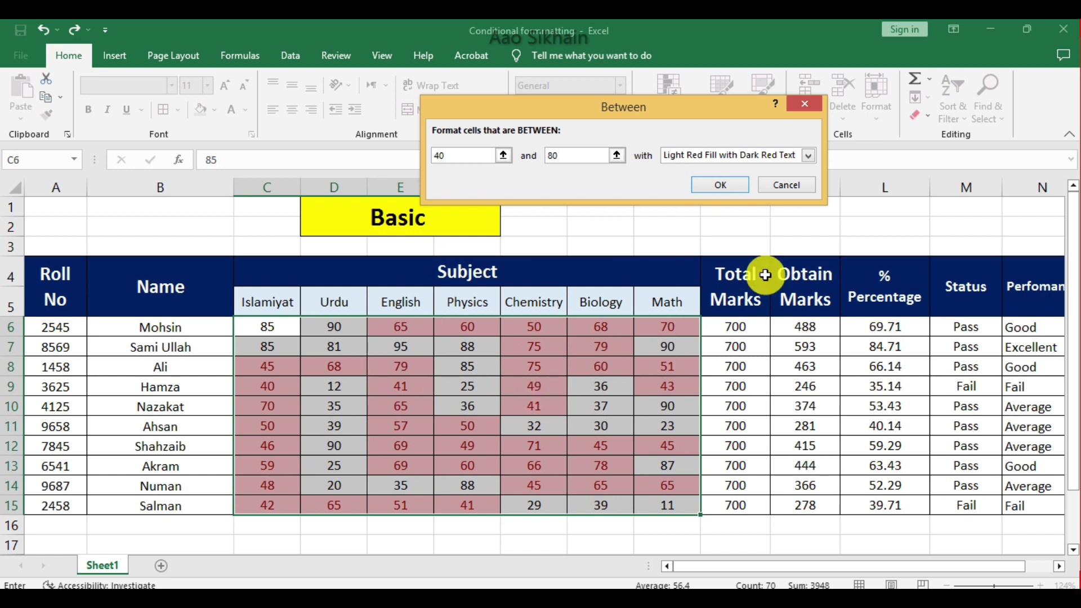
left_click(807, 156)
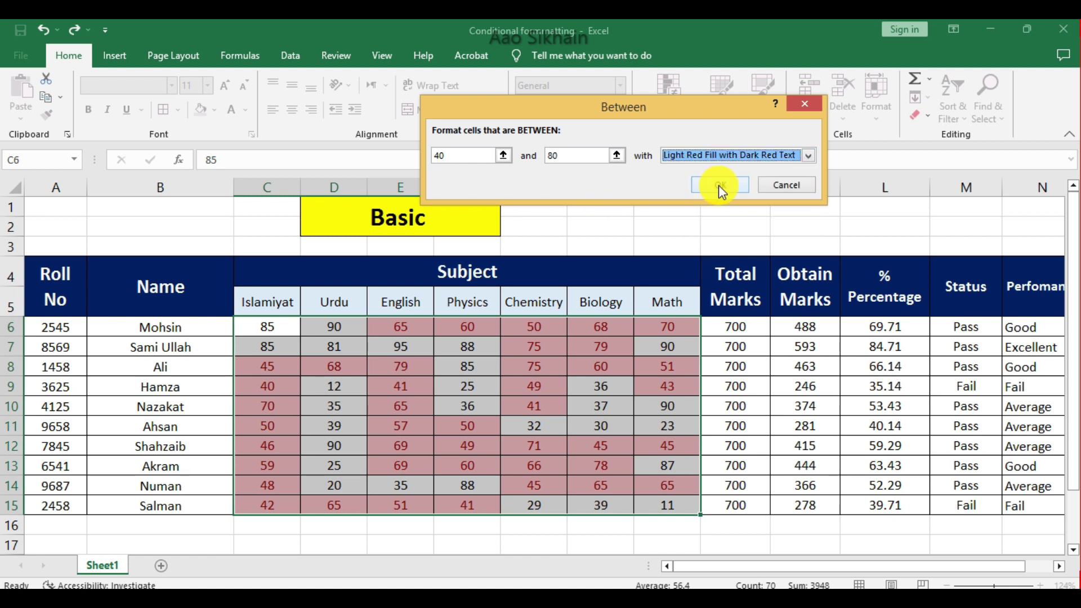
left_click(720, 186)
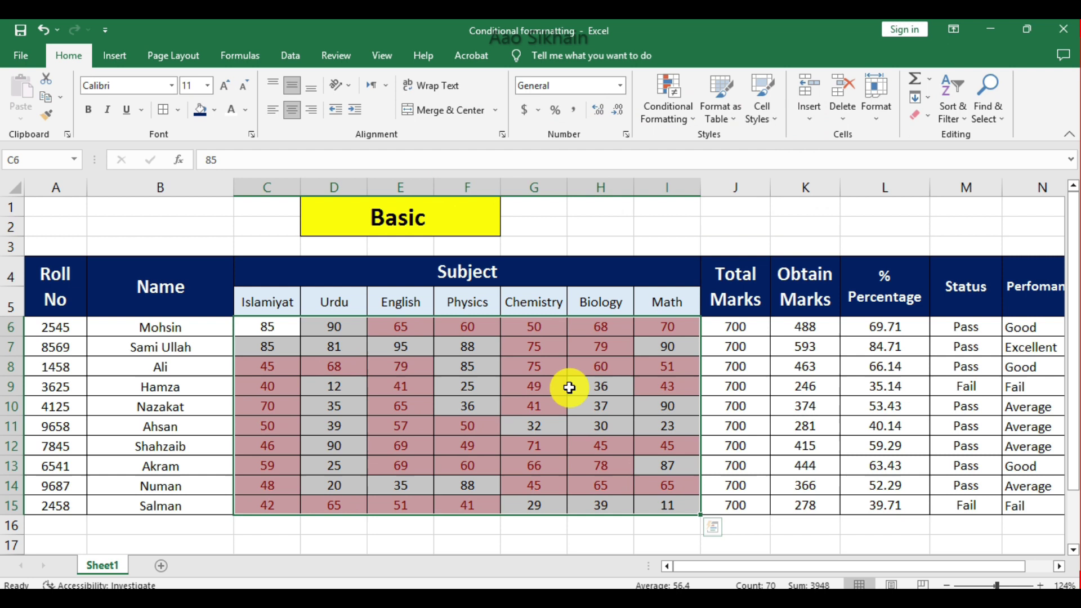
- Clear the Between rule from the selected marks
left_click(667, 126)
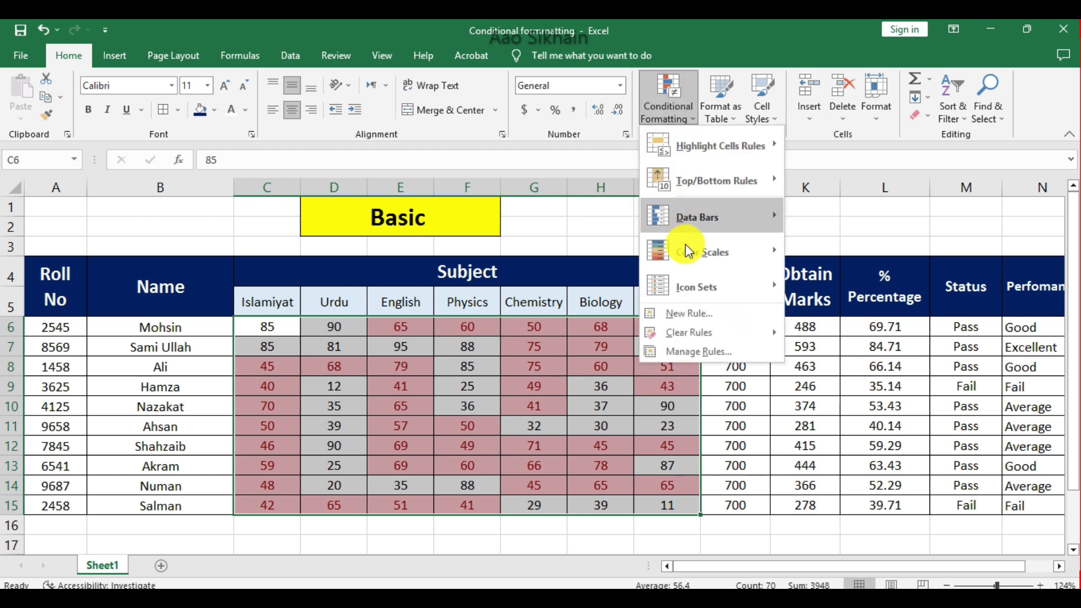
mouse_move(711, 334)
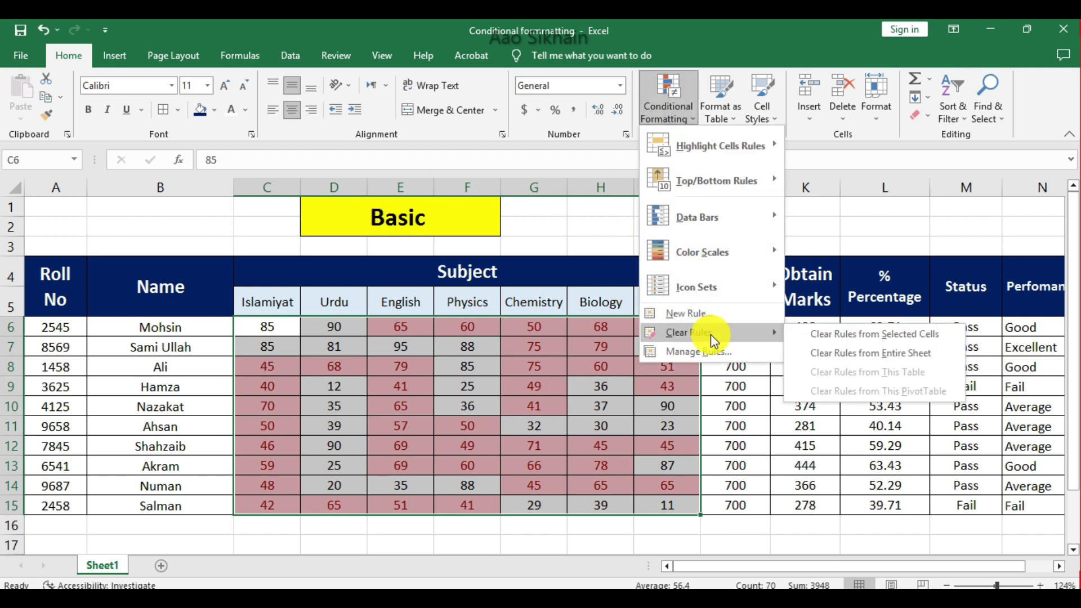
left_click(829, 335)
- Start an Equal To highlight rule on the marks in C6:I15 with the value 60
left_click(681, 112)
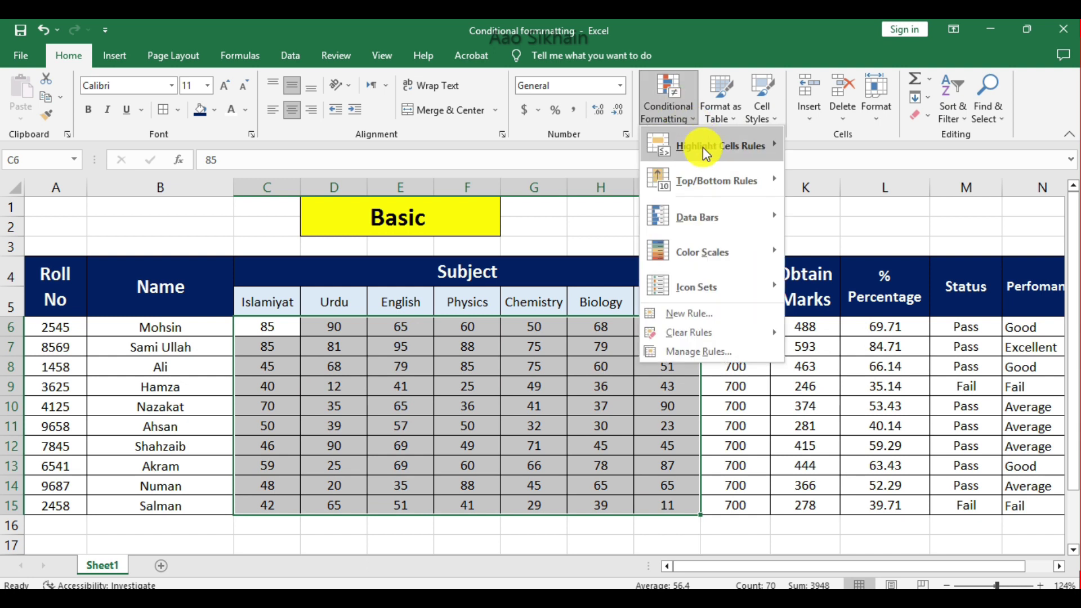
mouse_move(708, 148)
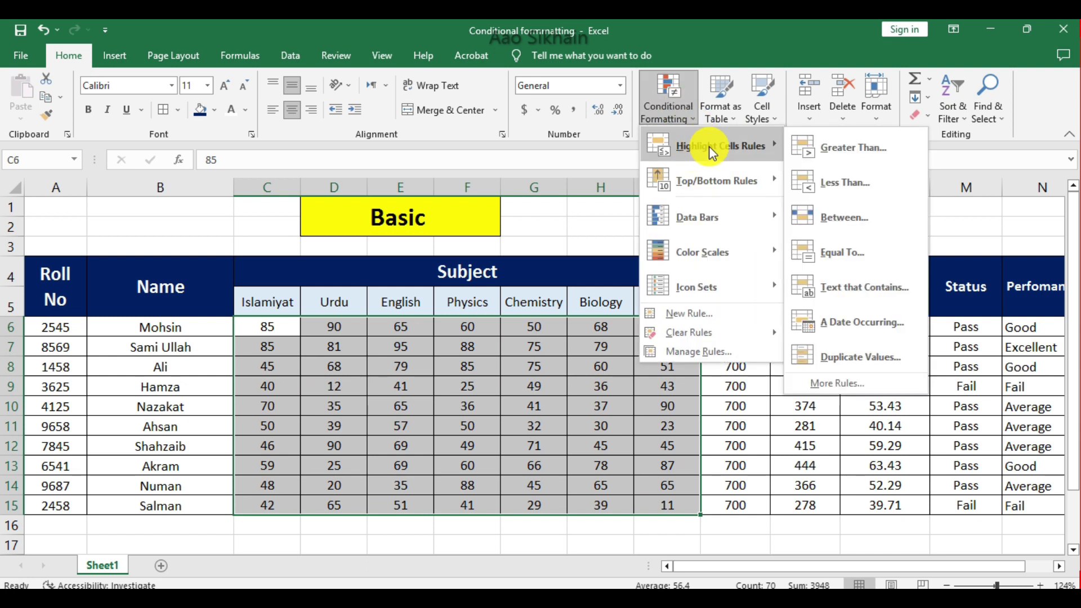
left_click(840, 251)
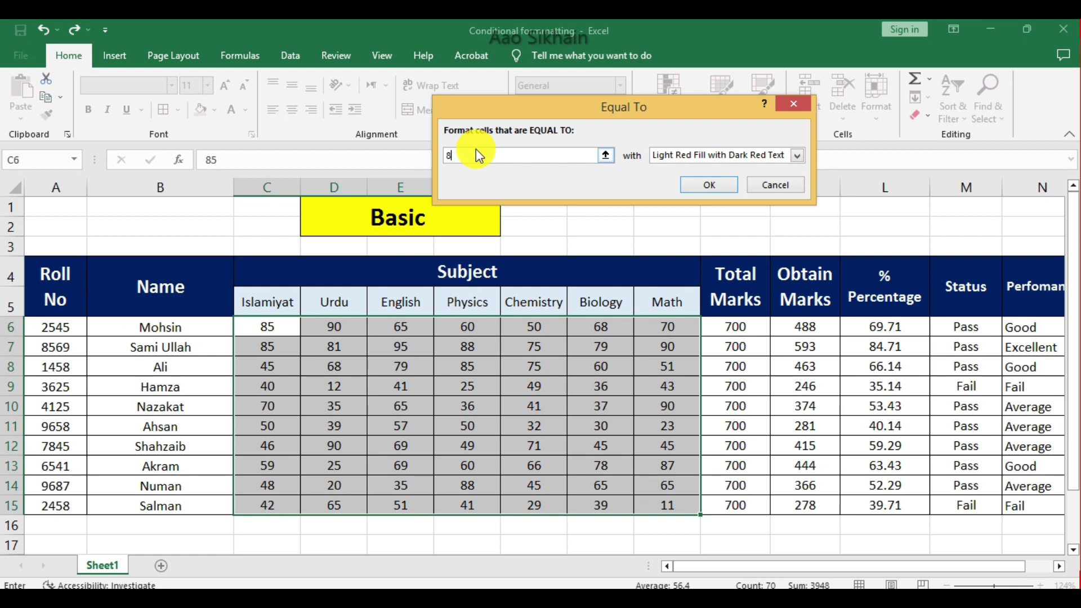
type("60")
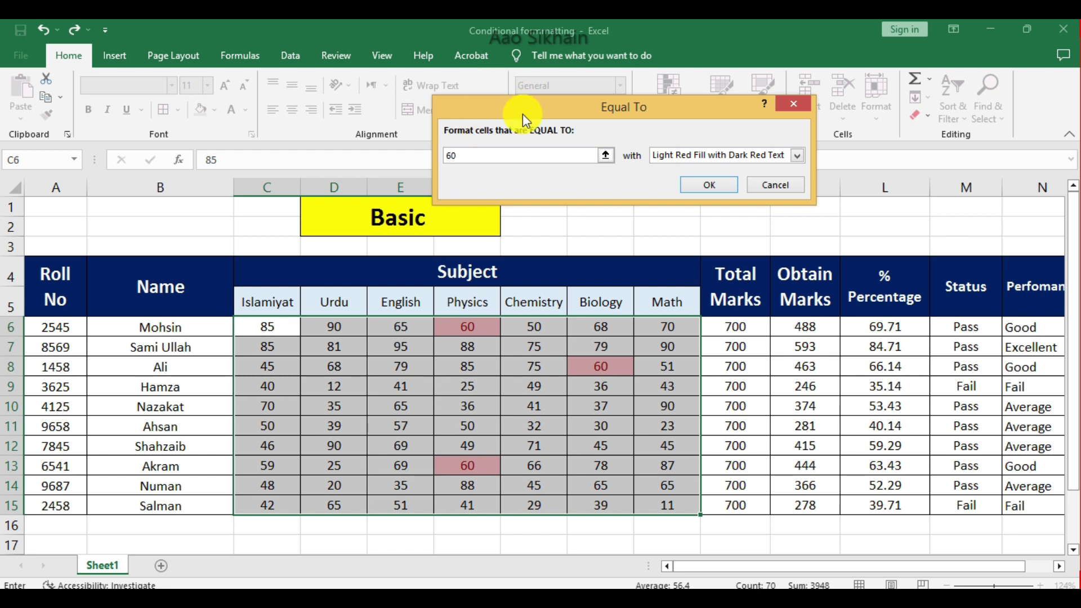
- Set the Equal To rule's value to 85 and apply it with Light Red Fill with Dark Red Text
left_click(509, 156)
key("BackSpace")
key("BackSpace")
type("85")
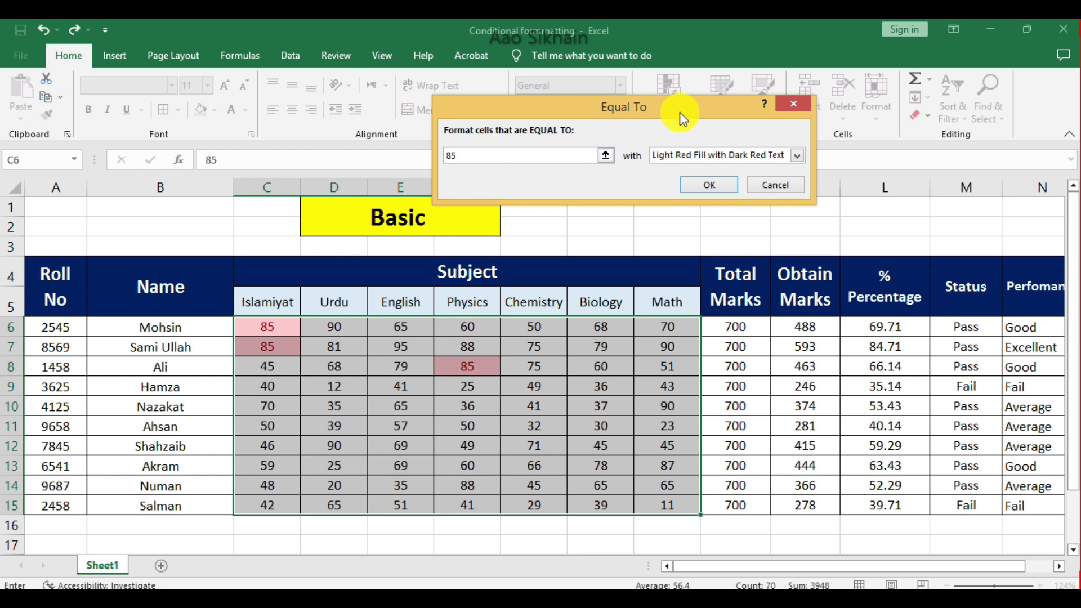
left_click(798, 155)
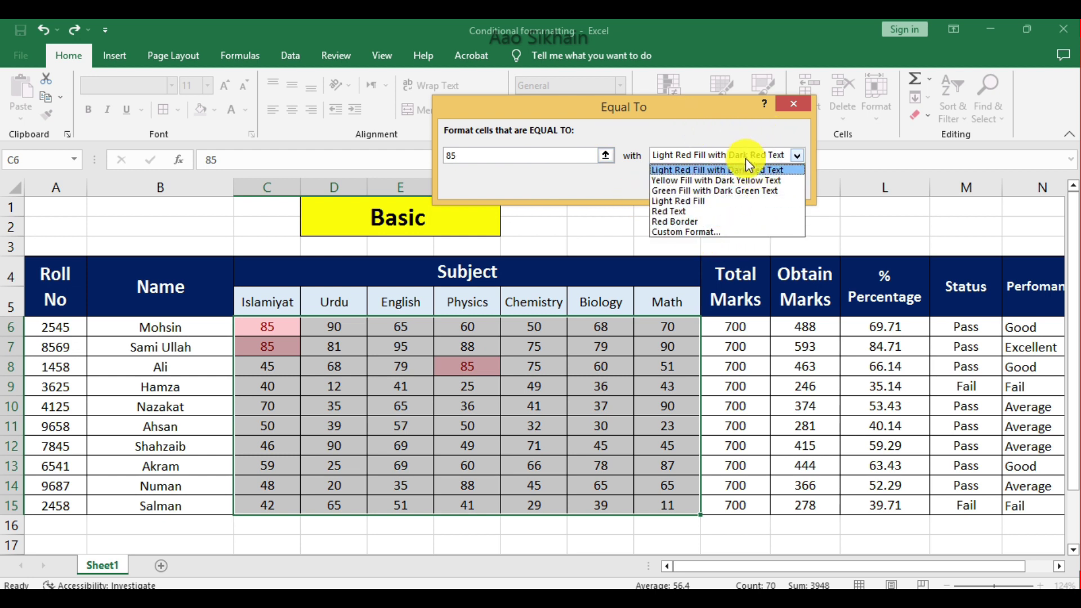
left_click(615, 187)
left_click(711, 184)
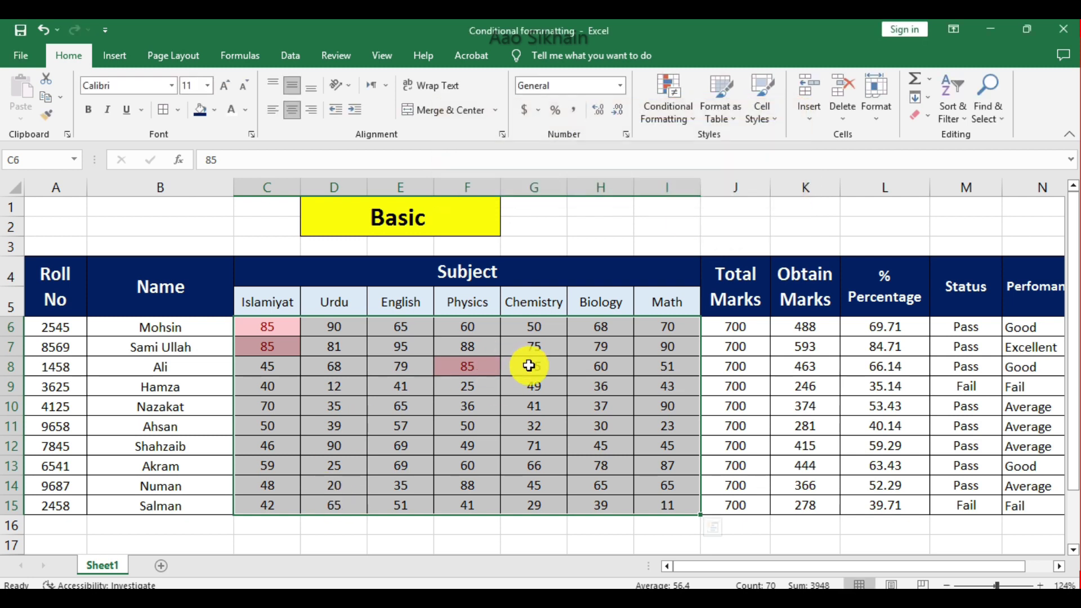
- Clear the Equal To rule from the selected marks
left_click(672, 122)
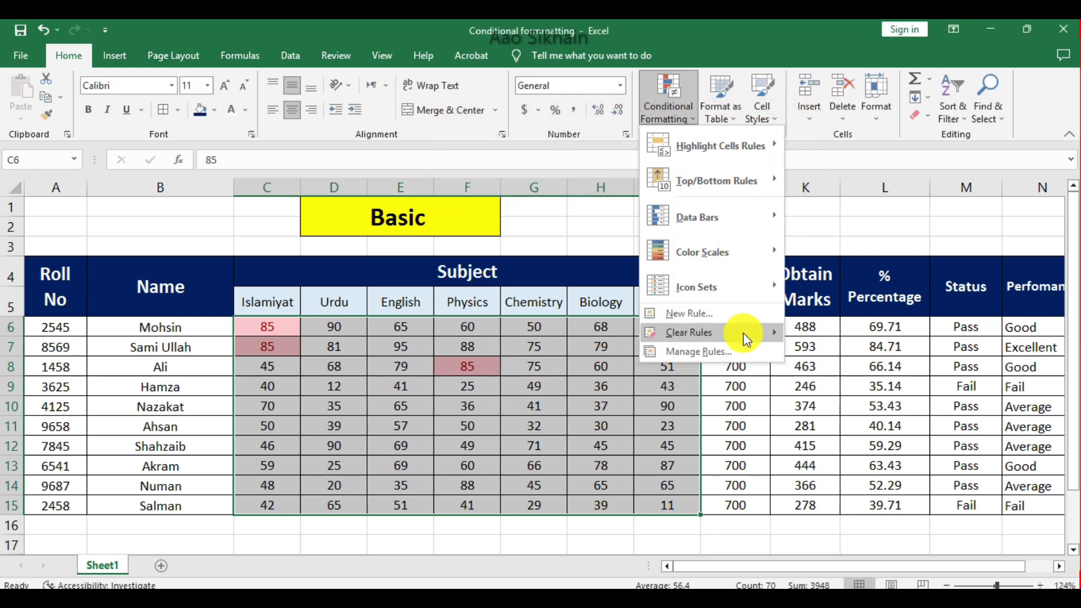
mouse_move(743, 338)
left_click(833, 339)
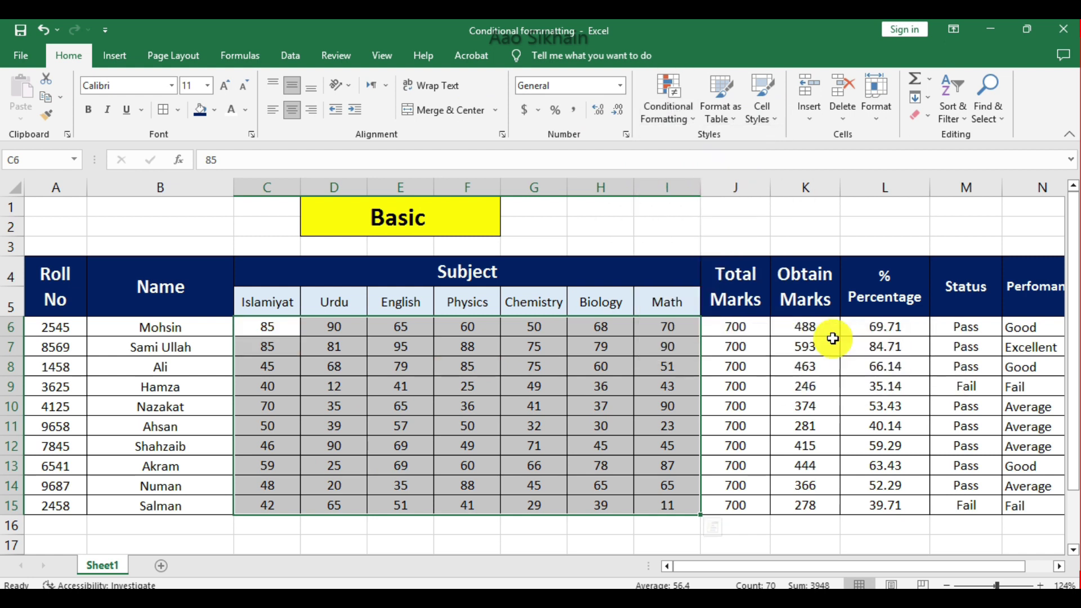
left_click(680, 121)
mouse_move(695, 149)
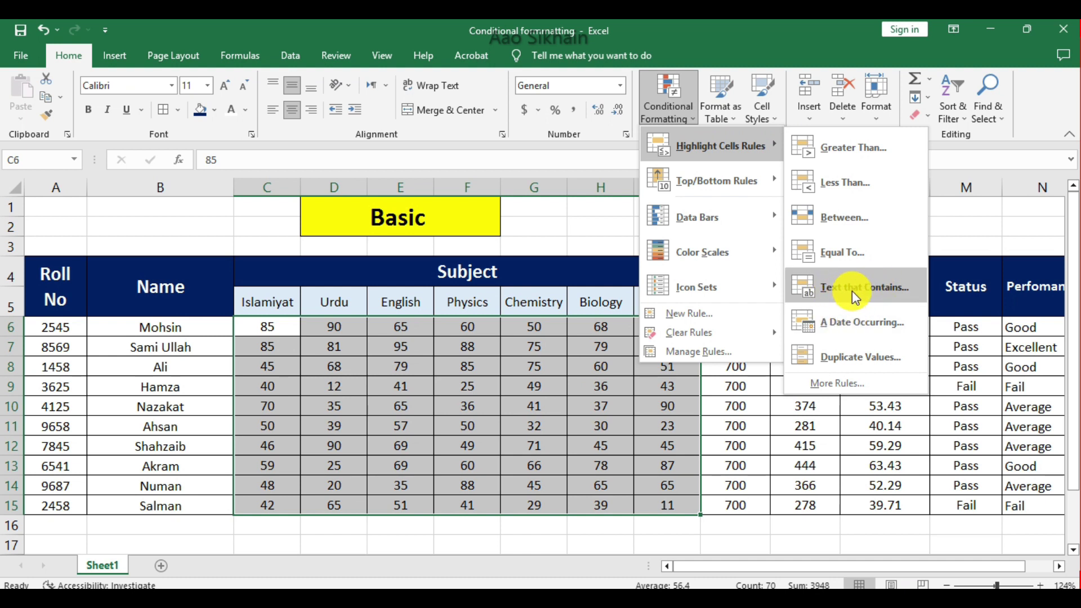
left_click(549, 361)
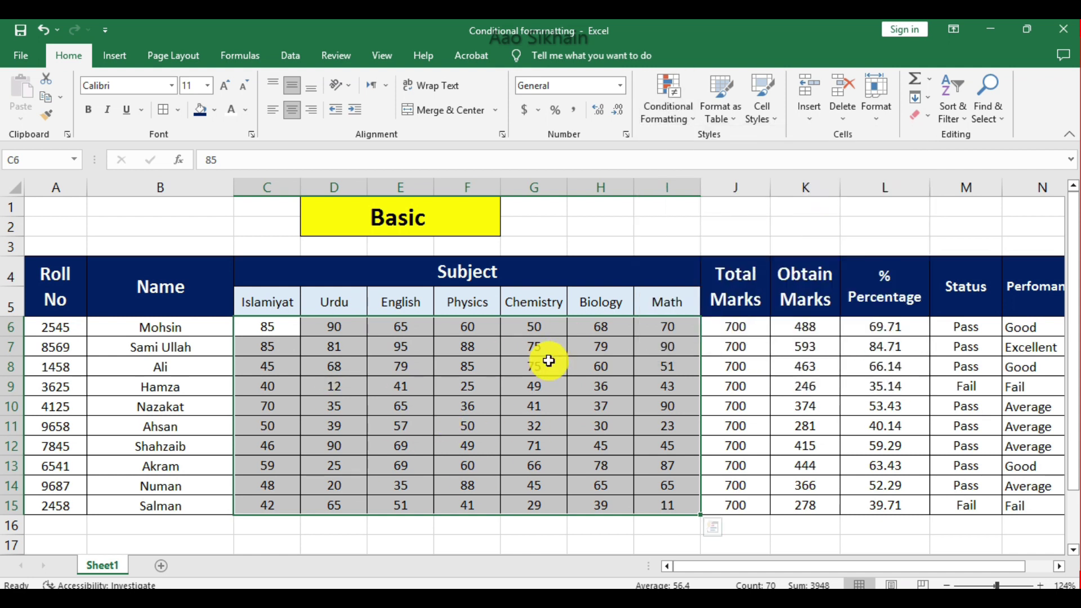
- Look across the marks table from the subject columns to the Status and Performance columns
left_click(549, 361)
key("Right")
key("Right")
key("Right")
key("Right")
key("Right")
key("Right")
key("Right")
key("Right")
key("Right")
key("Right")
key("Right")
key("Right")
key("Right")
key("Right")
key("Right")
key("Left")
key("Left")
key("Left")
key("Left")
key("Left")
key("Left")
key("Left")
key("Left")
key("Left")
key("Left")
key("Left")
key("Left")
key("Left")
key("Left")
key("Left")
key("Left")
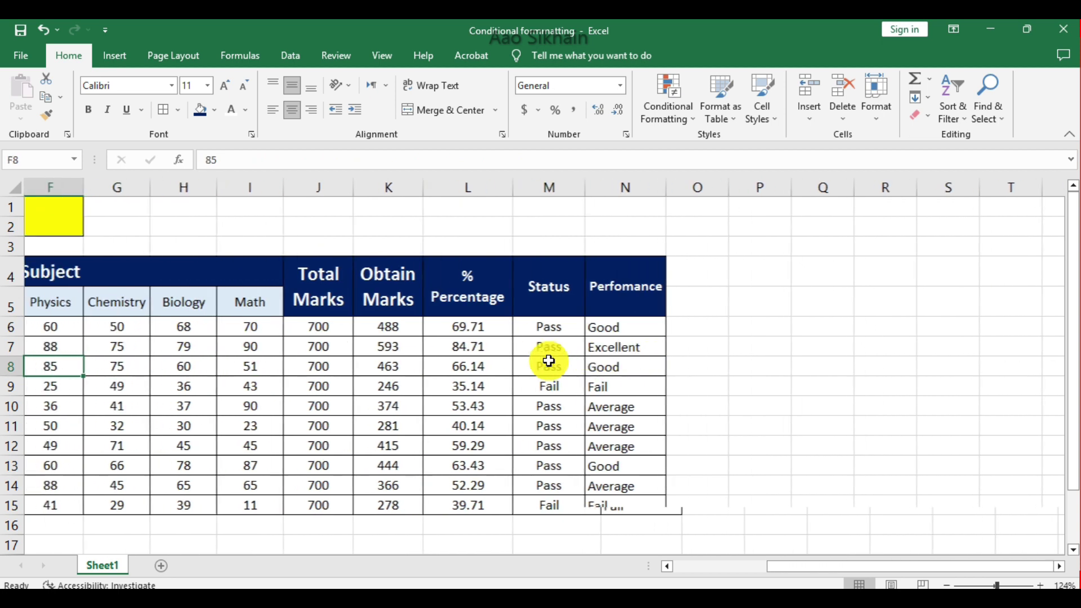
key("Left")
- Apply a Text That Contains highlight rule for "Pass" to the Status cells M6:M15 with Green Fill with Dark Green Text
left_click_drag(633, 326, 632, 507)
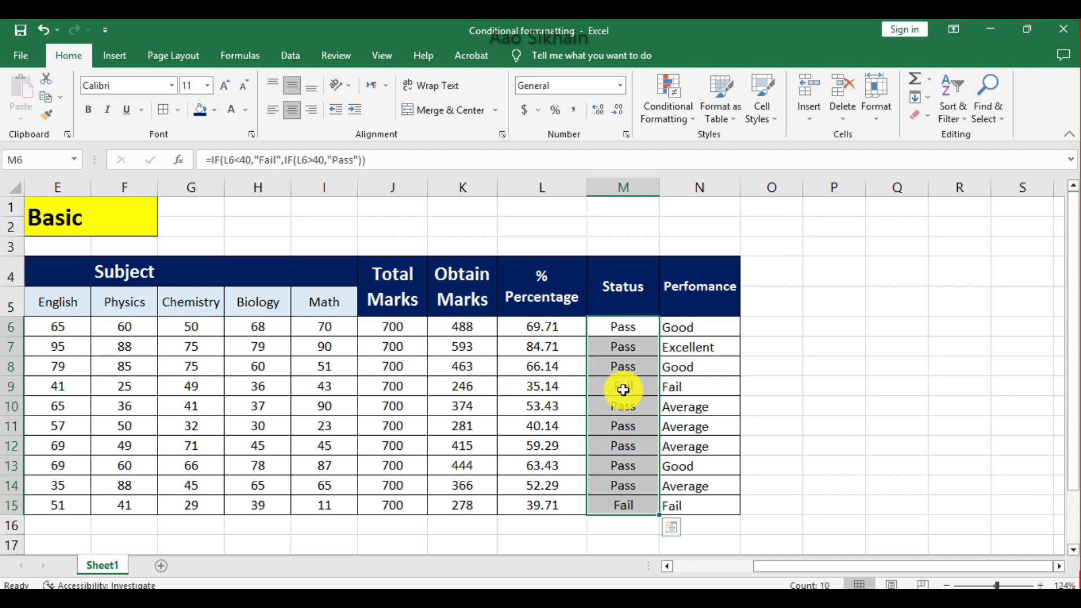
left_click(680, 387)
left_click_drag(643, 327, 647, 505)
left_click(672, 113)
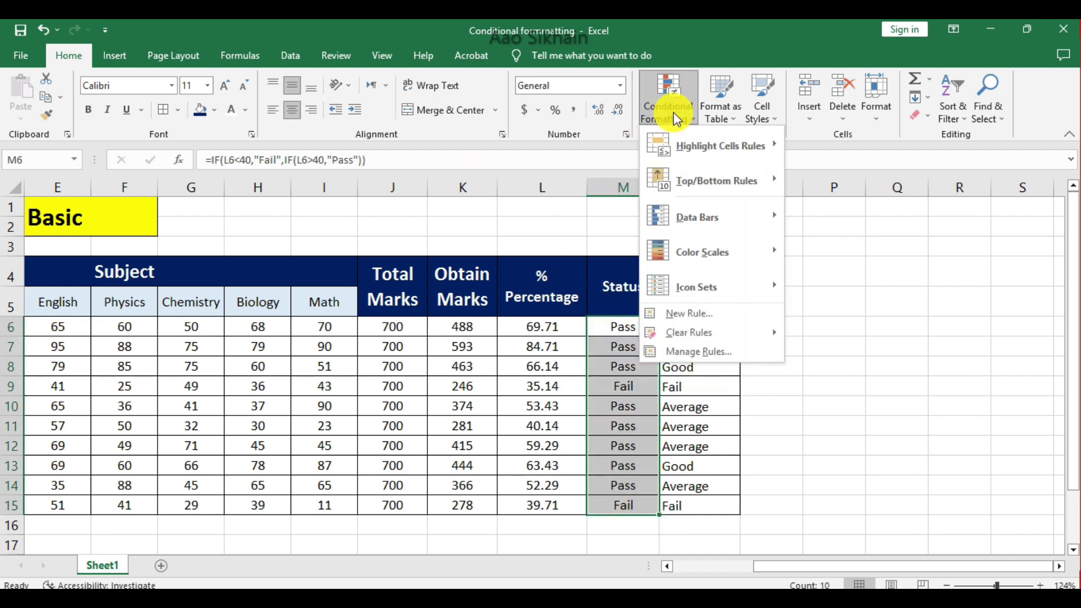
mouse_move(741, 151)
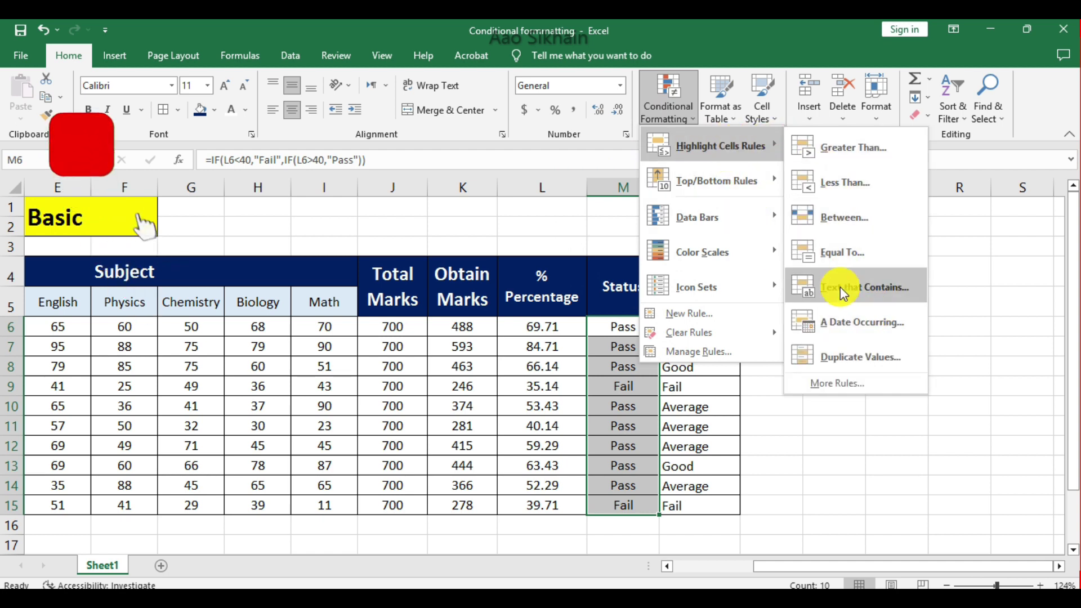
left_click(881, 285)
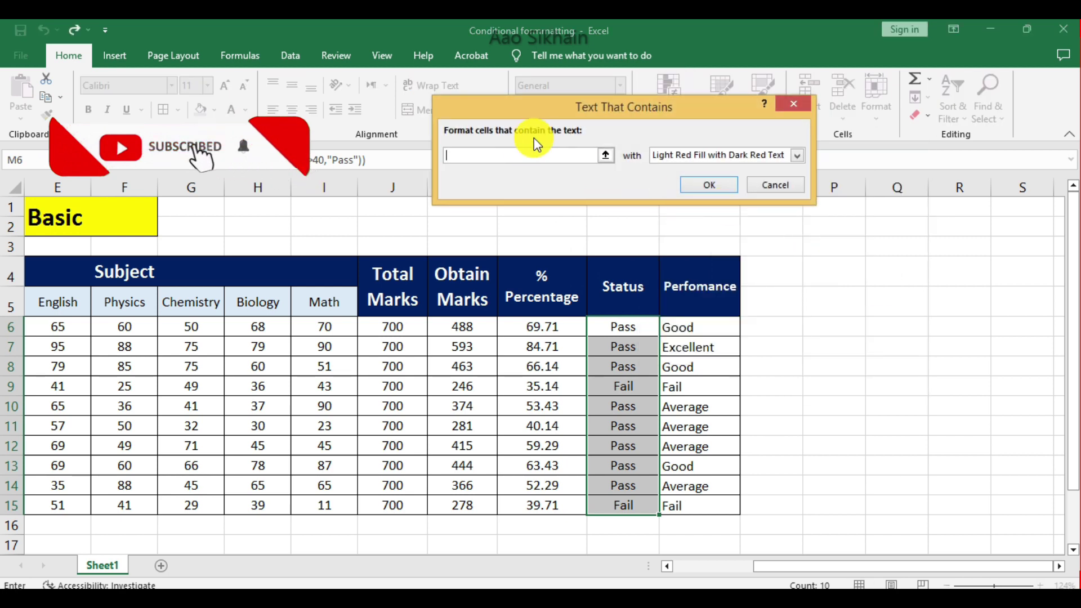
type("Pass")
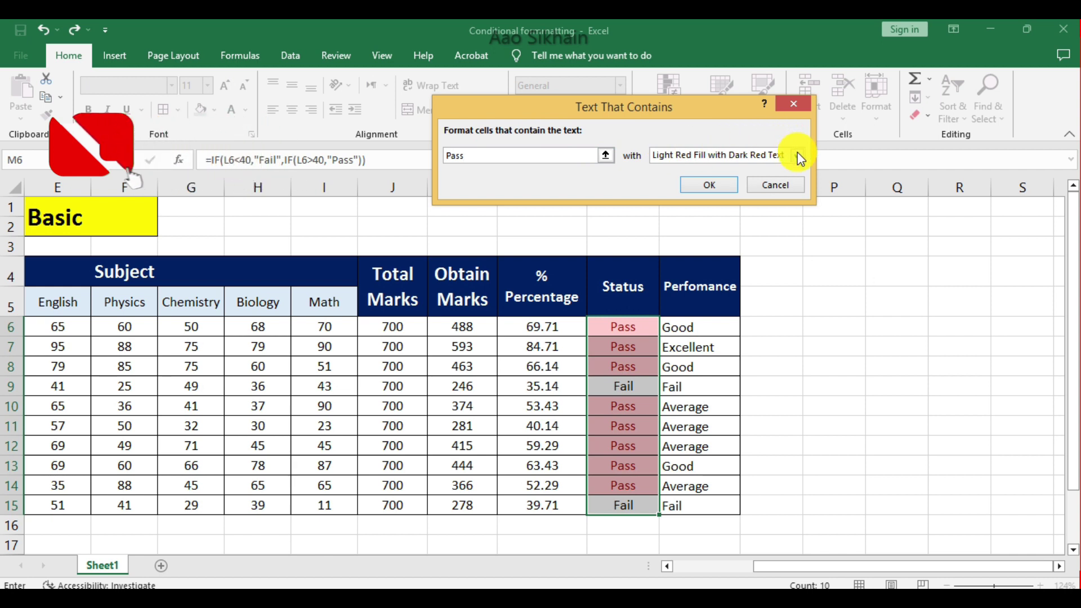
left_click(797, 157)
left_click(775, 190)
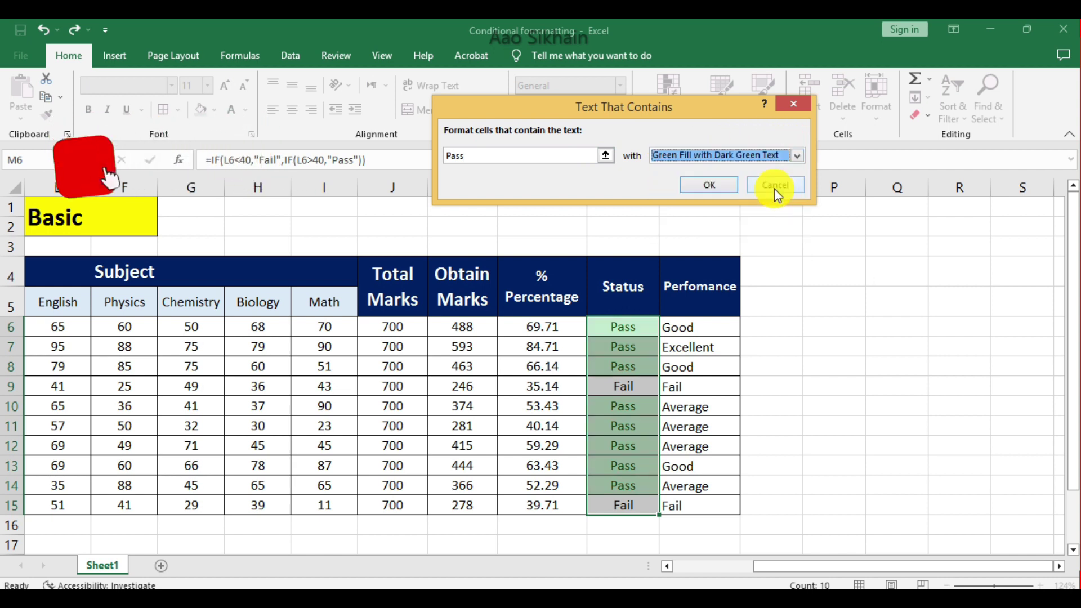
left_click(724, 187)
left_click(716, 346)
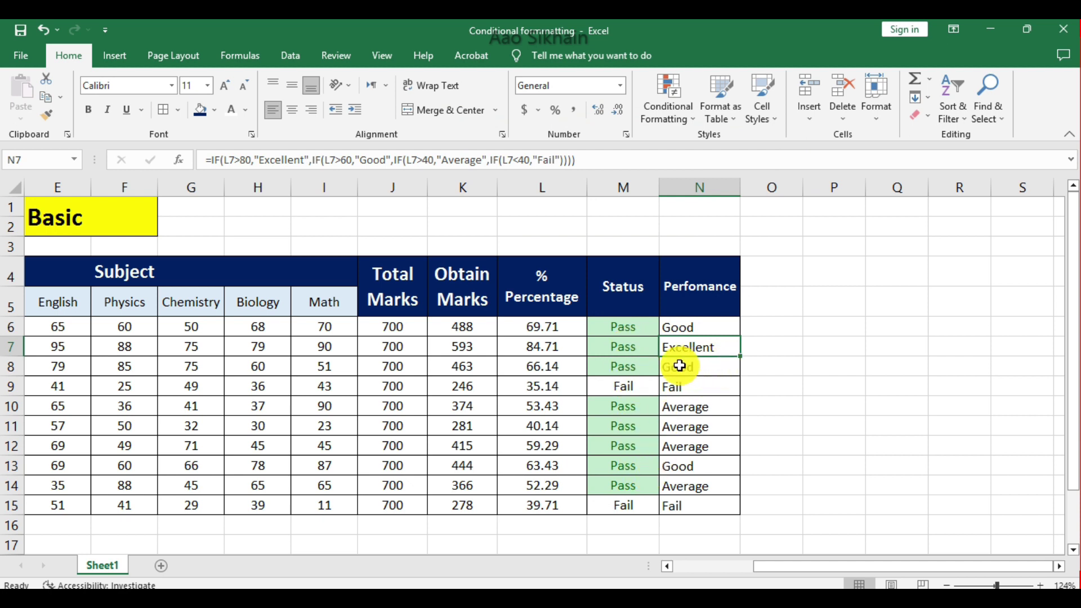
- Add a Text That Contains highlight rule for "Fail" to the Status cells M6:M15 with Light Red Fill with Dark Red Text
left_click_drag(645, 329, 644, 506)
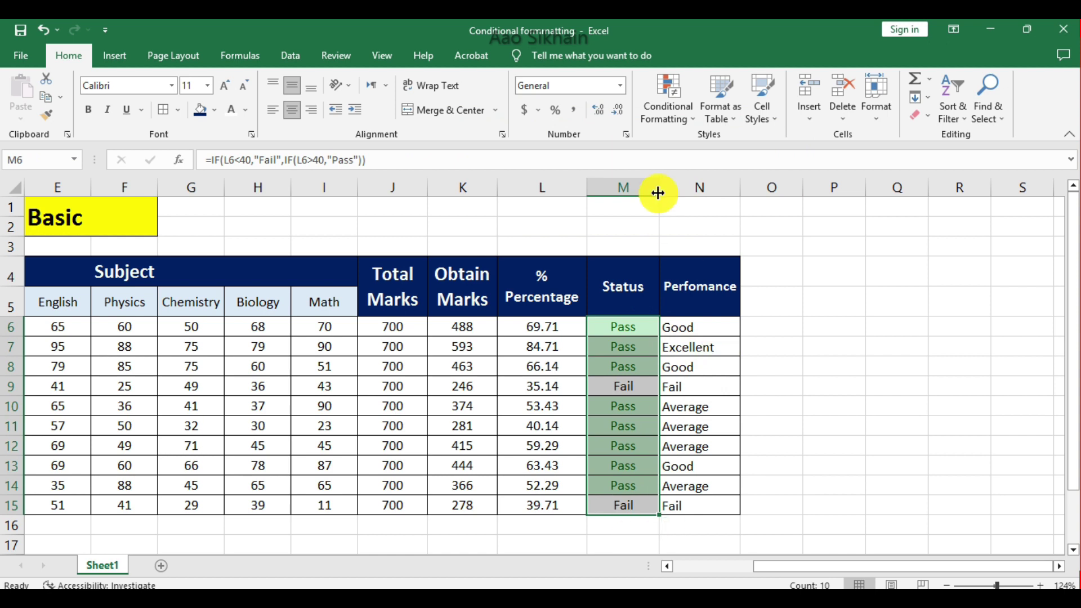
left_click(679, 106)
mouse_move(723, 146)
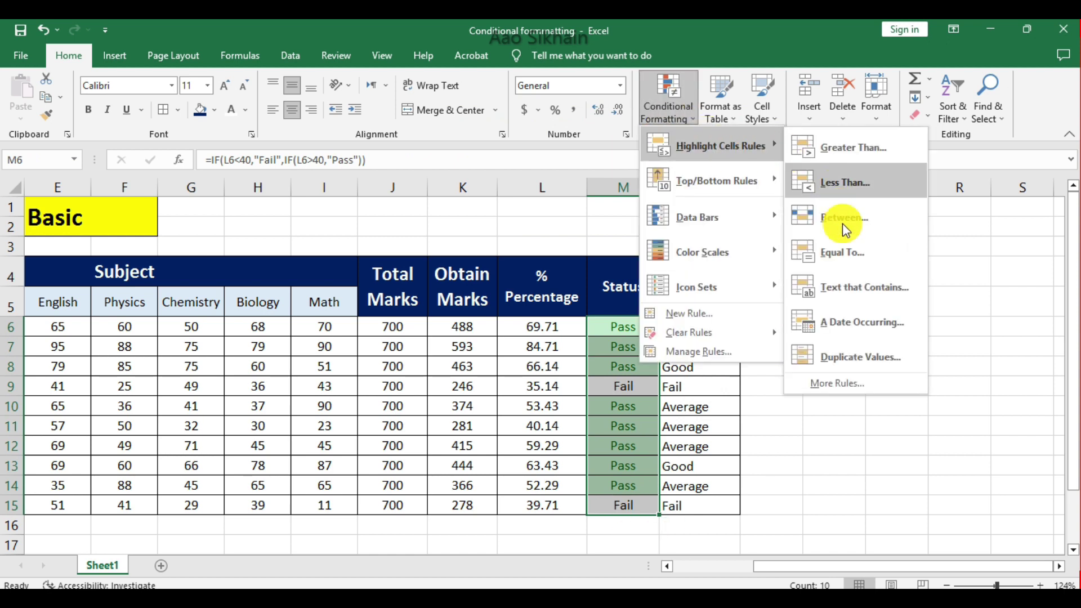
left_click(800, 286)
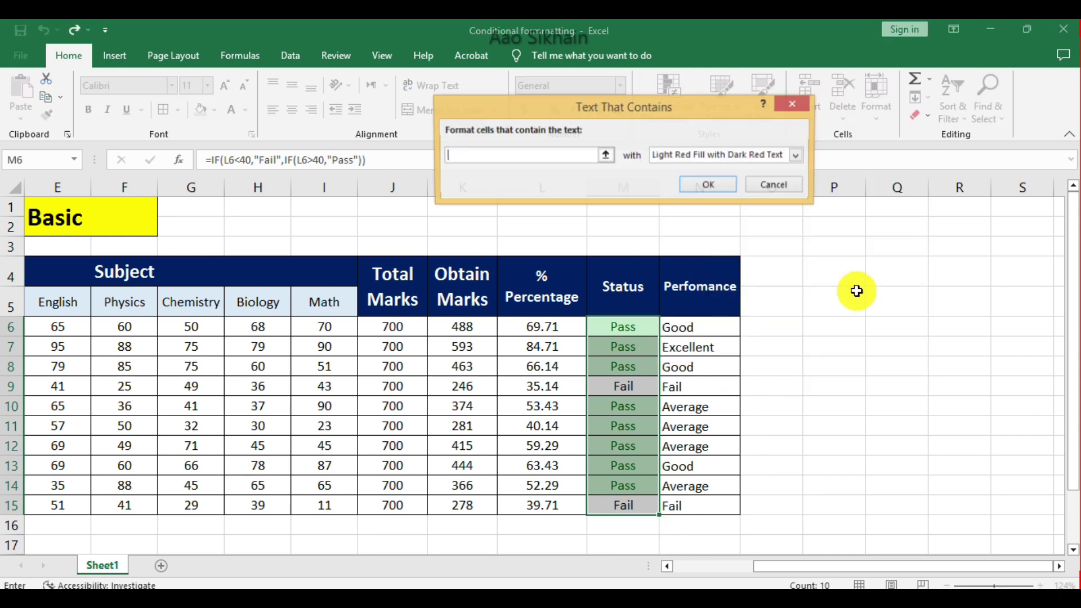
type("Fail")
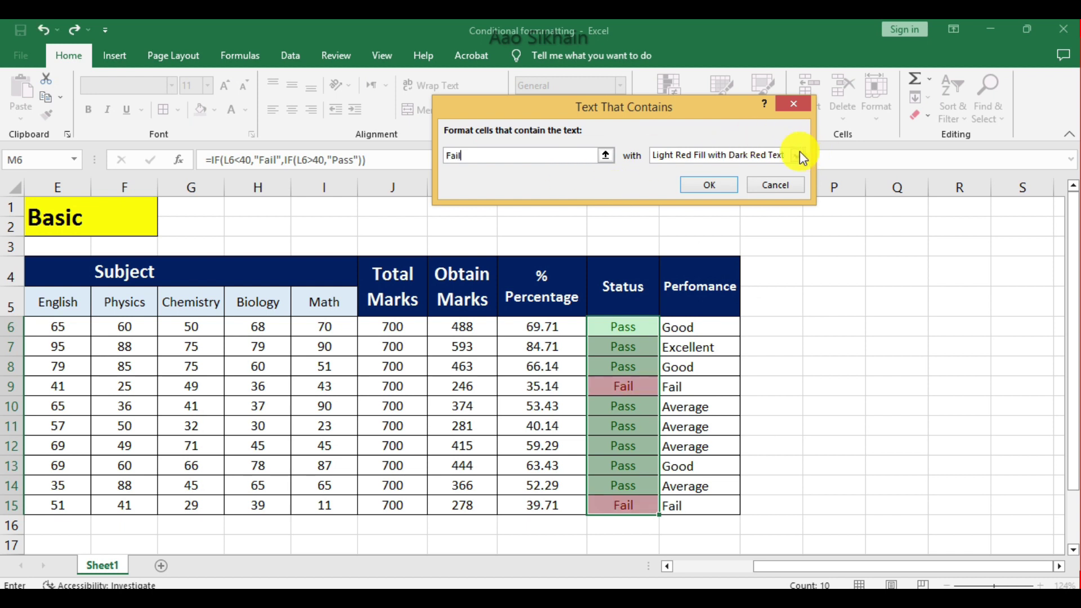
left_click(714, 184)
left_click(854, 265)
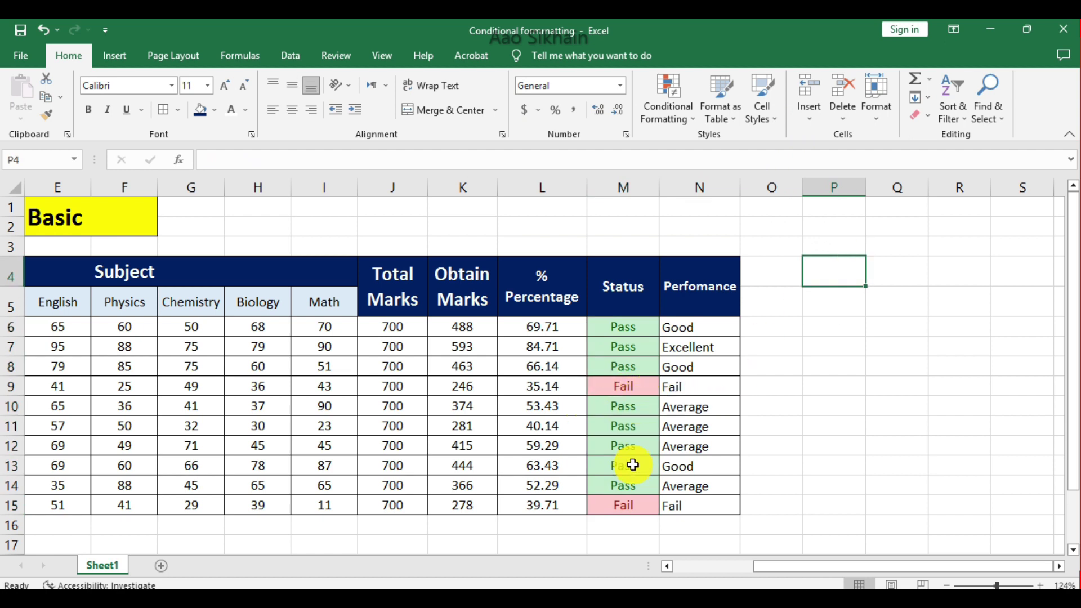
- Set the Physics, Chemistry, Biology and Math marks in row 6 to 0 to test the Status highlighting
left_click(317, 327)
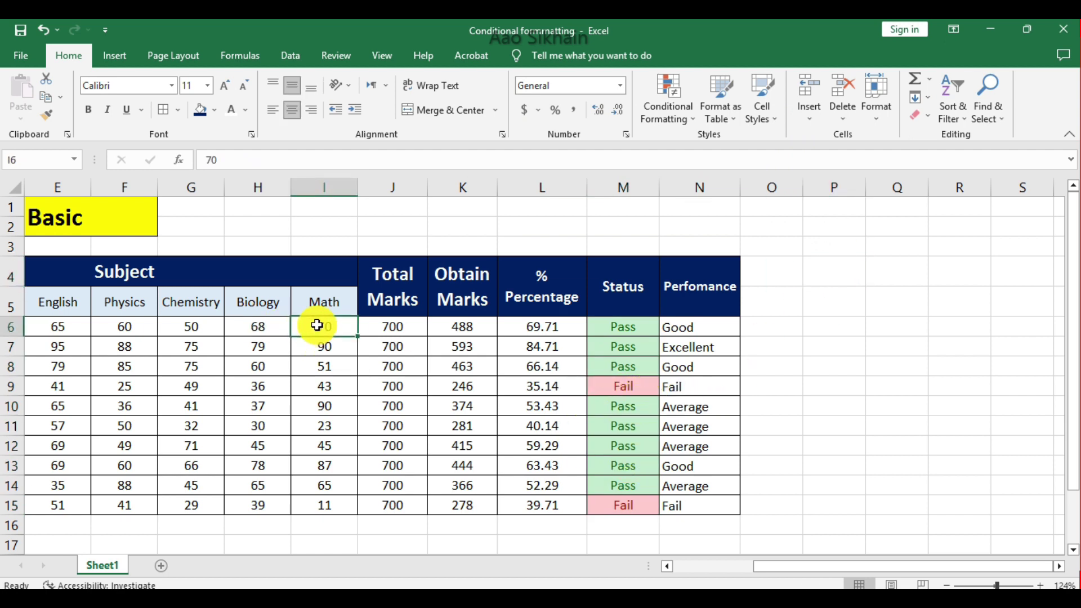
type("0")
key("Left")
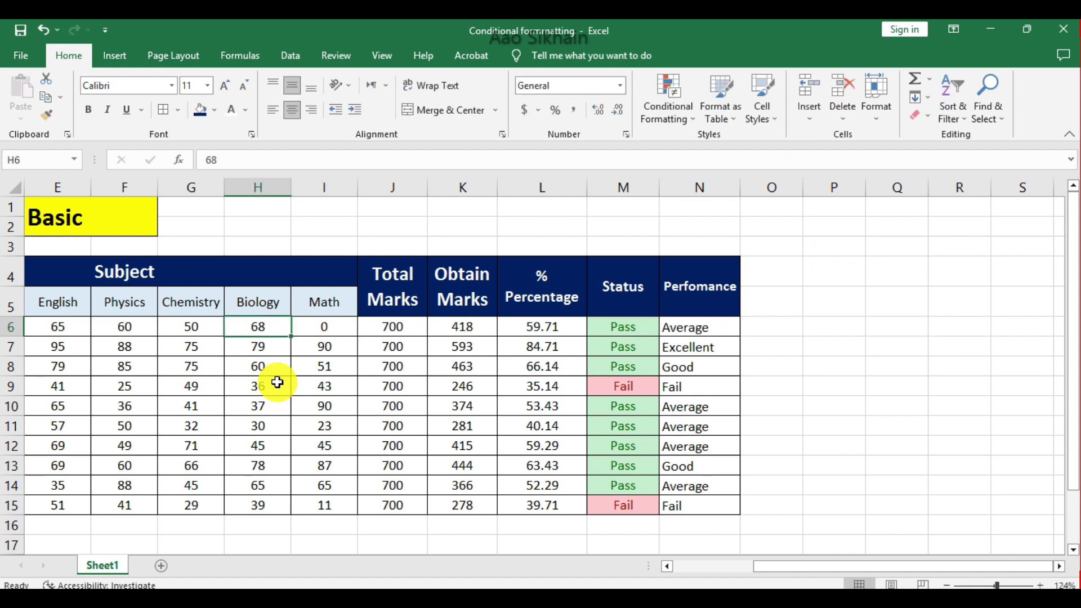
key("Left")
type("0")
key("Right")
type("0")
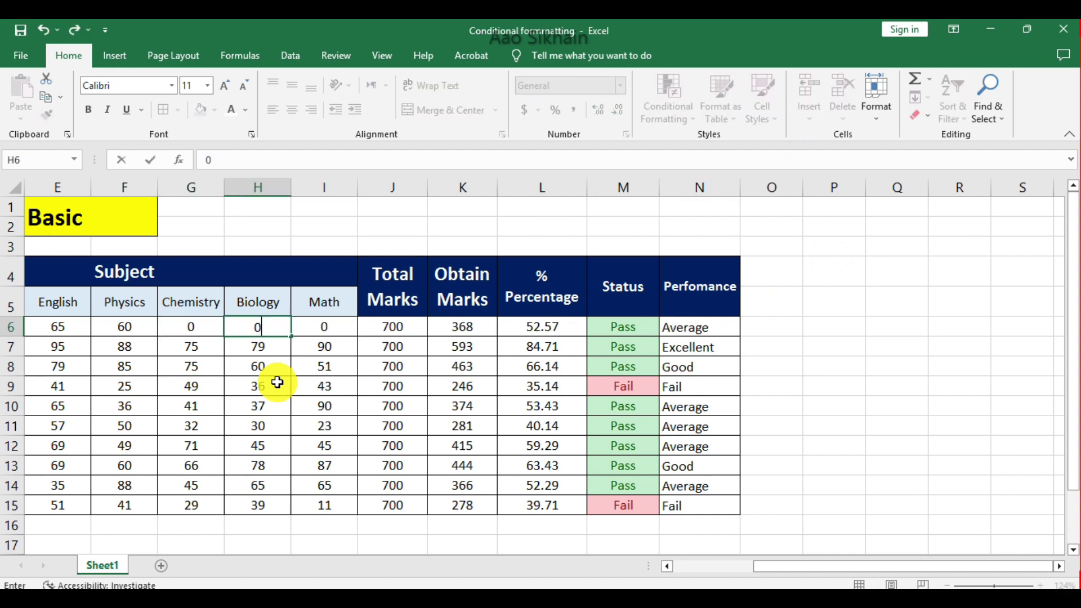
key("Right")
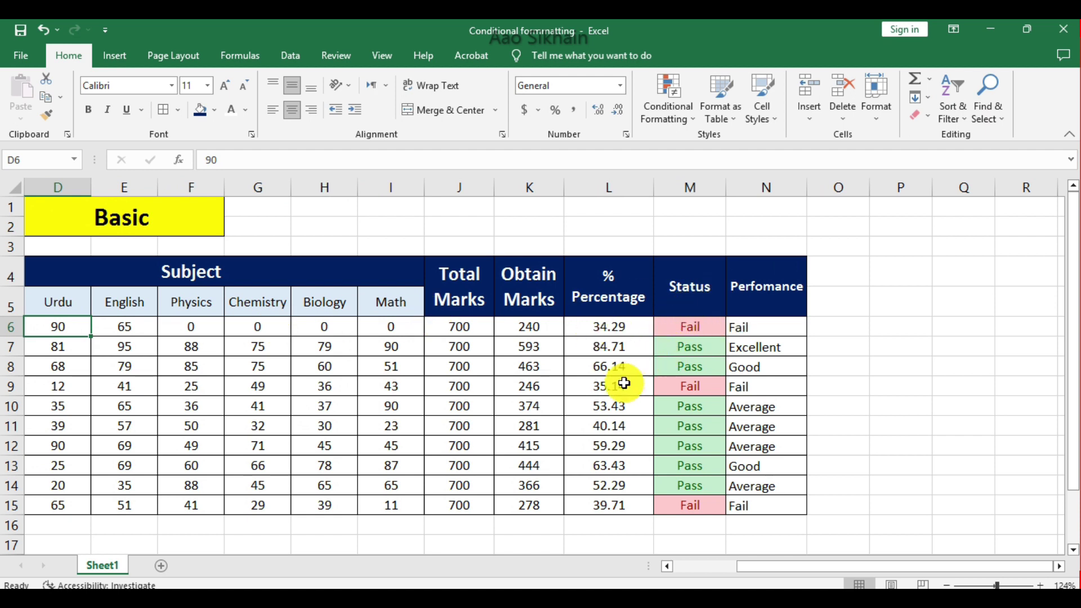
- Undo the zero marks entered in row 6
key("ctrl+z")
key("ctrl+z")
key("ctrl+z")
key("ctrl+z")
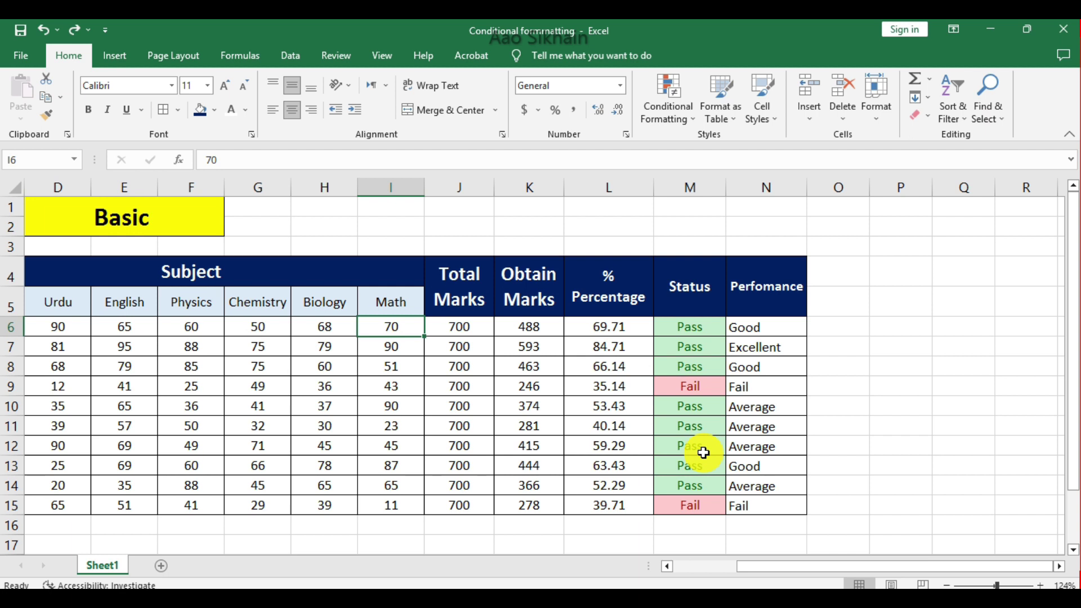
left_click(685, 119)
left_click(741, 524)
left_click_drag(700, 324, 698, 505)
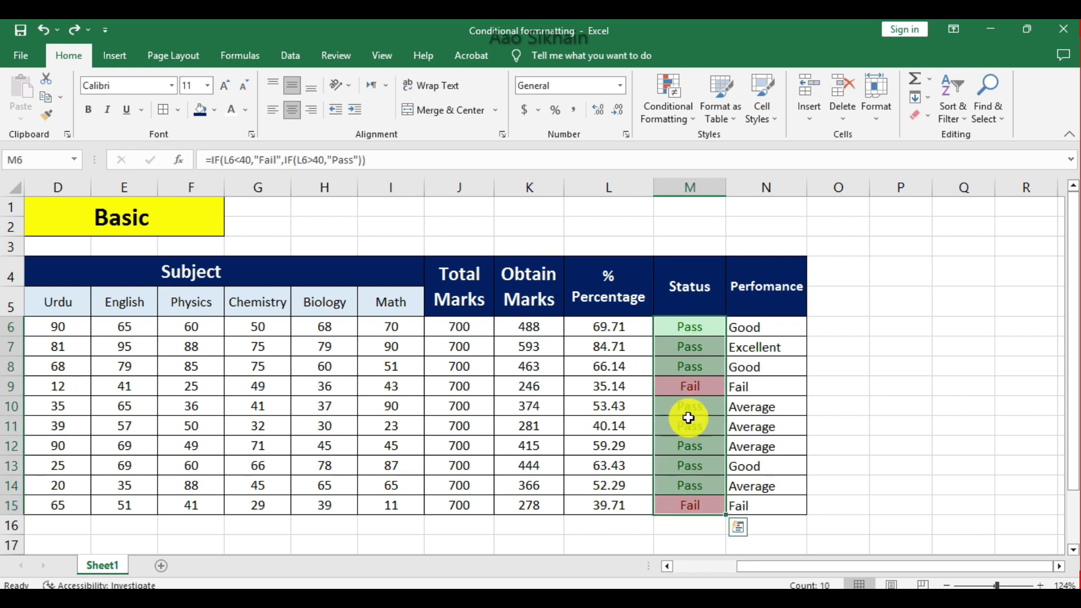
left_click(671, 104)
mouse_move(785, 164)
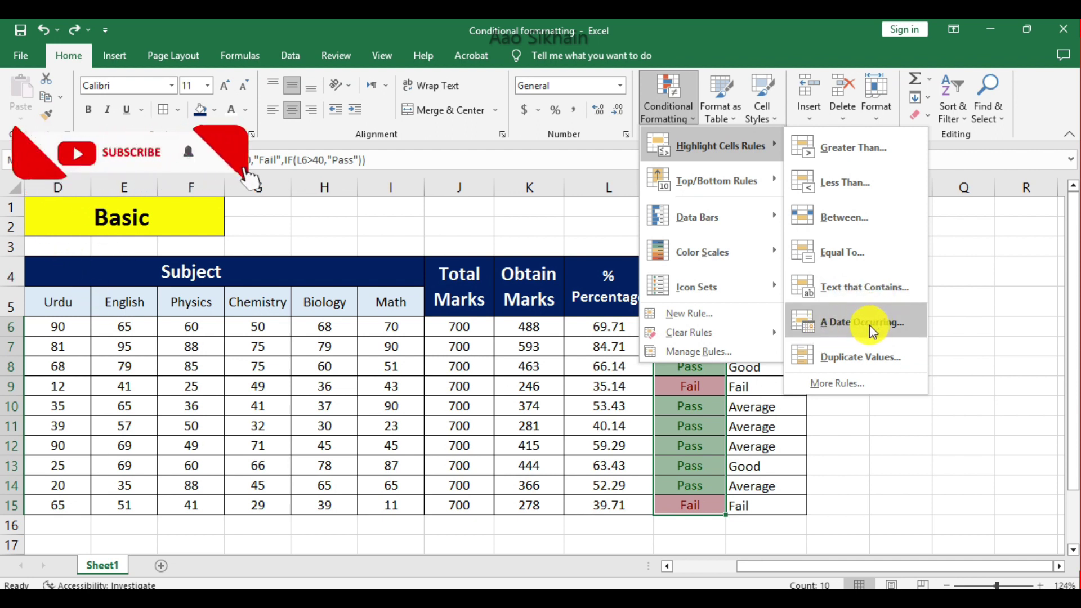
left_click(685, 372)
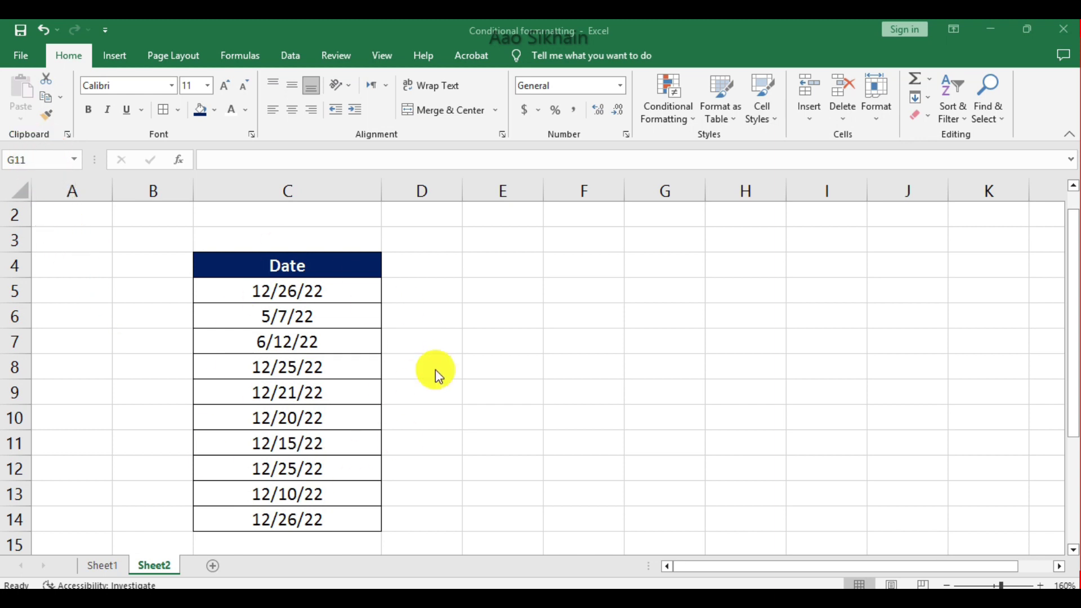
- Format the dates in C5:C14 on Sheet2 with the 14-Mar-12 date type
left_click(416, 386)
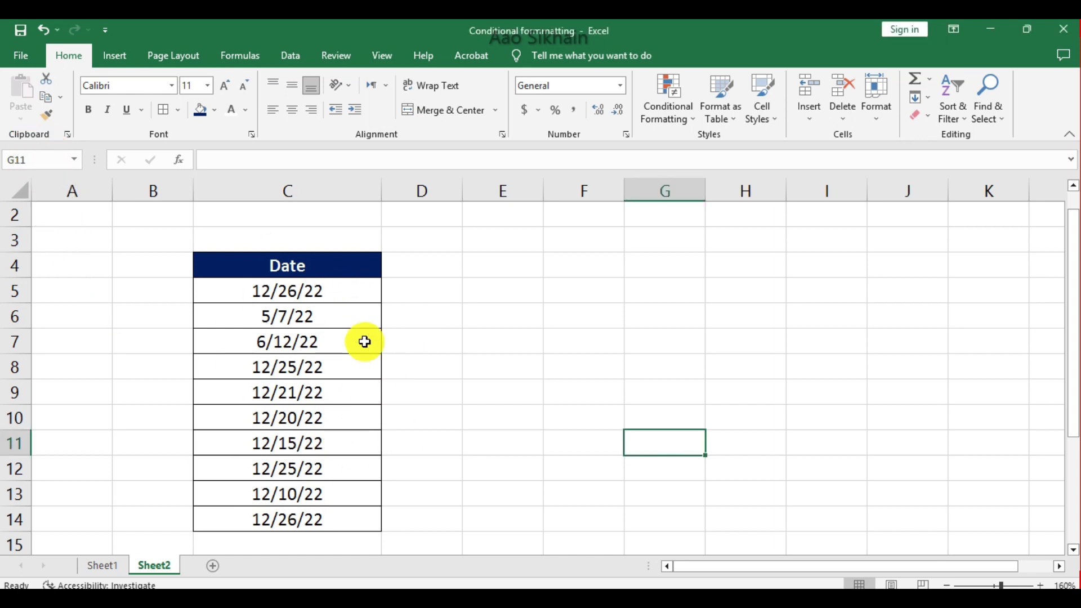
left_click_drag(351, 289, 350, 517)
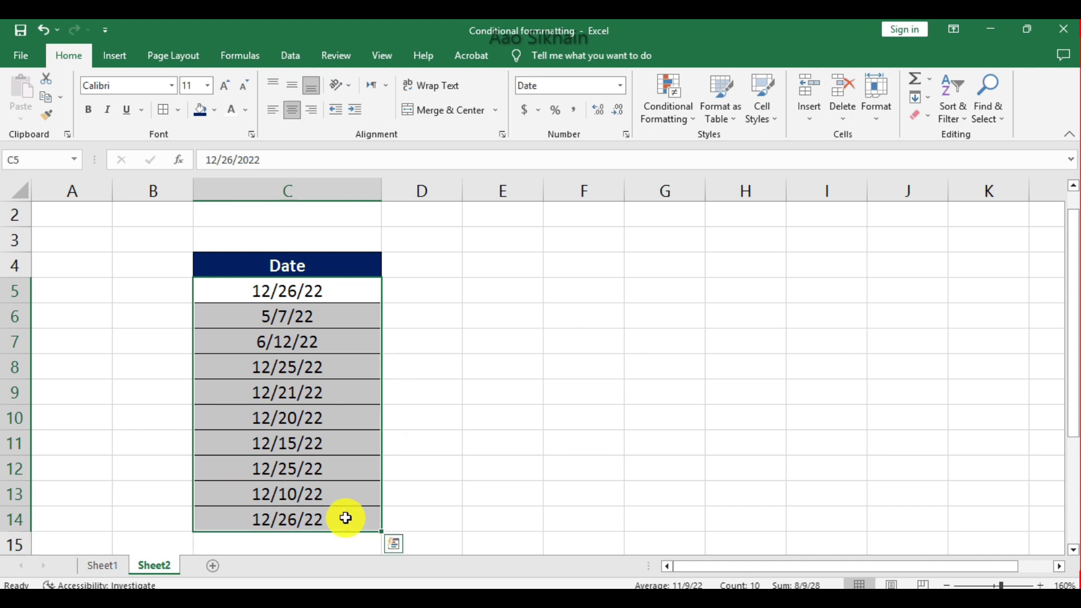
left_click(627, 135)
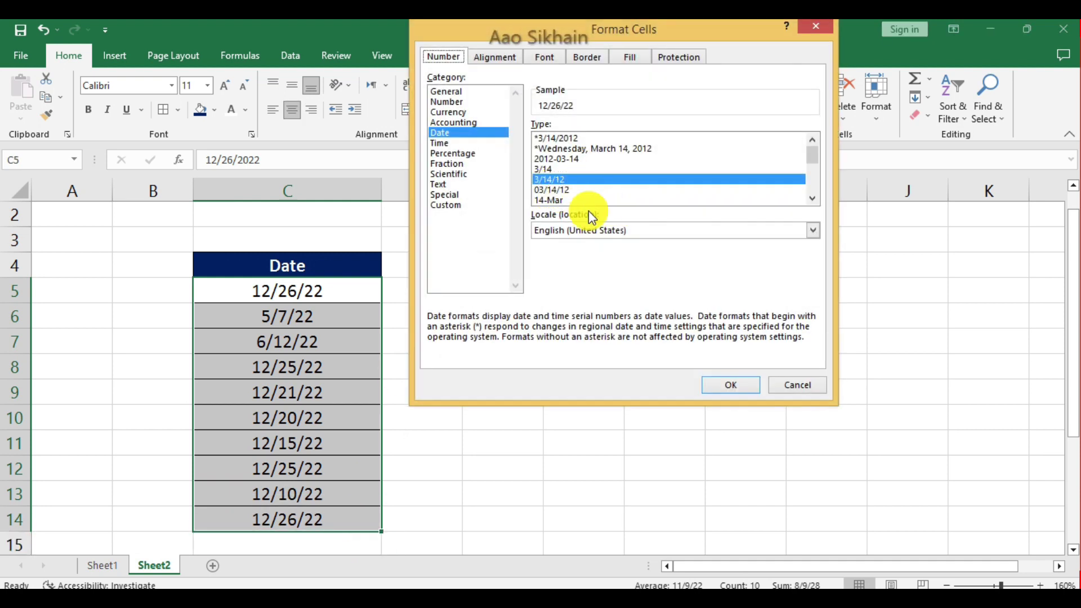
left_click(813, 198)
left_click(813, 199)
left_click(812, 198)
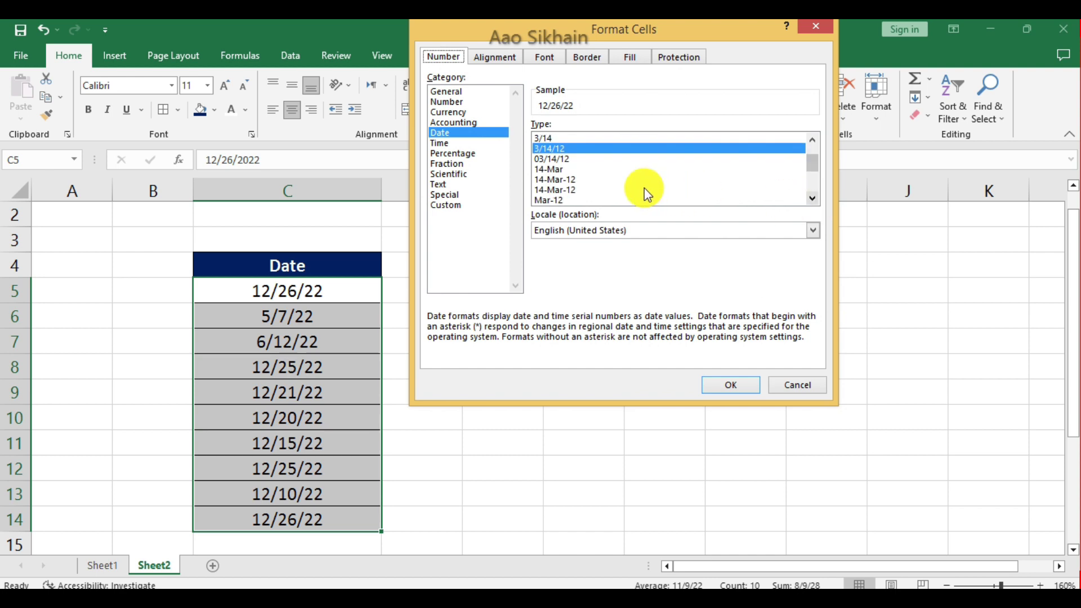
left_click(571, 181)
left_click(730, 385)
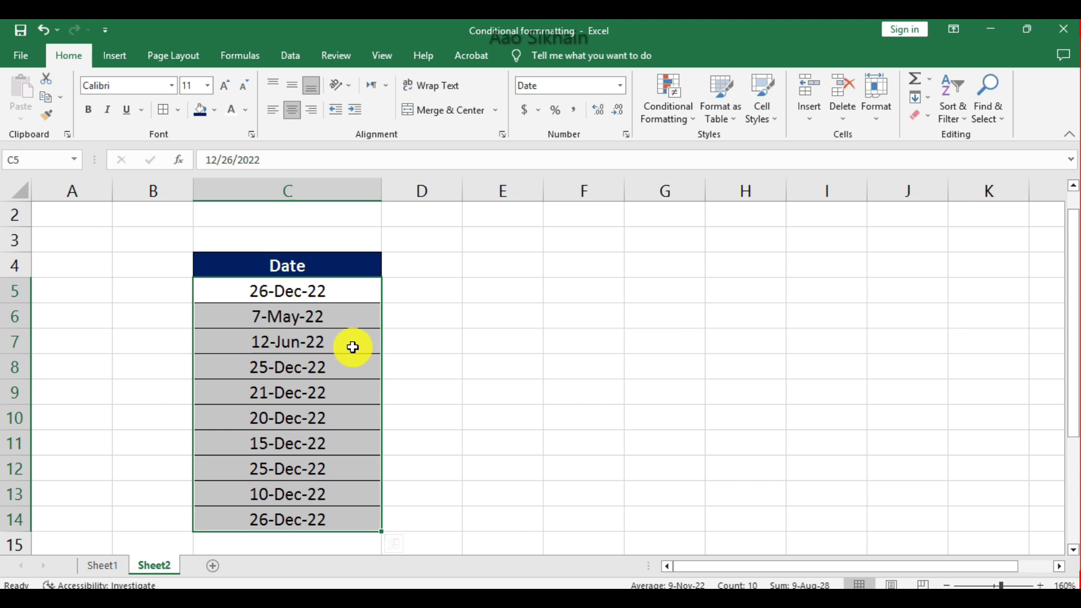
- Start an A Date Occurring highlight rule on the dates in C5:C14 and set its period to Today
left_click(685, 117)
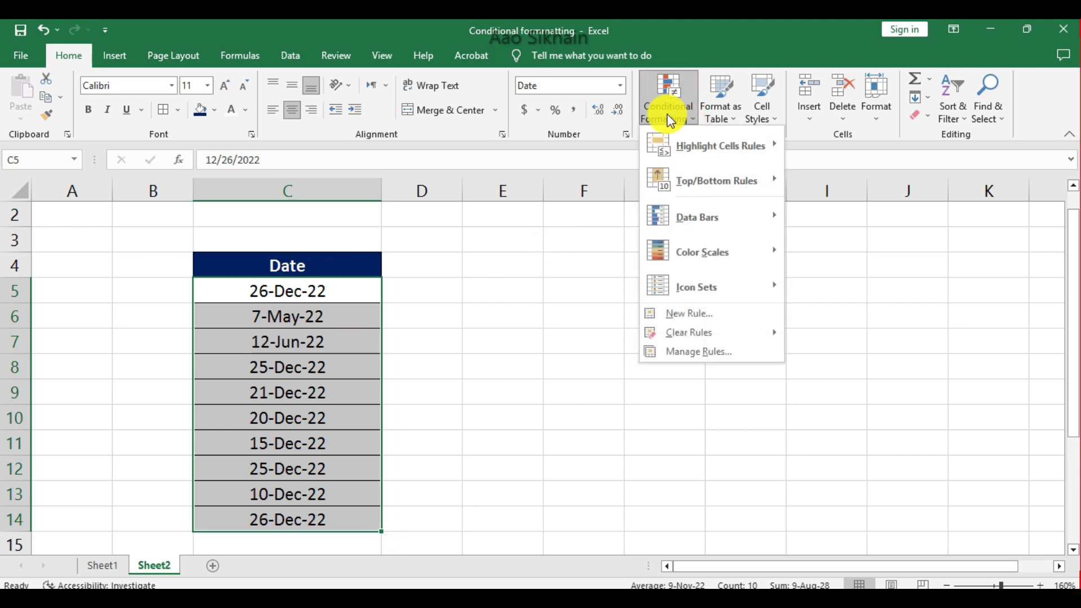
mouse_move(684, 151)
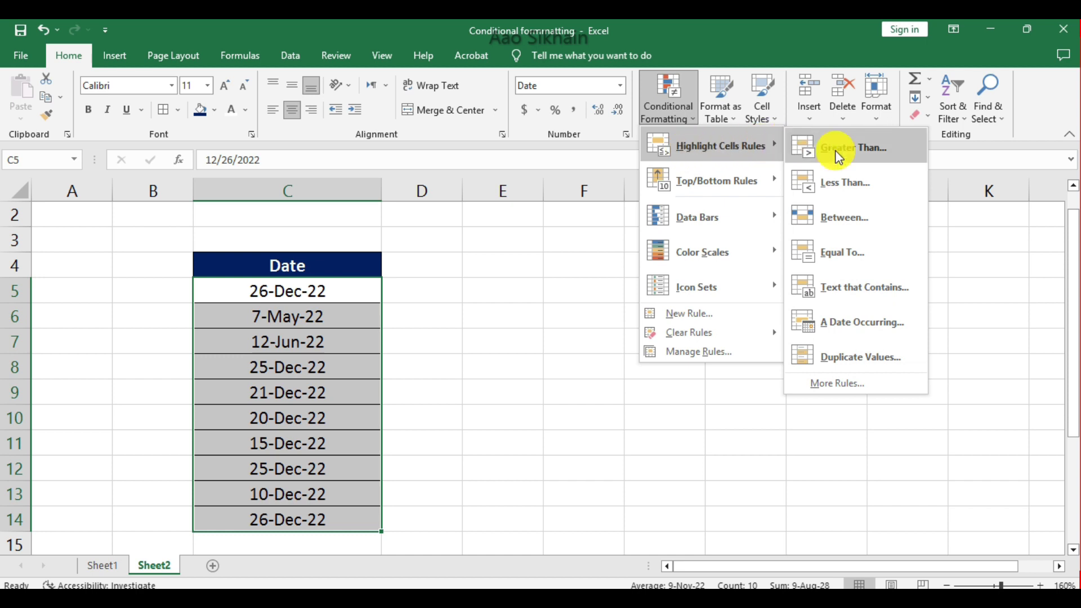
left_click(870, 324)
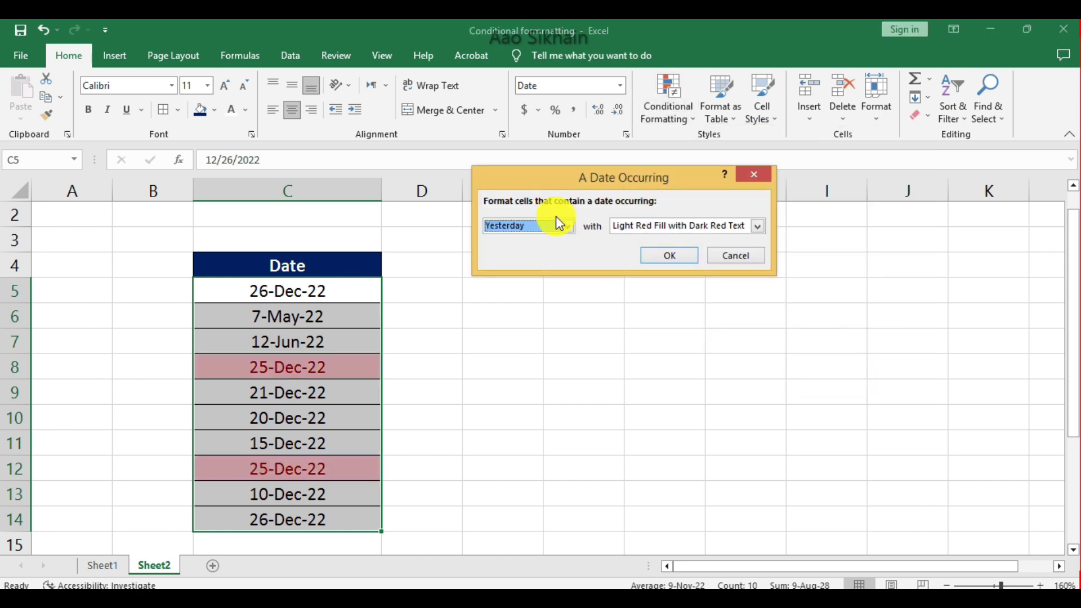
left_click(567, 225)
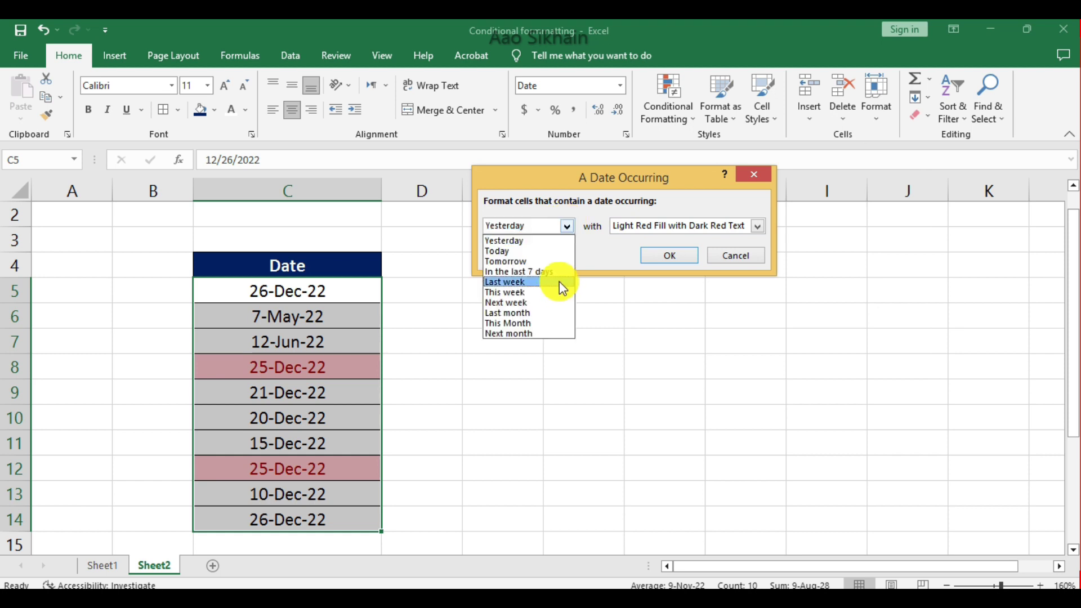
left_click(542, 251)
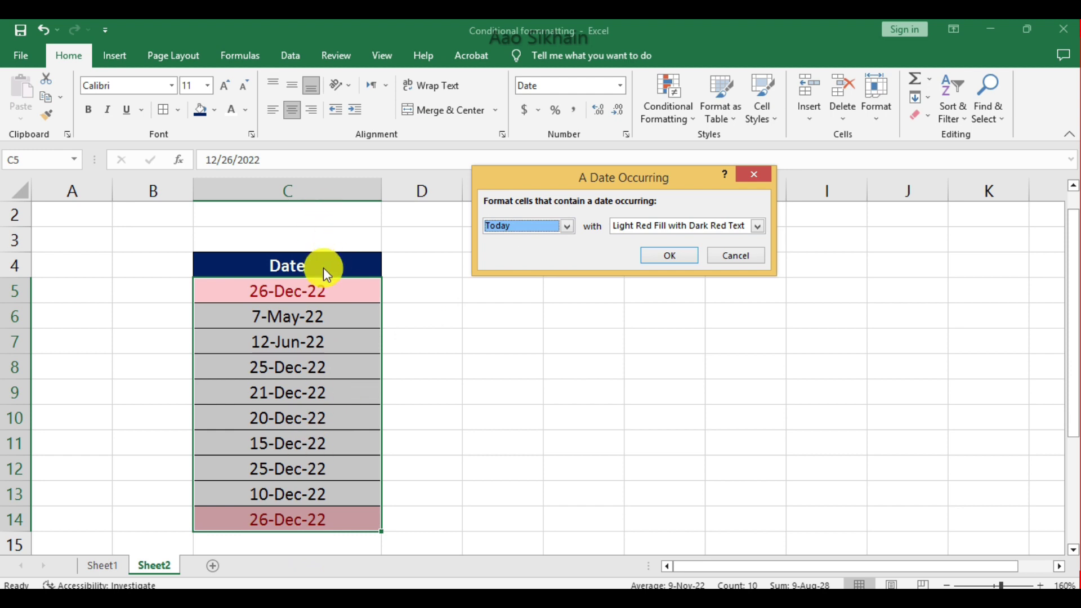
- Try the Tomorrow and Yesterday periods for the date rule and apply it with This week and Light Red Fill with Dark Red Text
left_click(568, 227)
left_click(544, 263)
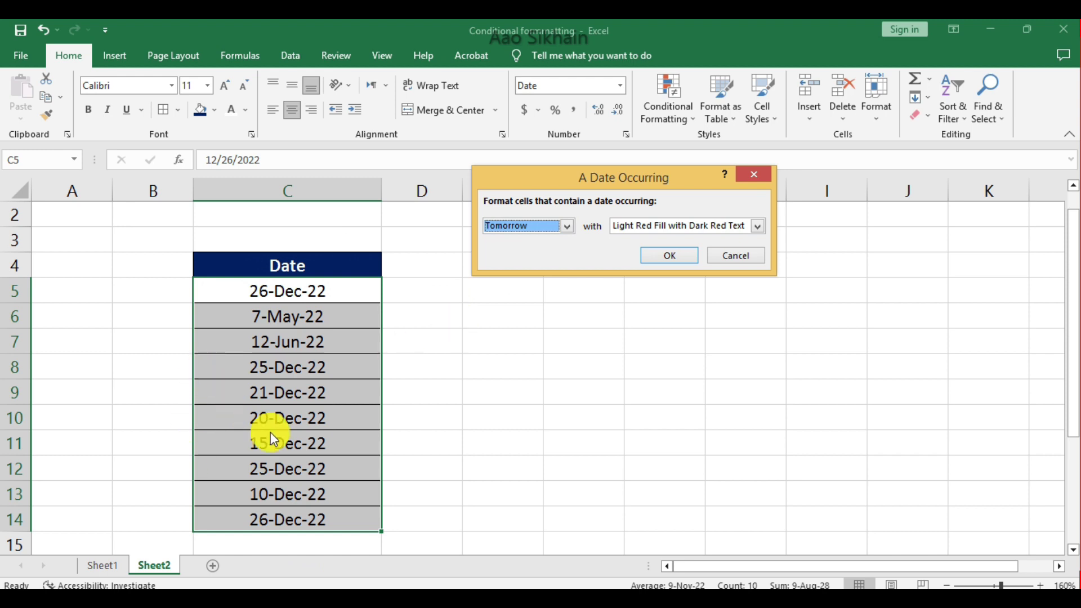
left_click(568, 227)
left_click(552, 241)
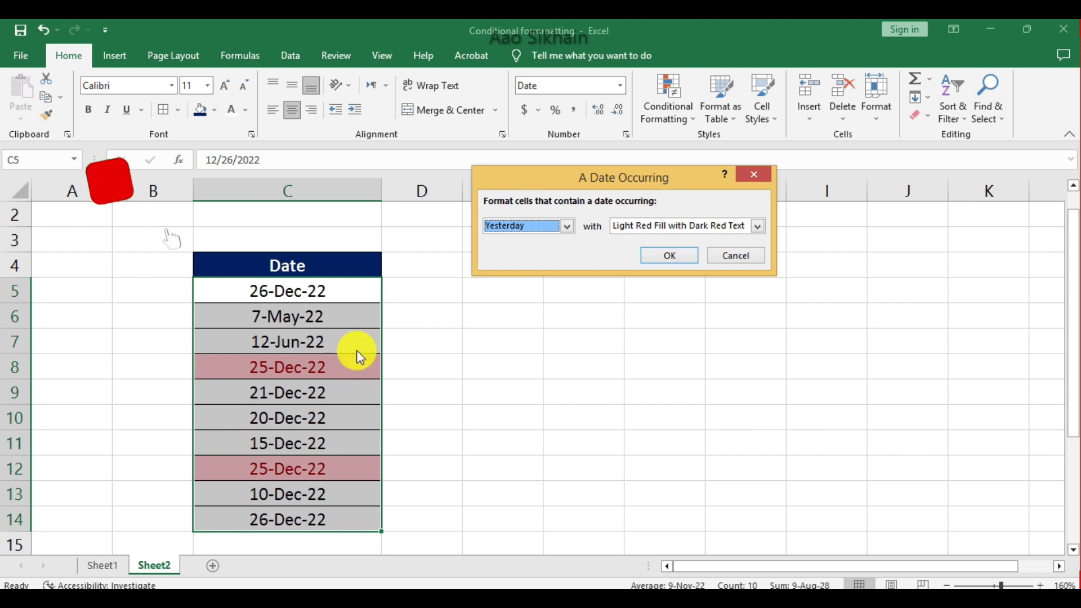
left_click(567, 227)
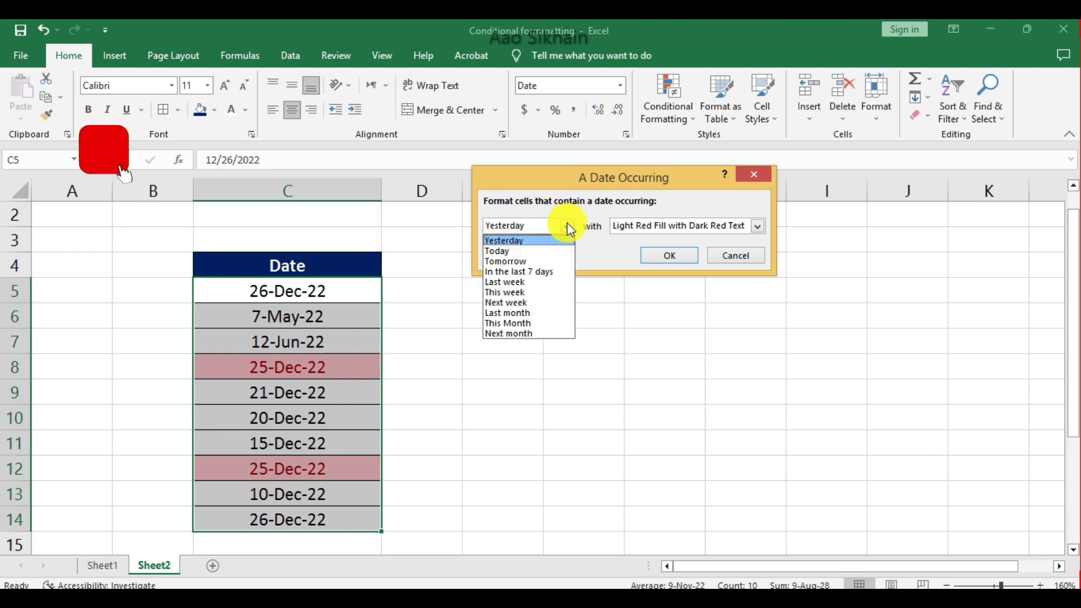
left_click(553, 293)
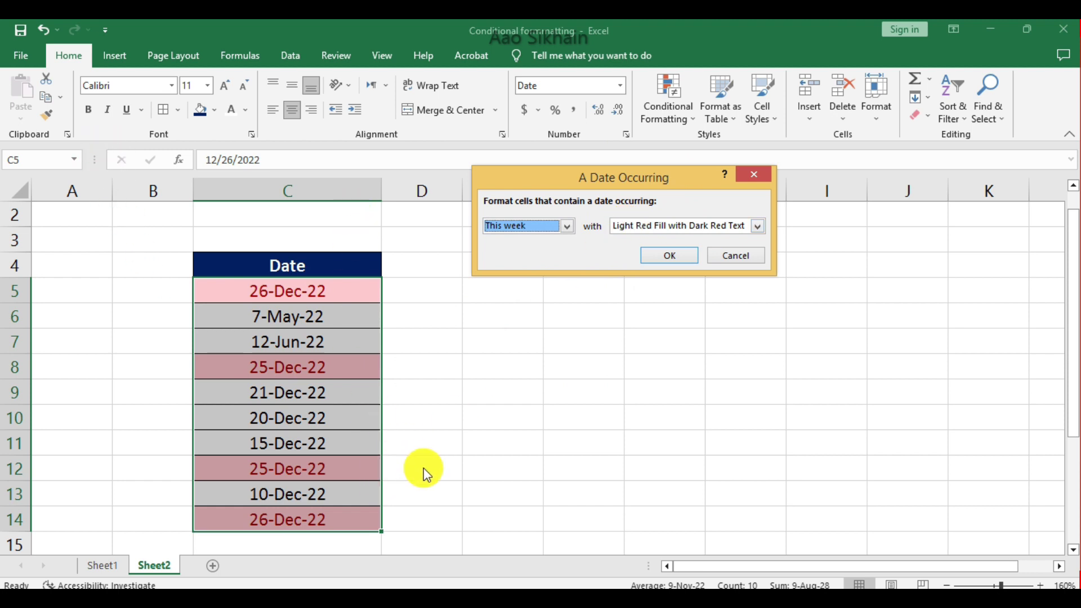
left_click(668, 255)
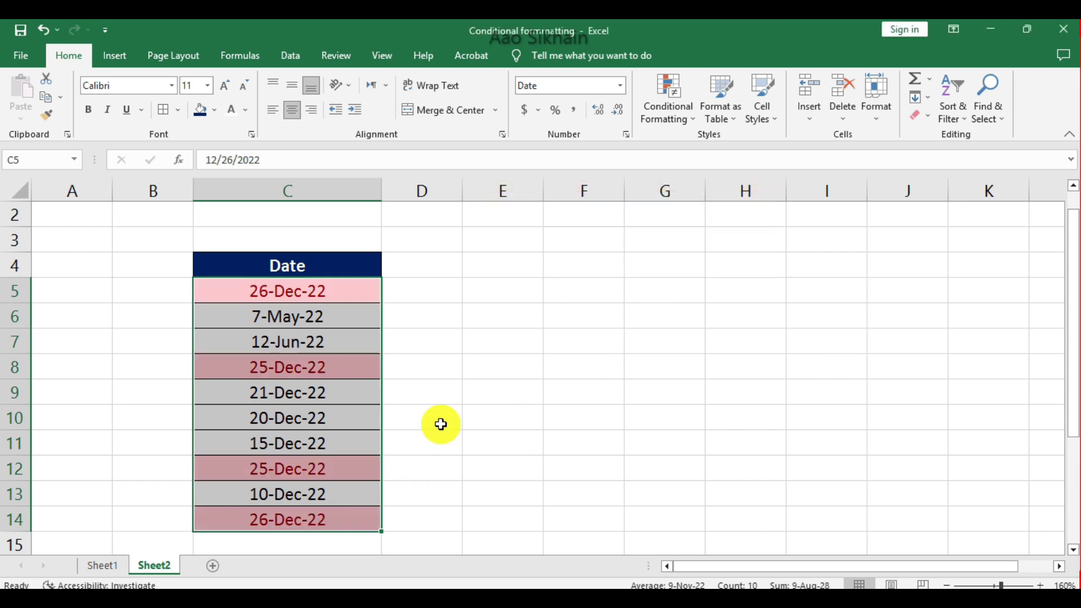
- Clear the conditional formatting rules from the selected dates in C5:C14
left_click(660, 112)
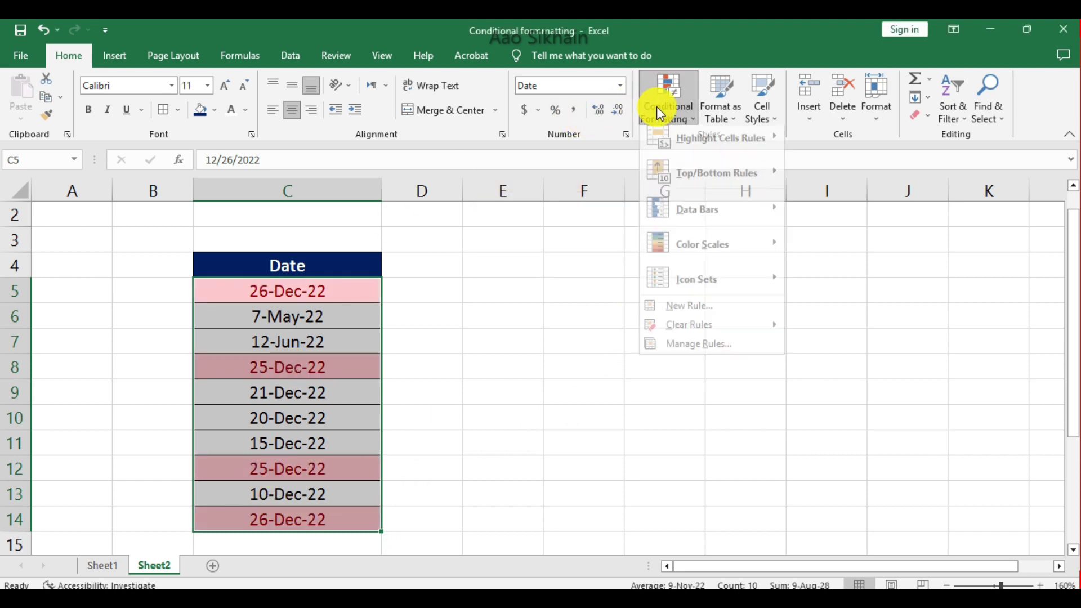
mouse_move(720, 333)
left_click(850, 334)
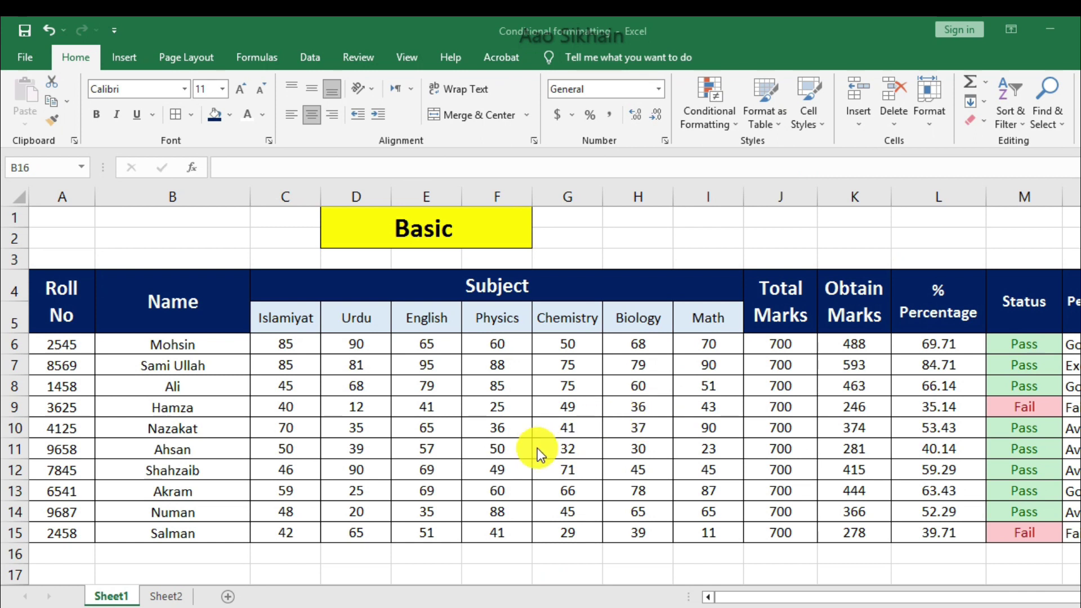
left_click(707, 118)
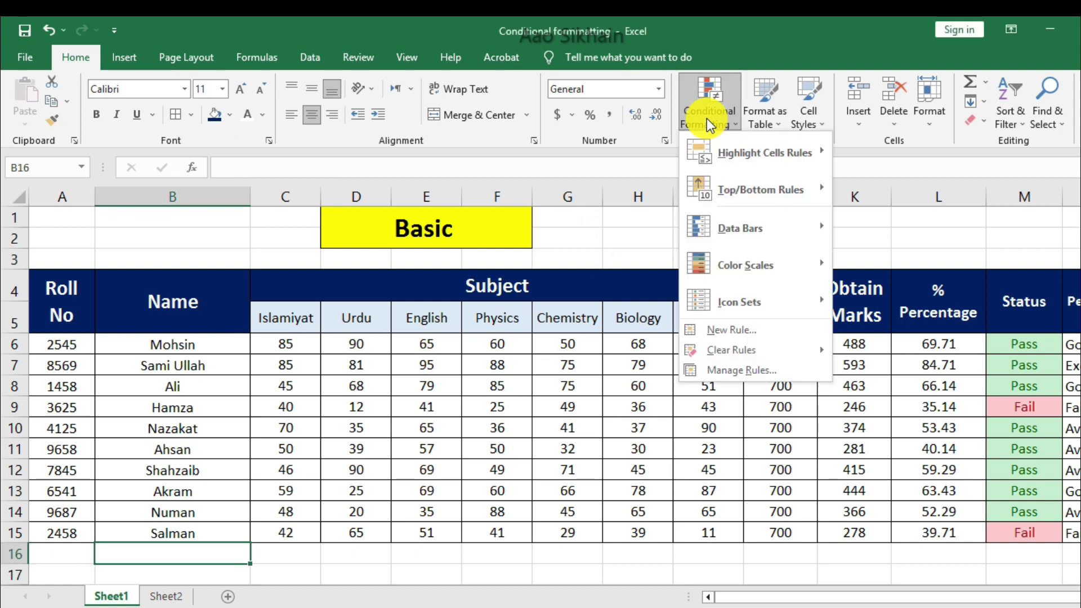
mouse_move(800, 152)
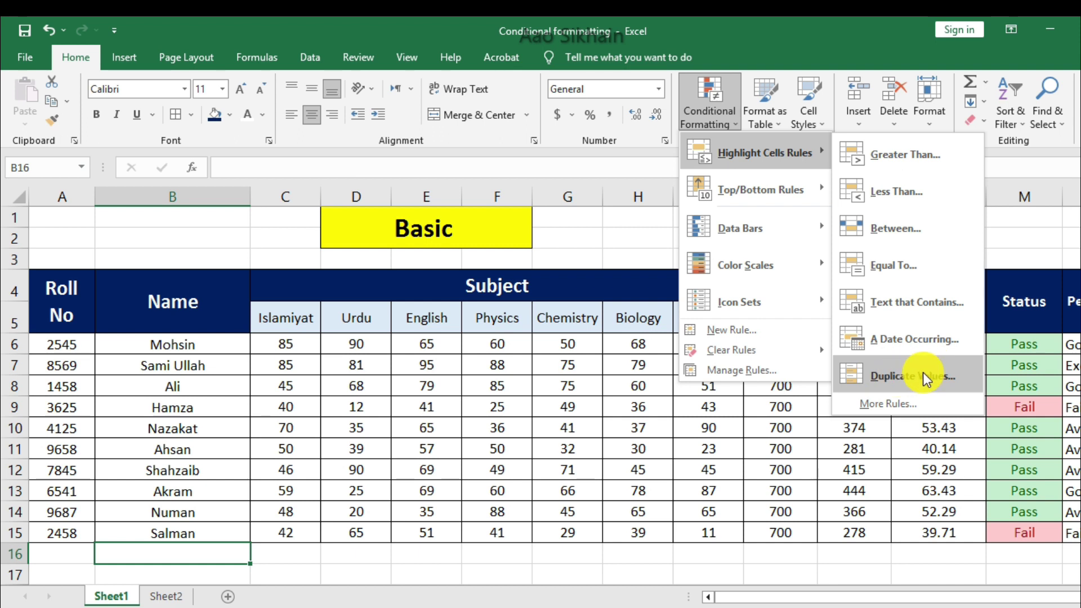
left_click(740, 417)
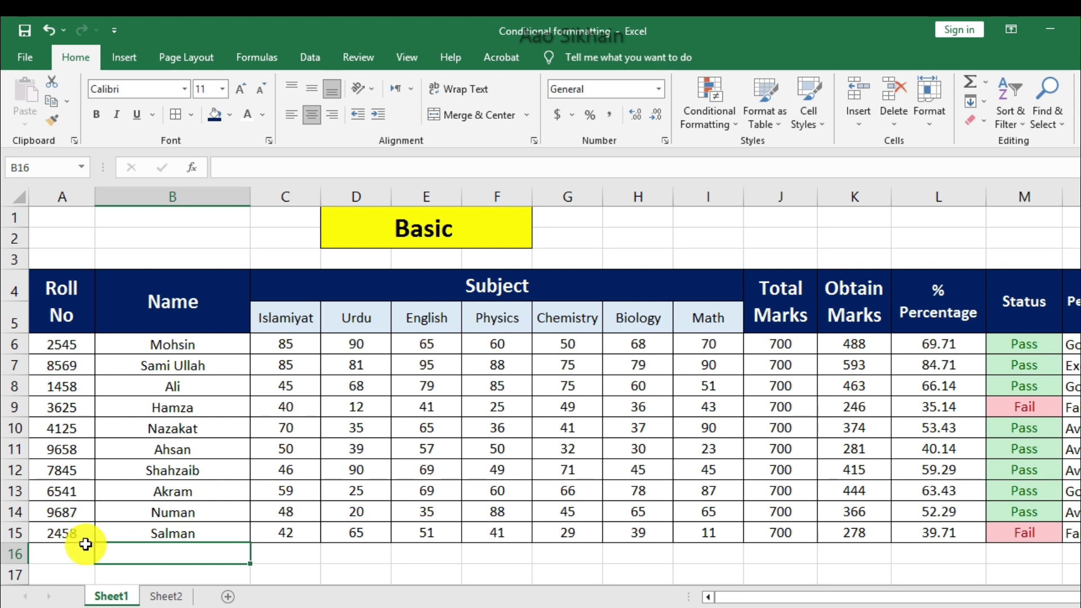
- Highlight duplicate roll numbers in A6:A16 on Sheet1 with Light Red Fill with Dark Red Text
left_click(40, 554)
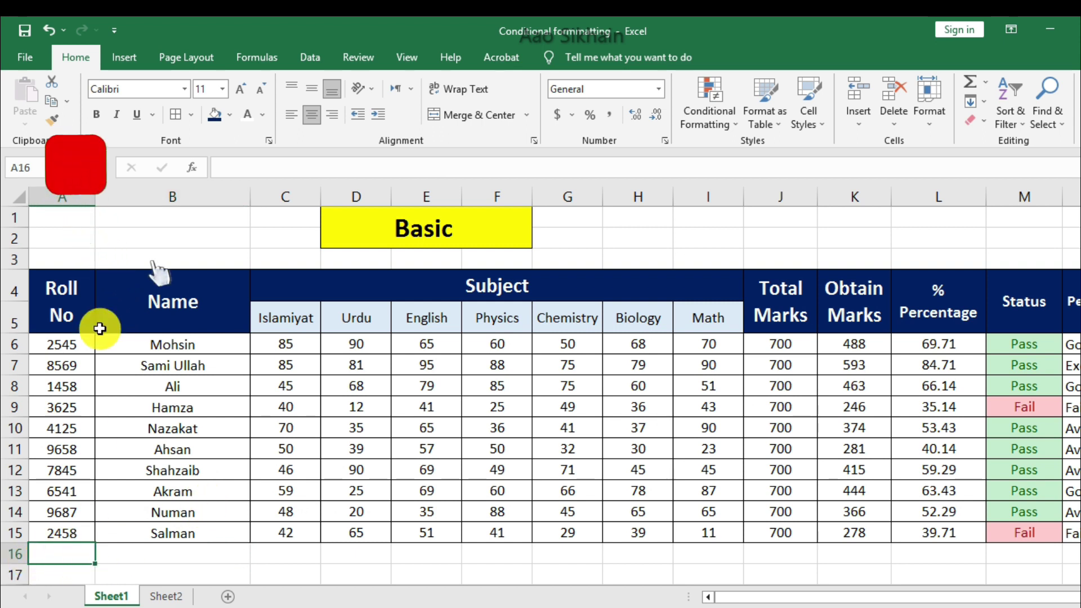
left_click_drag(65, 348, 65, 556)
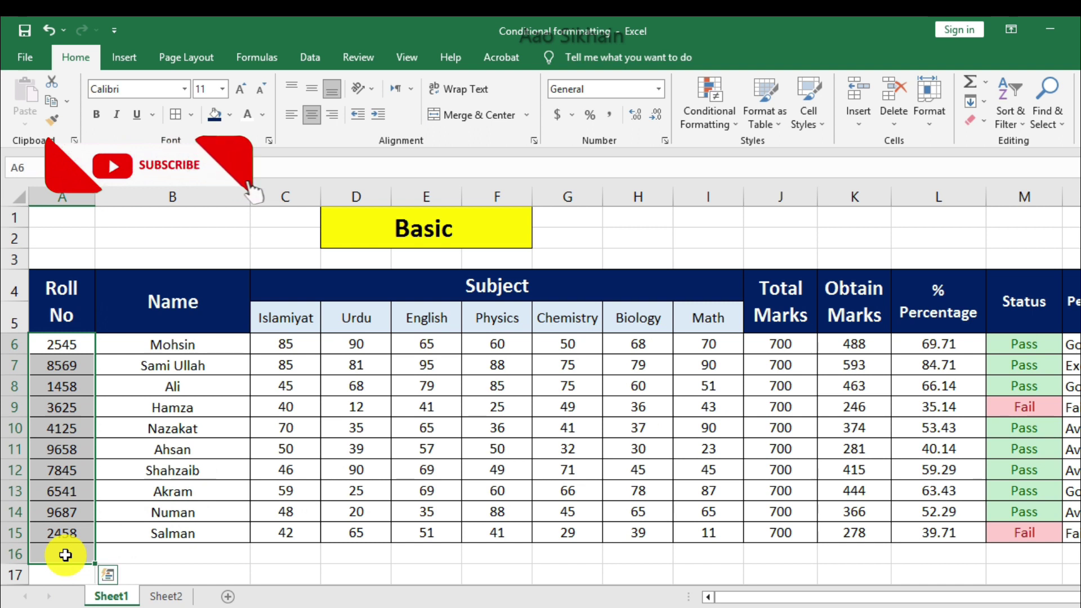
left_click(723, 125)
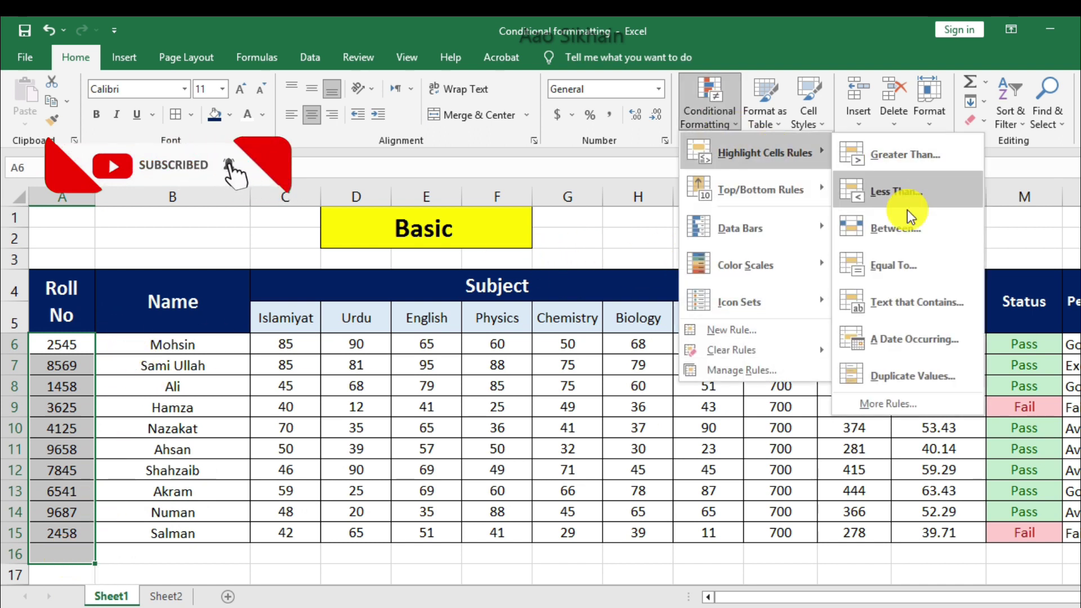
left_click(928, 374)
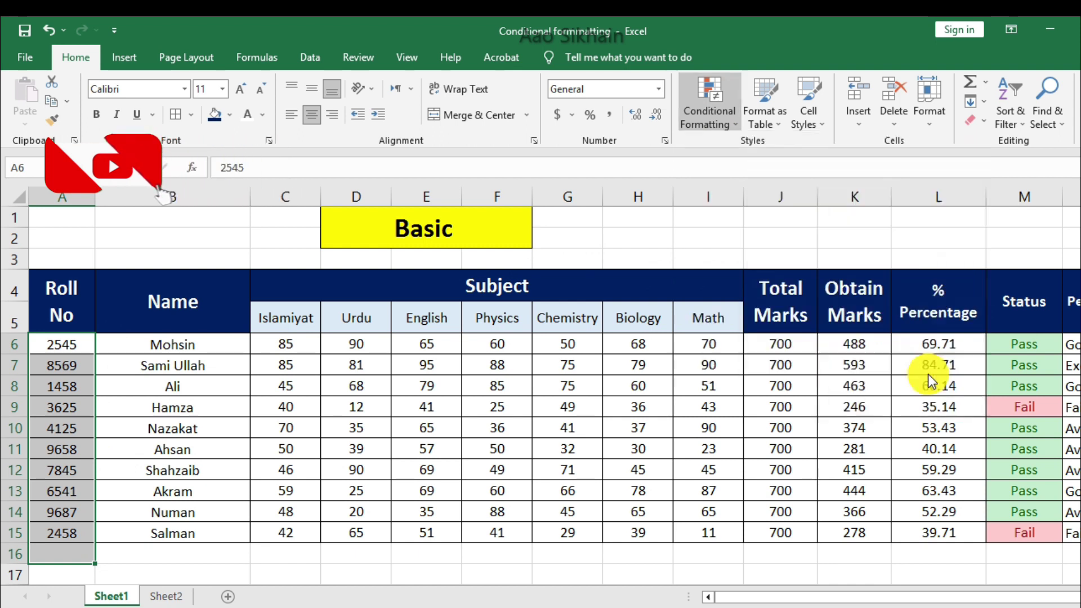
left_click(802, 239)
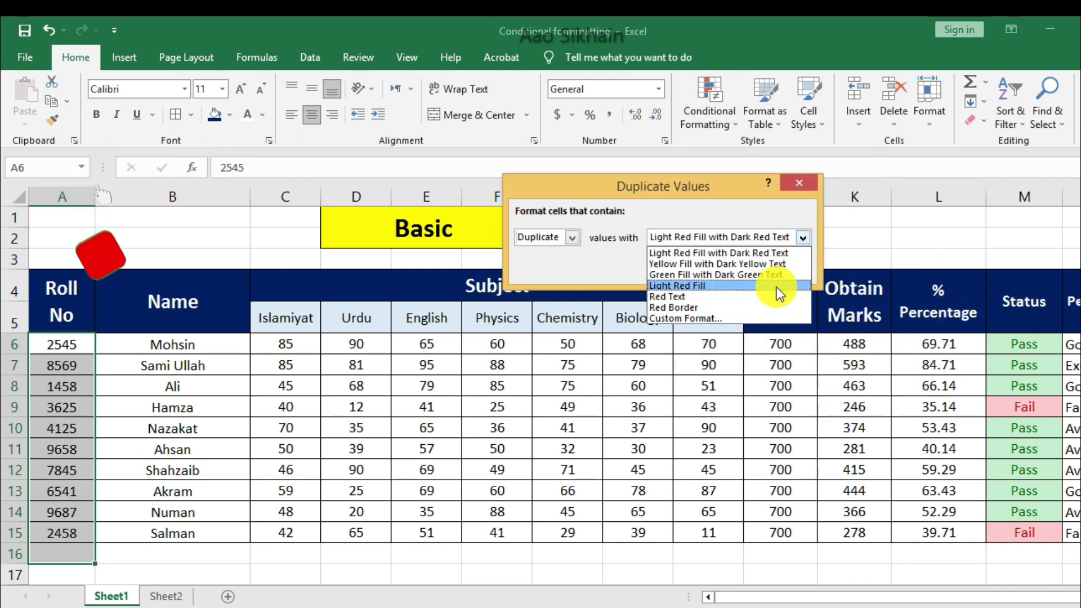
left_click(732, 204)
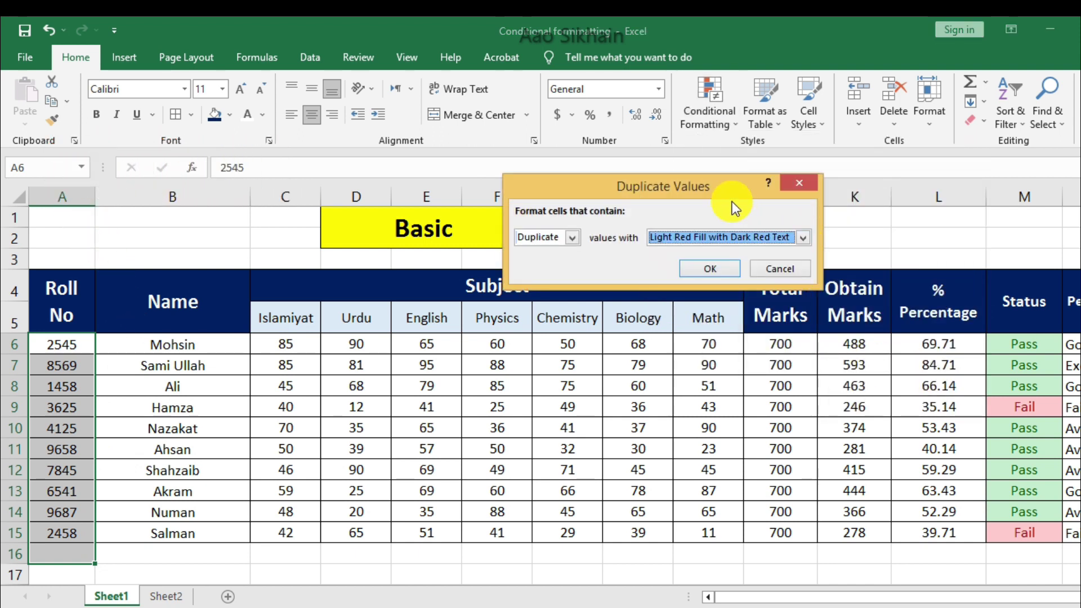
left_click(710, 269)
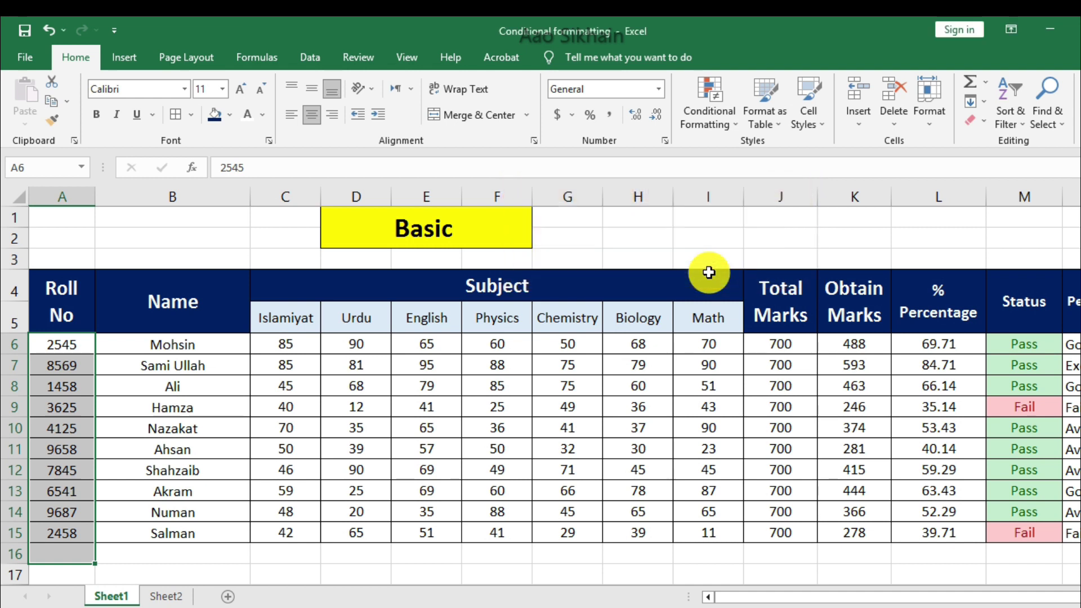
- Enter the roll number from A6 again in A16 to test the duplicate highlighting
left_click(65, 547)
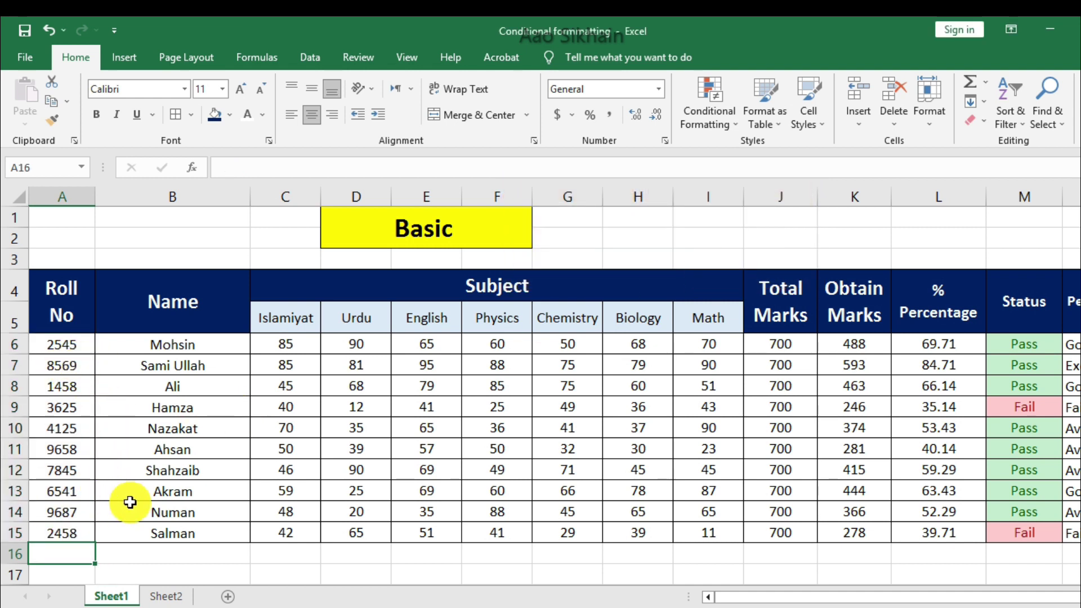
type("2545")
key("Return")
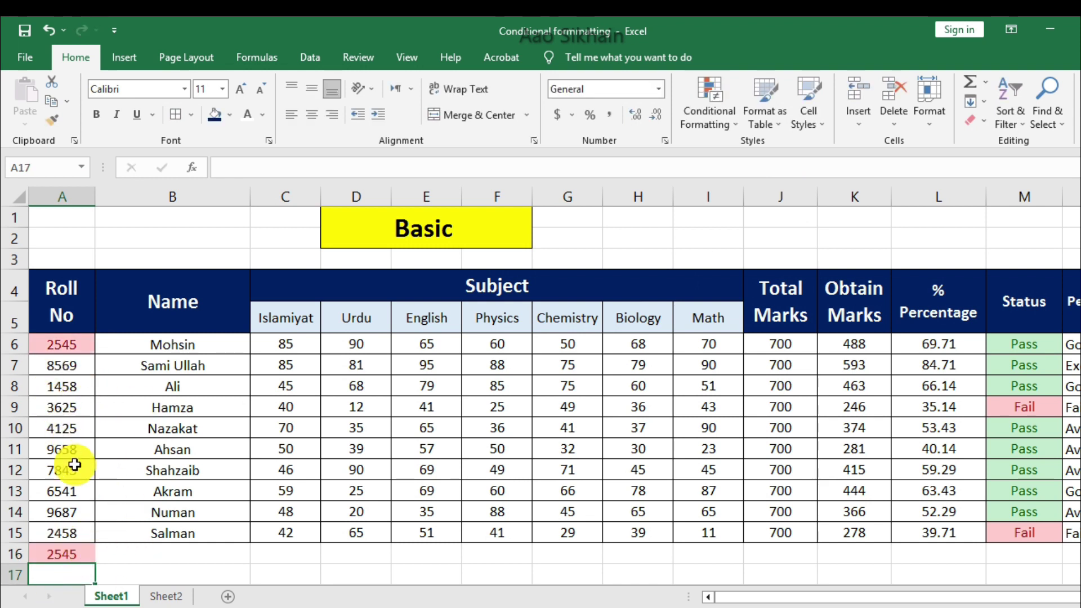
left_click(72, 553)
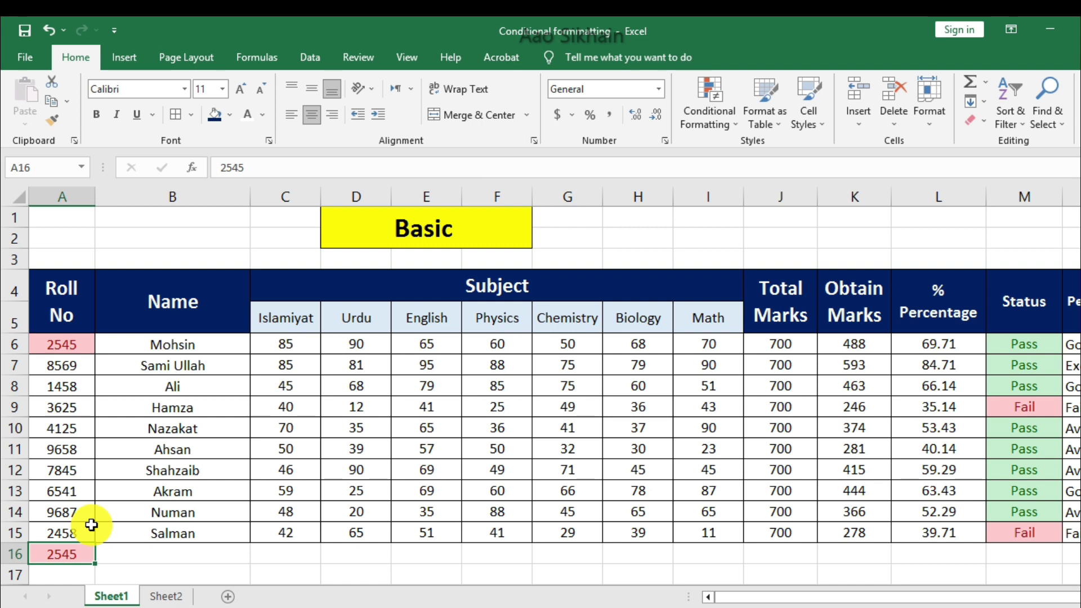
- Clear the conditional formatting rules from the roll numbers in A6:A16
left_click_drag(66, 344, 74, 552)
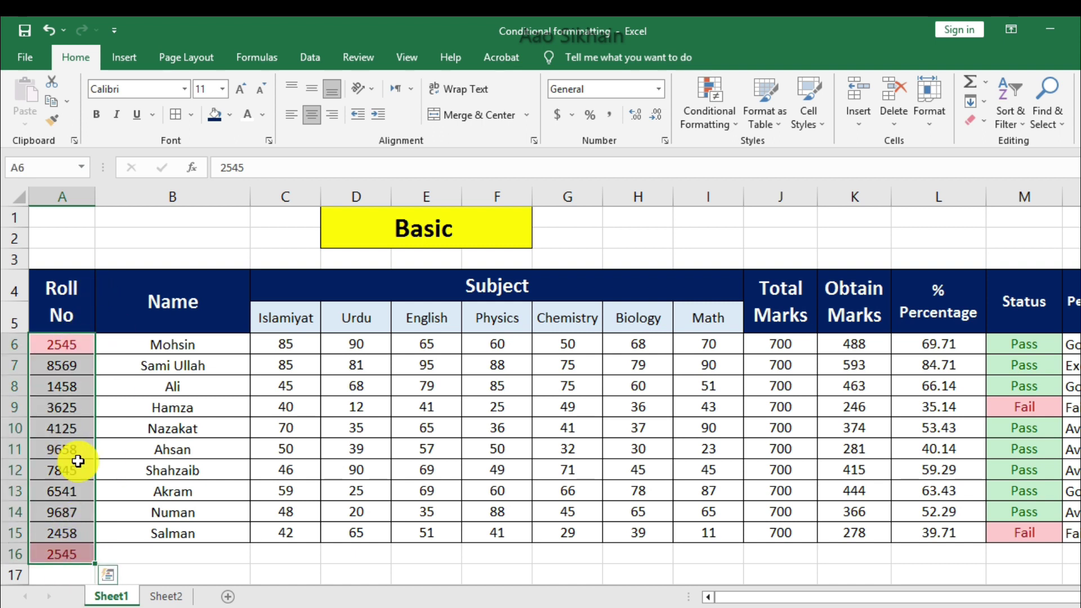
left_click(729, 117)
mouse_move(749, 352)
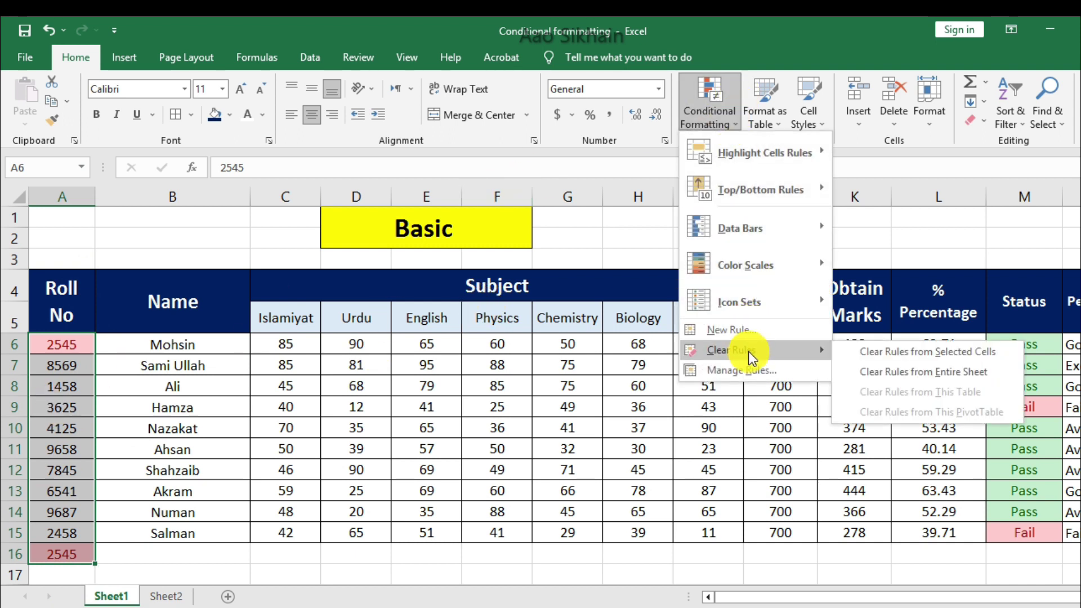
left_click(870, 349)
left_click(726, 391)
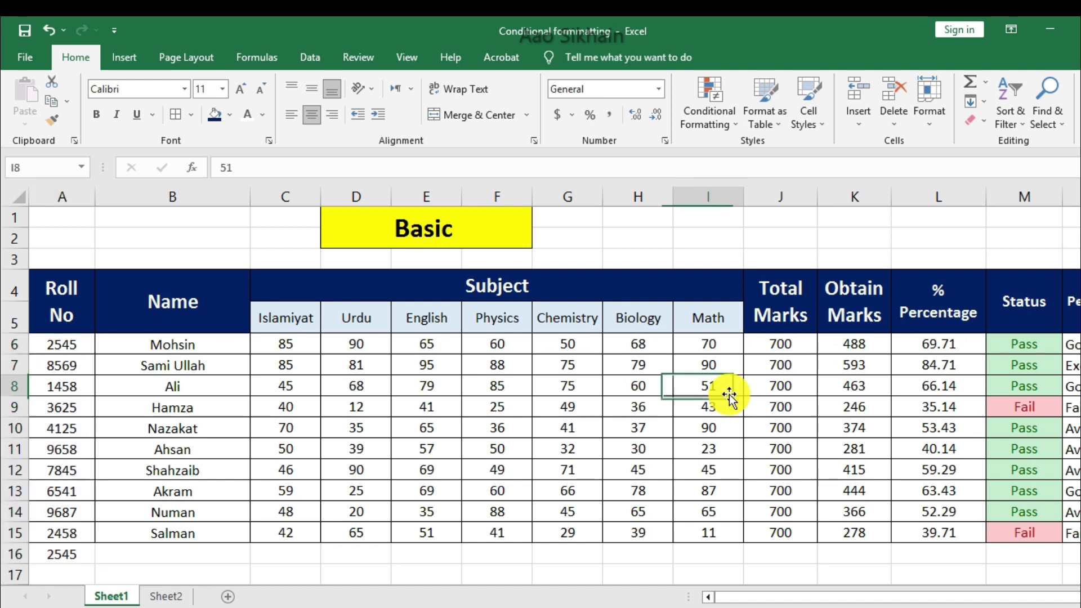
left_click(724, 117)
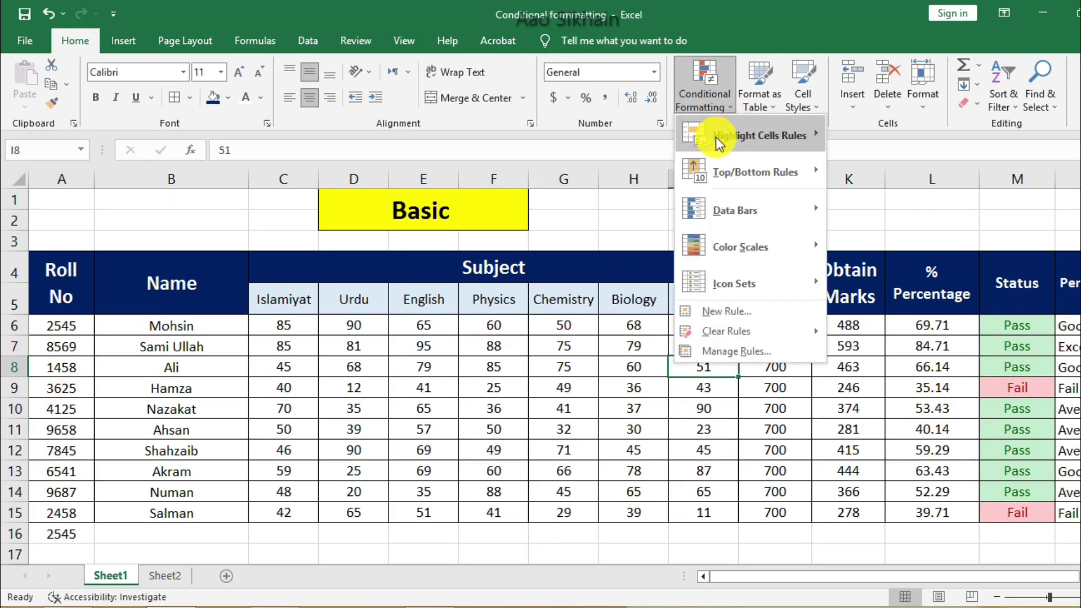
mouse_move(715, 137)
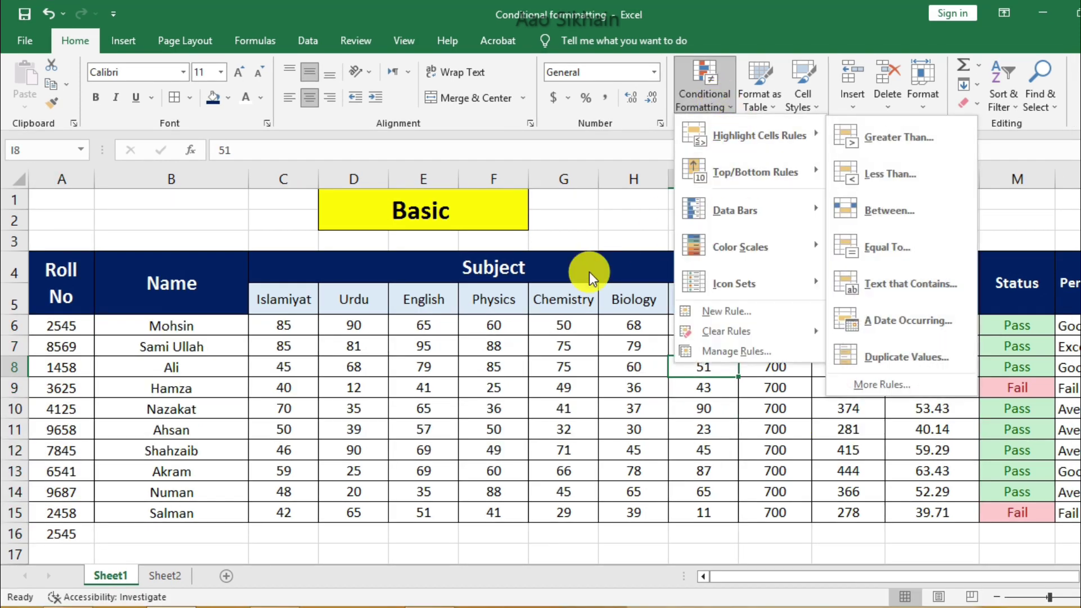
left_click(586, 271)
- Start a Top 10 Items conditional formatting rule on the subject marks in C6:I15
left_click(299, 327)
left_click_drag(299, 327, 727, 514)
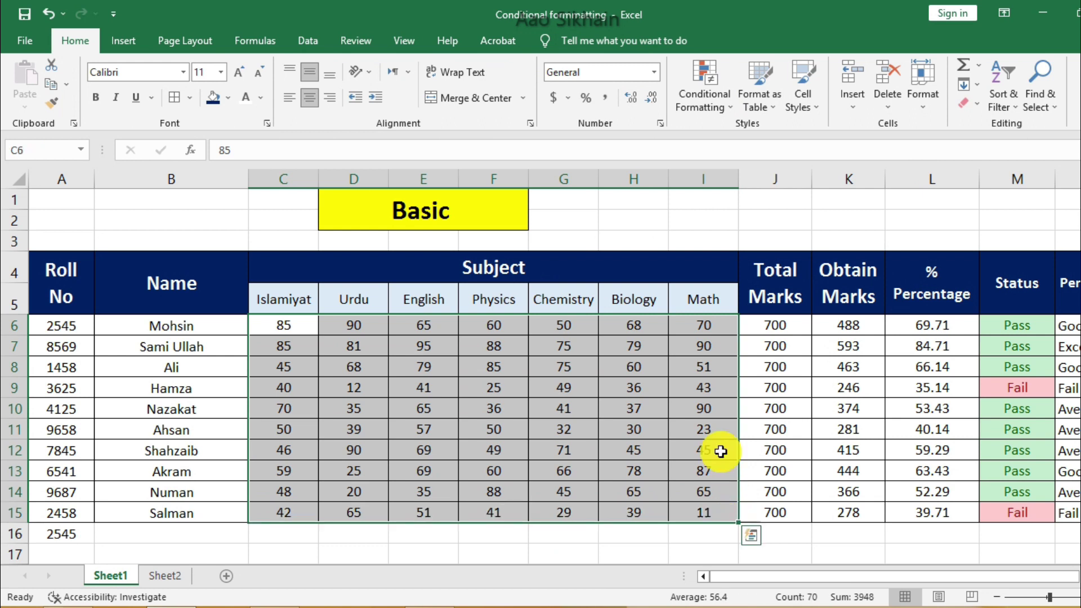
left_click(724, 107)
mouse_move(720, 178)
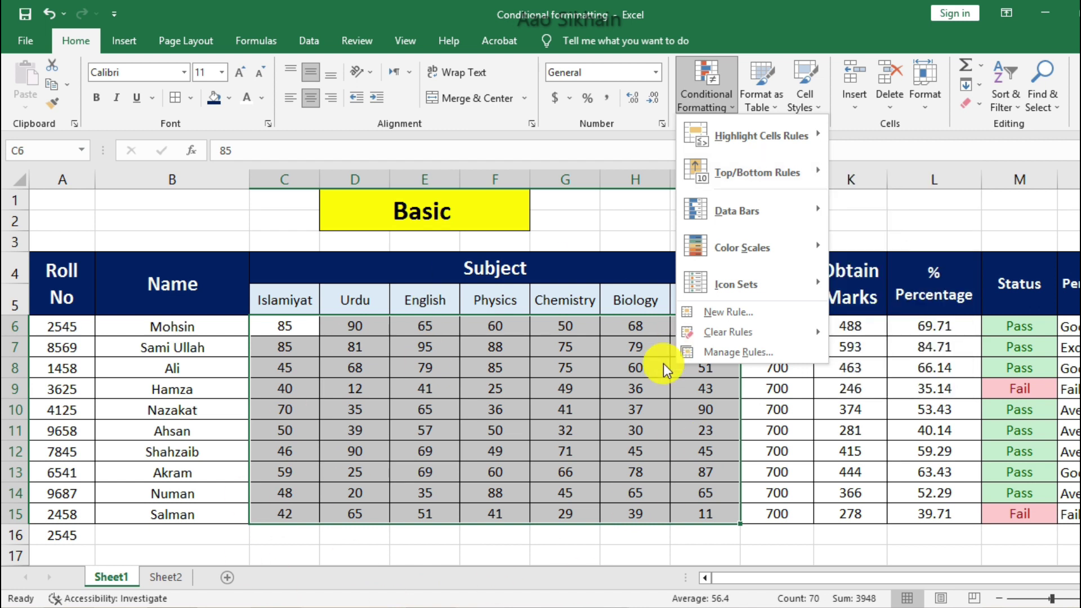
mouse_move(771, 187)
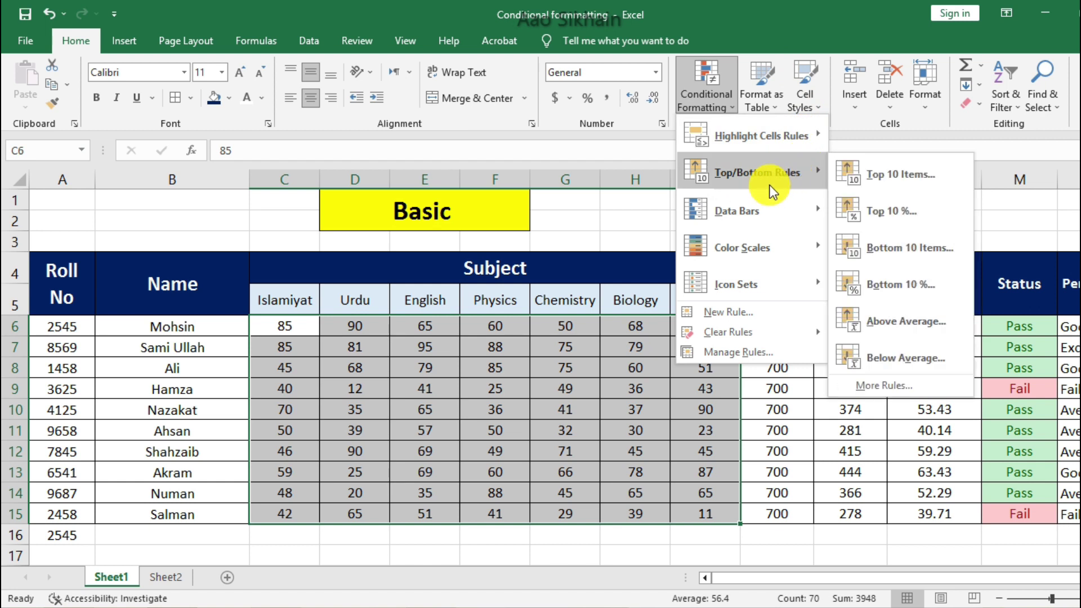
left_click(882, 178)
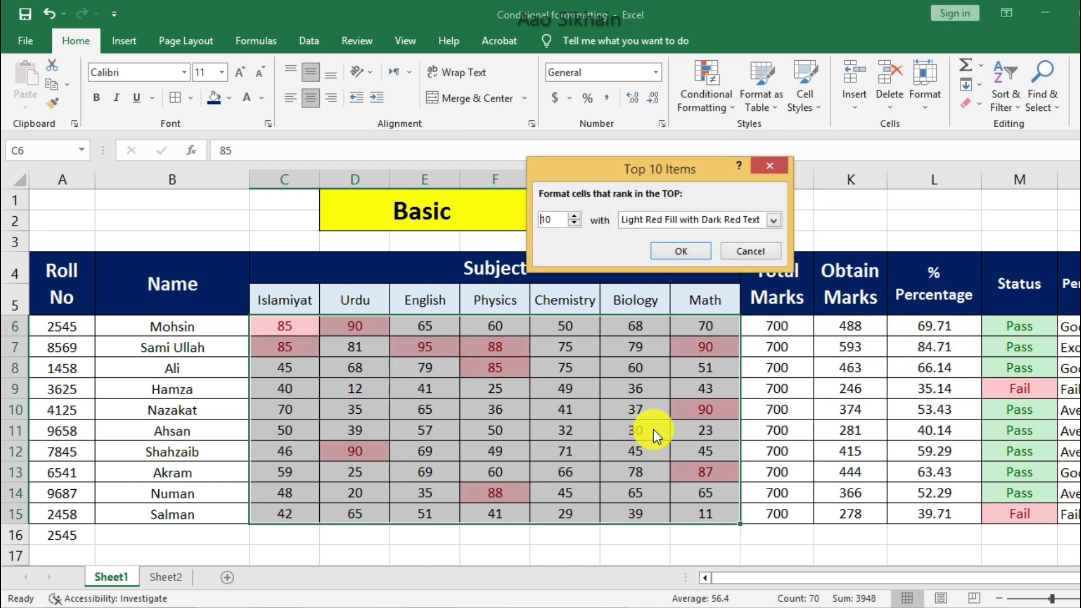
- Set the top-items count to 5 and apply the rule with Light Red Fill with Dark Red Text
left_click(575, 216)
left_click(575, 223)
left_click(575, 223)
left_click(575, 223)
left_click(575, 223)
left_click(575, 223)
left_click(575, 223)
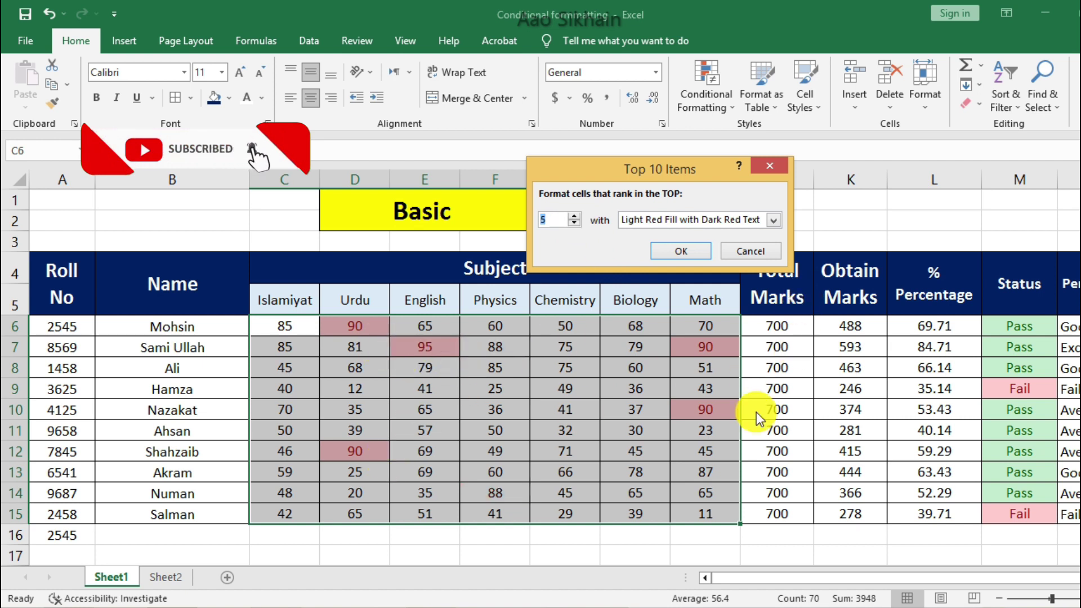
left_click(774, 221)
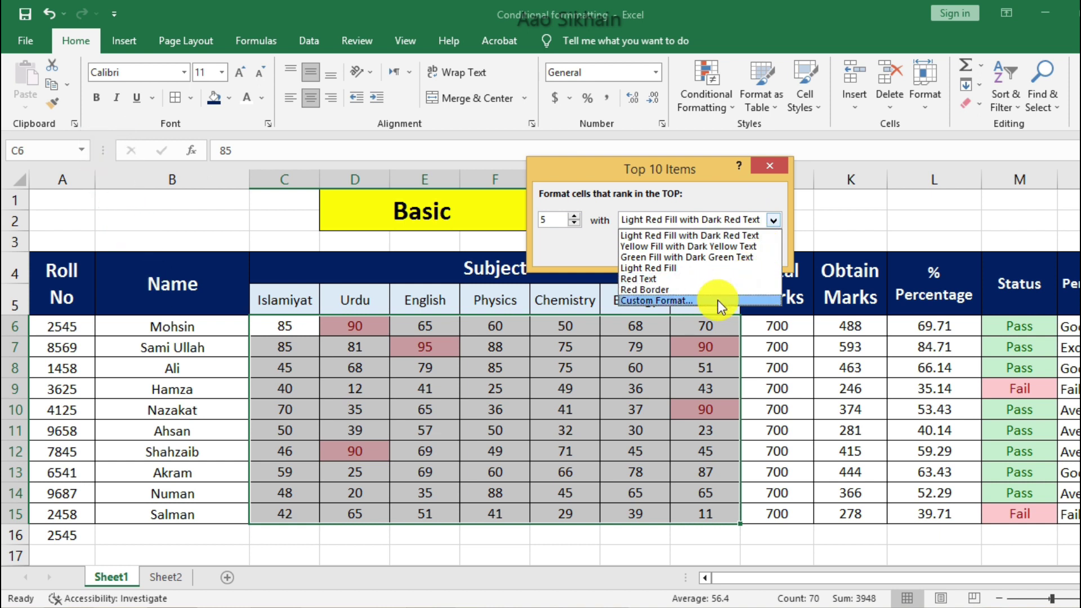
left_click(706, 198)
left_click(683, 251)
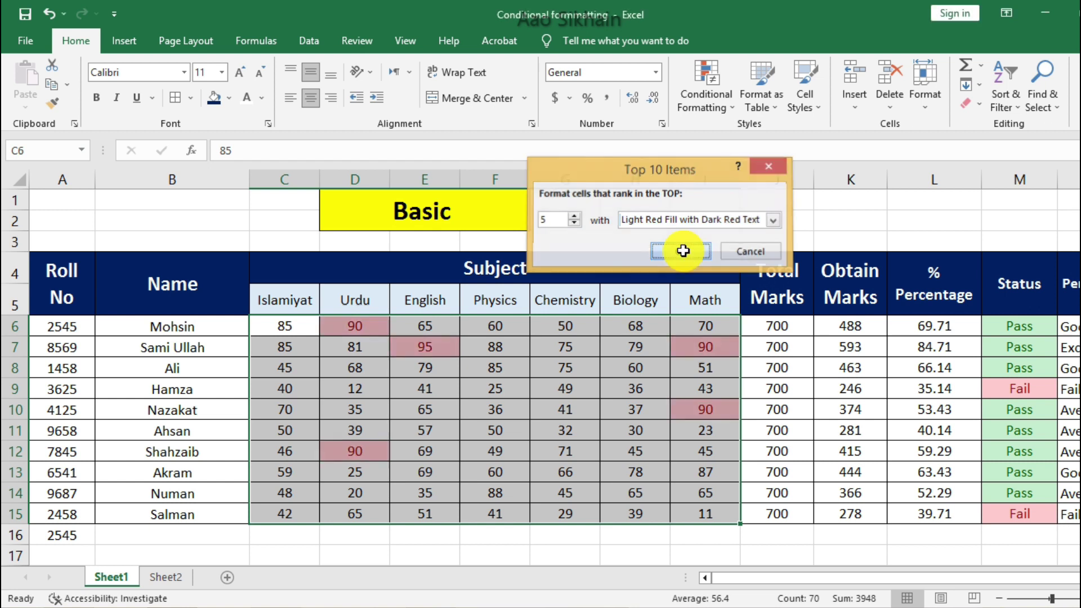
- Clear the conditional formatting rules from the subject marks in C6:I15
left_click(714, 103)
mouse_move(755, 333)
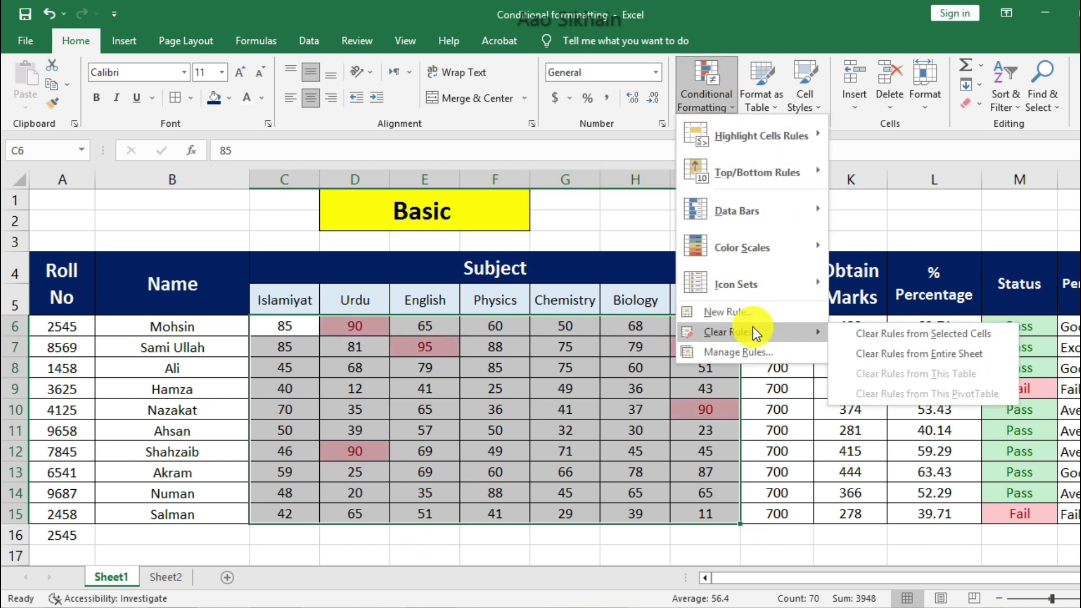
left_click(855, 333)
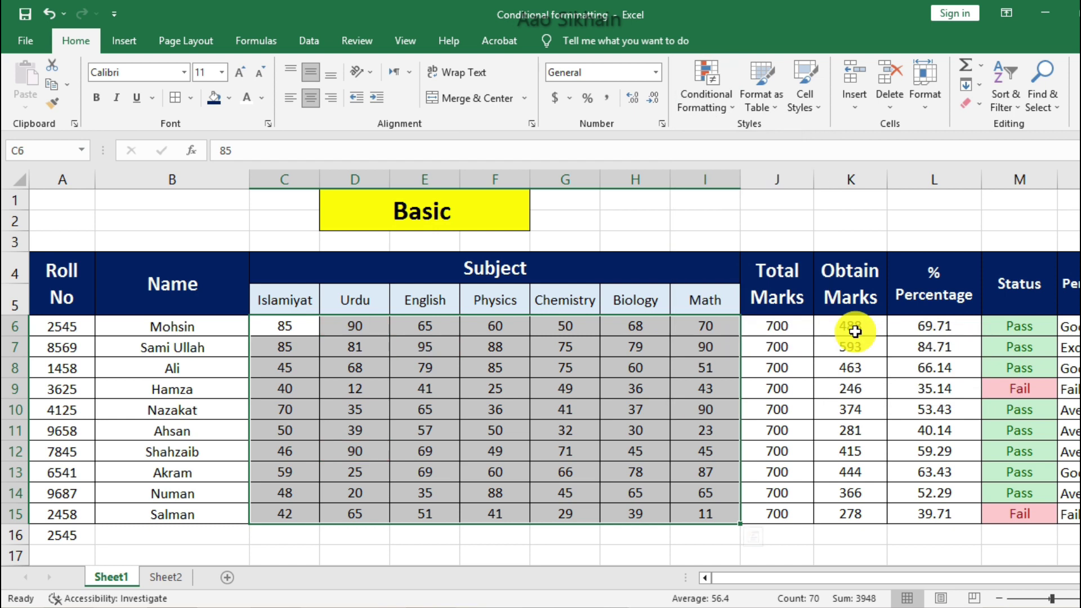
- Apply a Bottom 10 Items rule set to 5 items, with Light Red Fill with Dark Red Text, to the subject marks in C6:I15
left_click(714, 105)
mouse_move(757, 175)
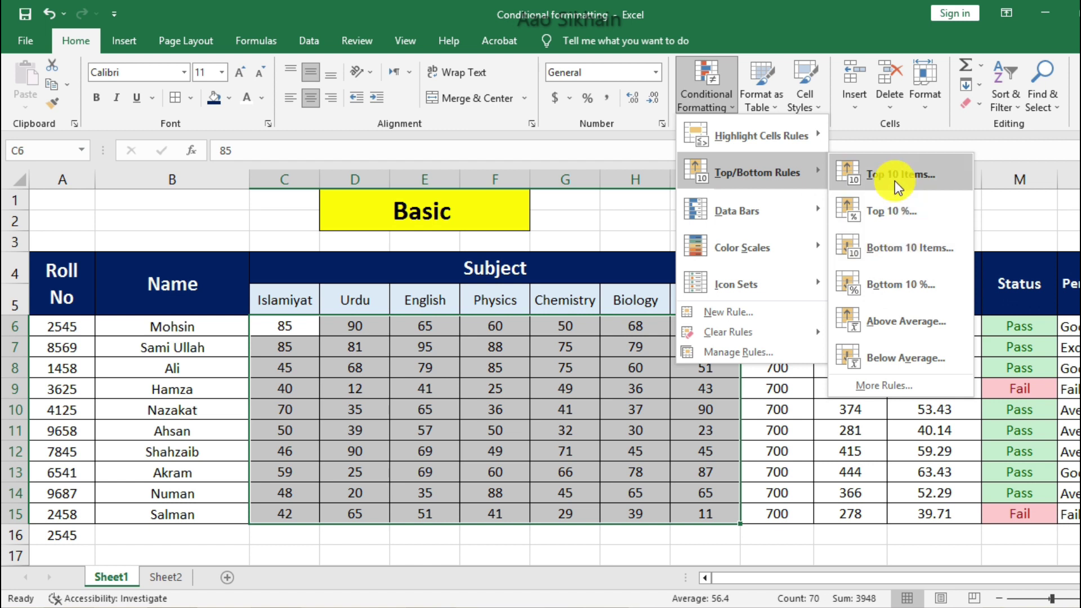
left_click(901, 249)
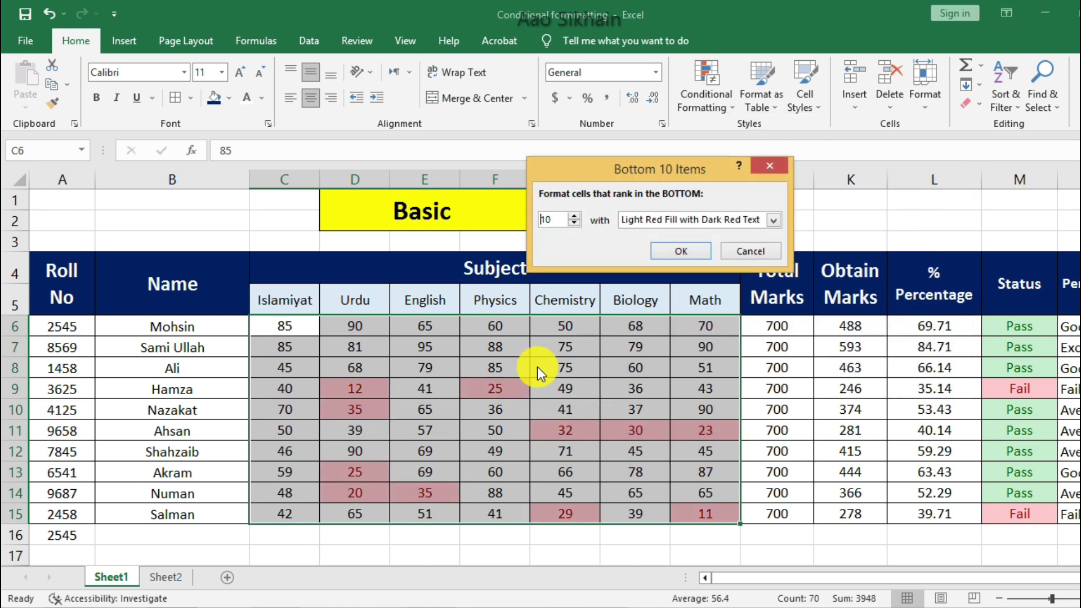
left_click(575, 223)
left_click(575, 223)
left_click(575, 223)
left_click(575, 223)
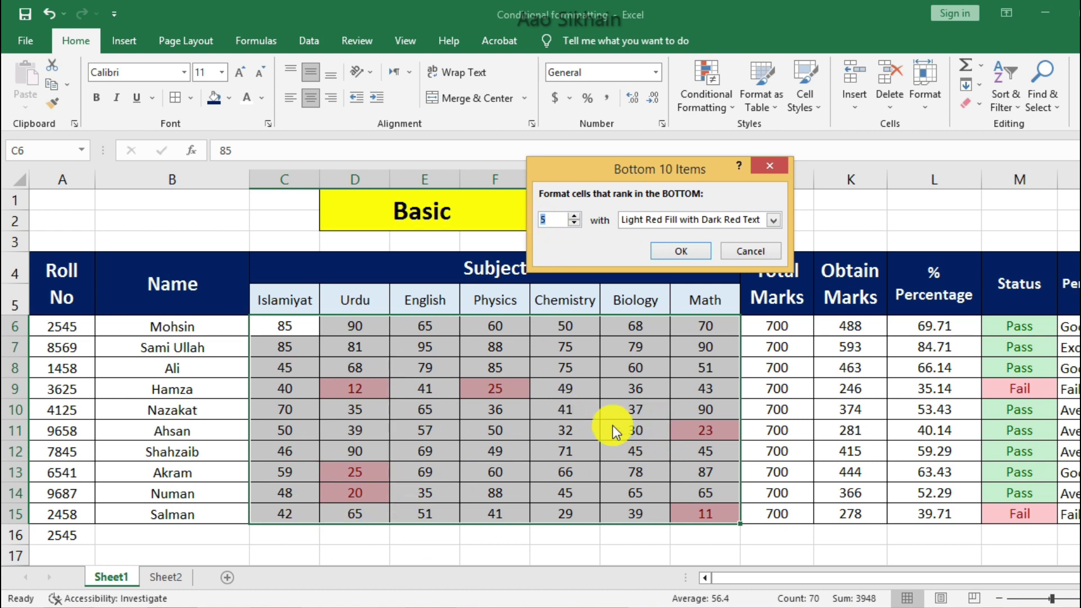
left_click(776, 221)
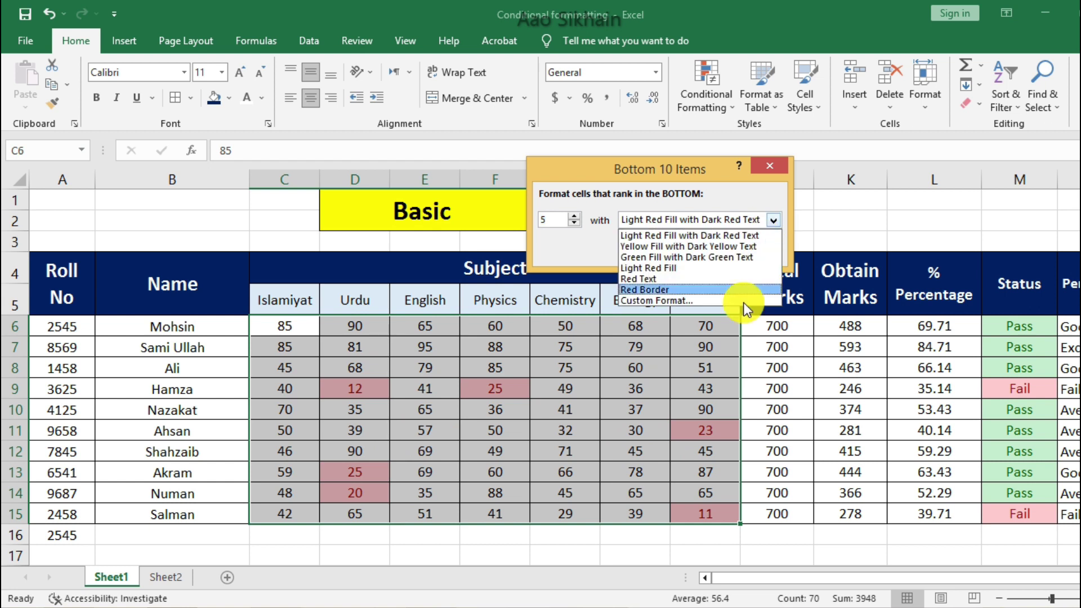
left_click(599, 254)
left_click(691, 252)
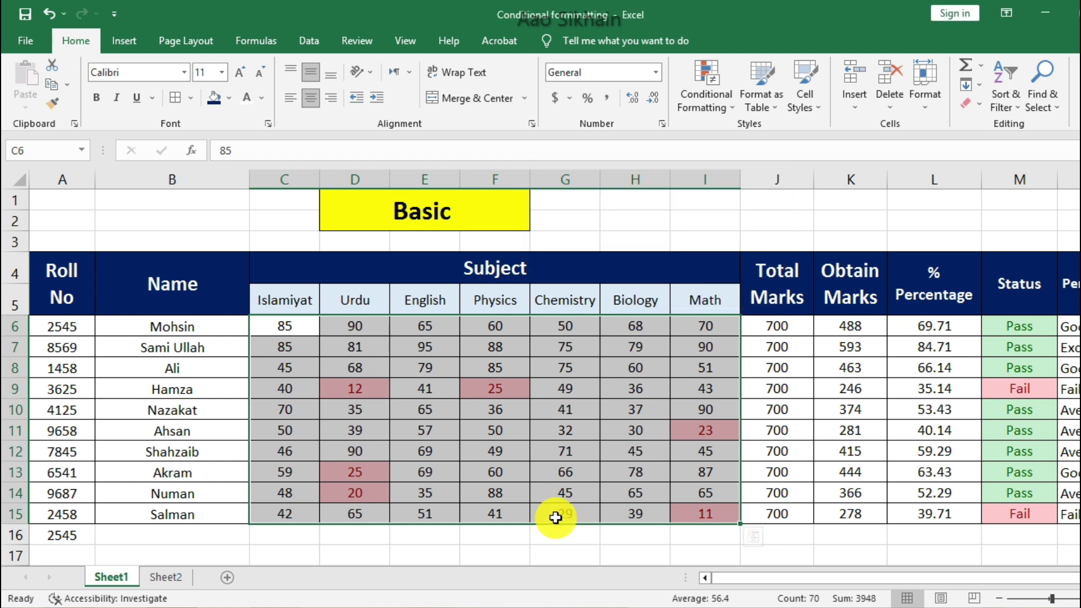
- Clear the Bottom Items conditional formatting rule from the selected subject marks in C6:I15
left_click(717, 102)
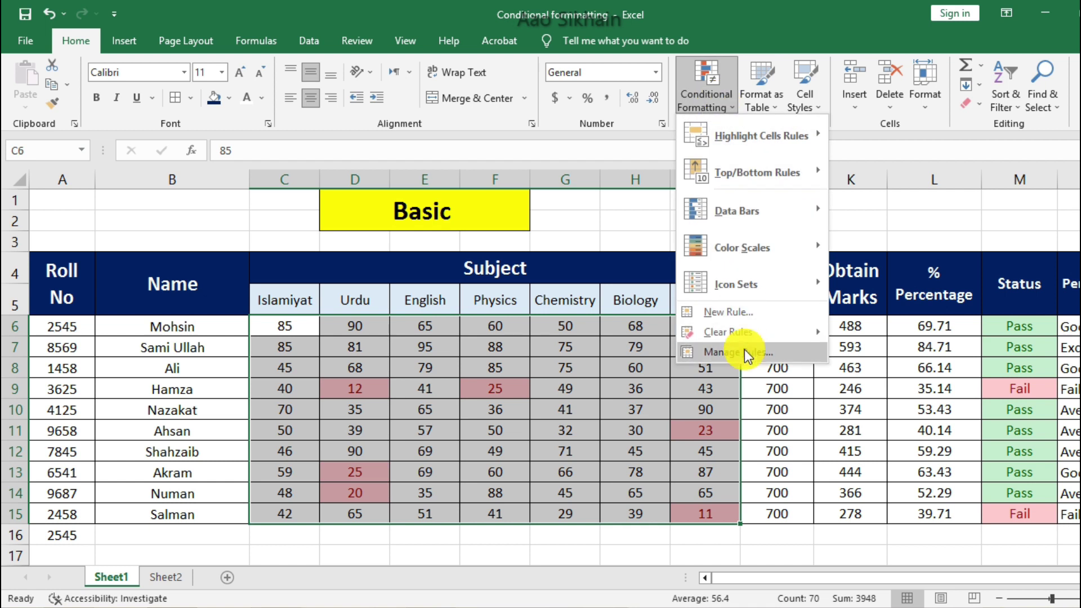
mouse_move(758, 333)
left_click(883, 333)
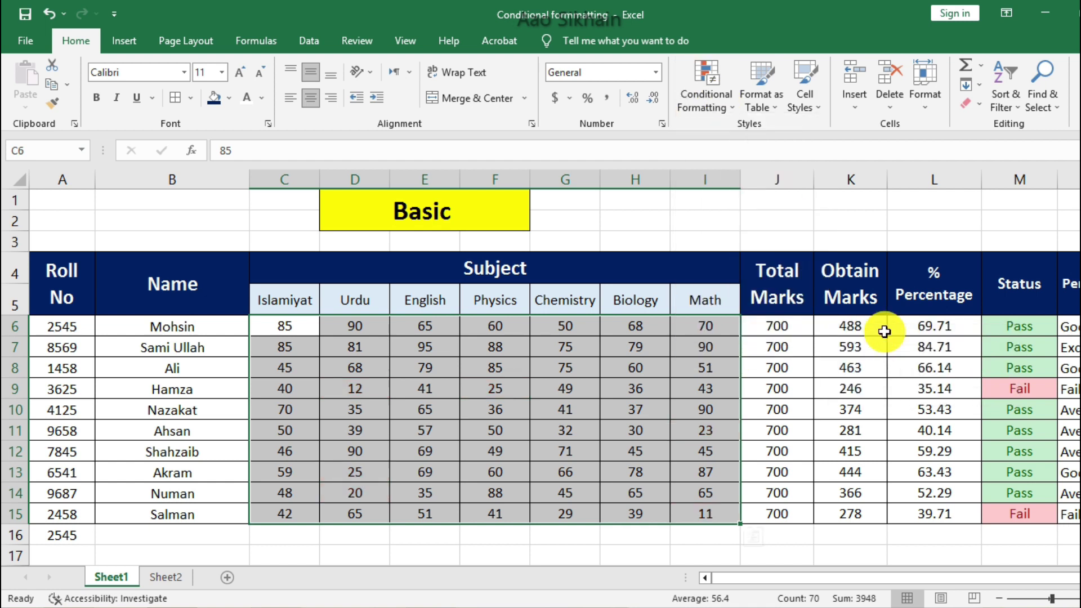
- On the percentages in L6:L15, preview the Above Average rule, cancel it, and apply Below Average with Light Red Fill with Dark Red Text
left_click(720, 97)
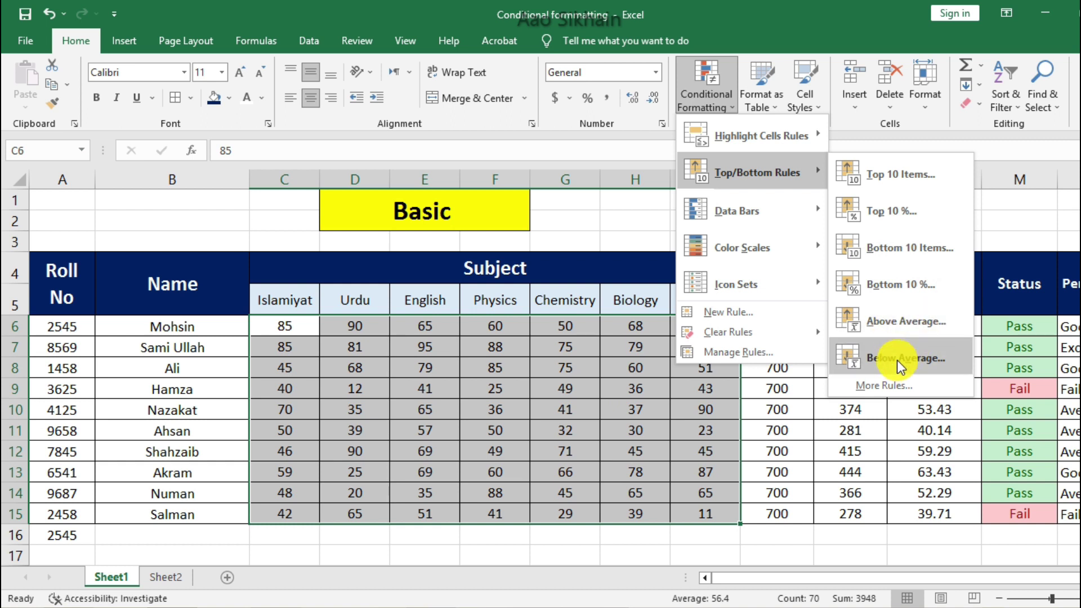
left_click(983, 400)
left_click(983, 400)
left_click_drag(941, 325, 932, 515)
left_click(721, 106)
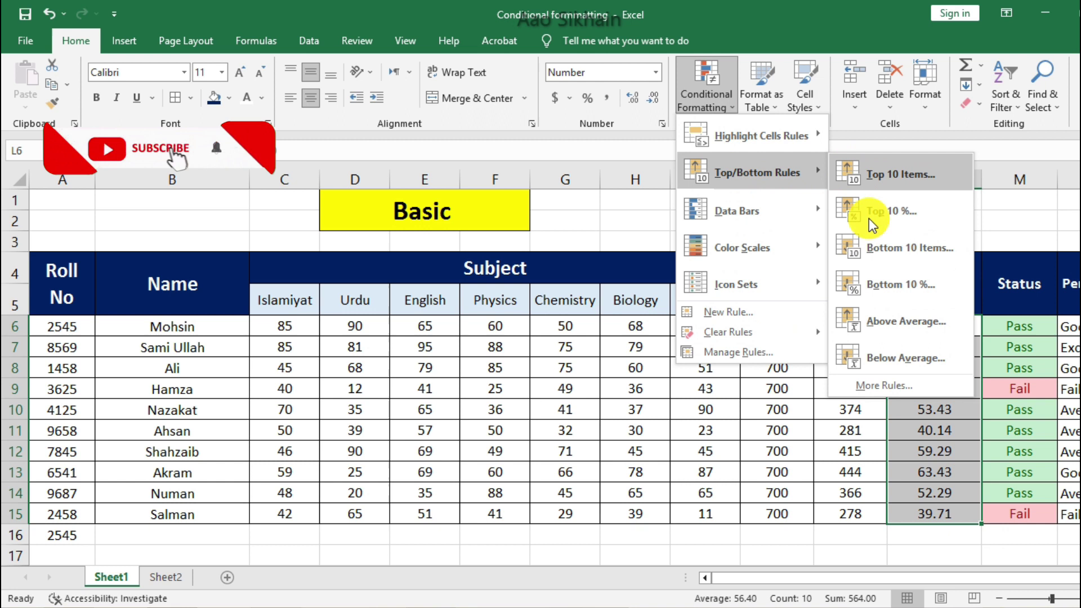
left_click(880, 326)
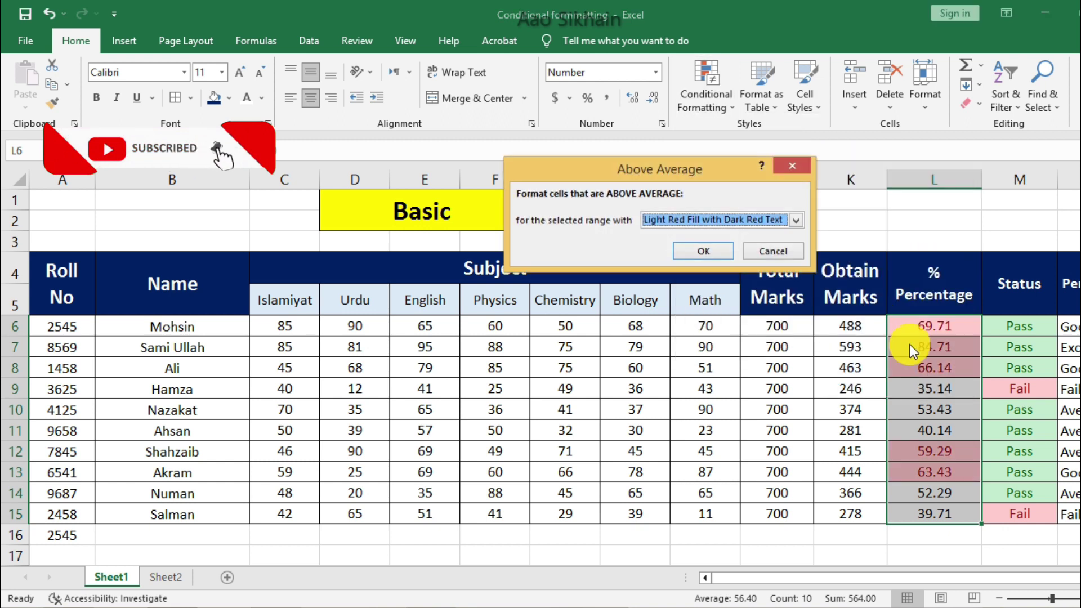
left_click(772, 249)
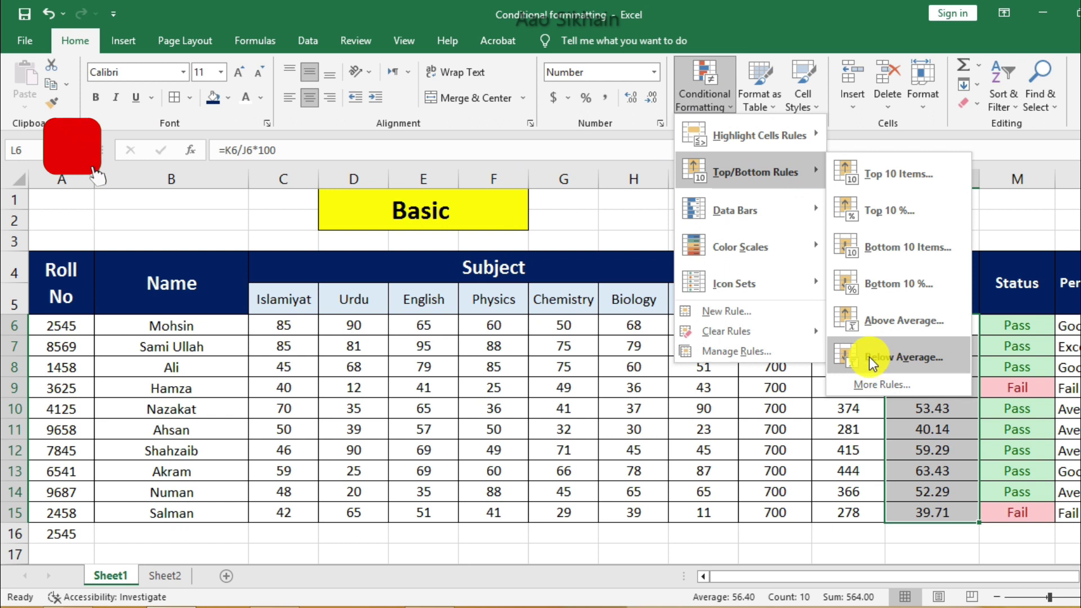
left_click(869, 357)
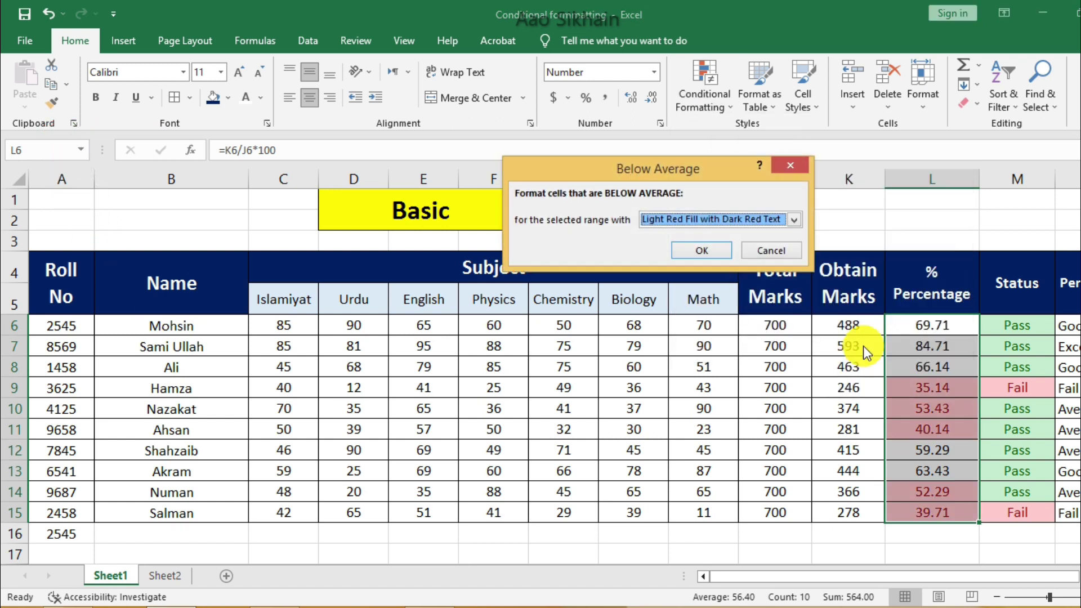
left_click(719, 248)
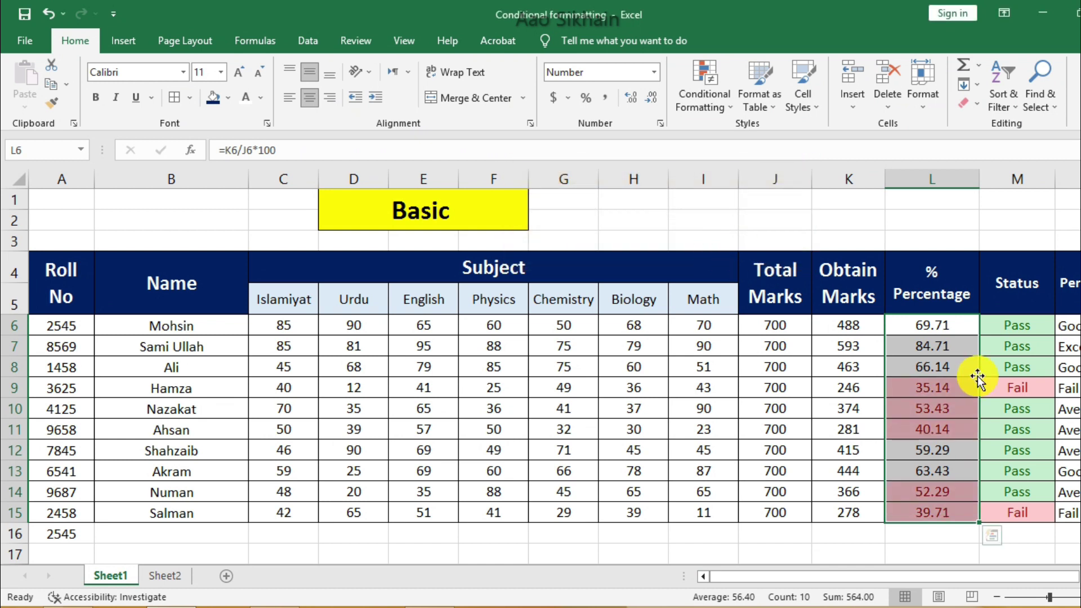
- Clear the Below Average conditional formatting rule from the selected percentages in L6:L15
left_click(714, 108)
mouse_move(735, 333)
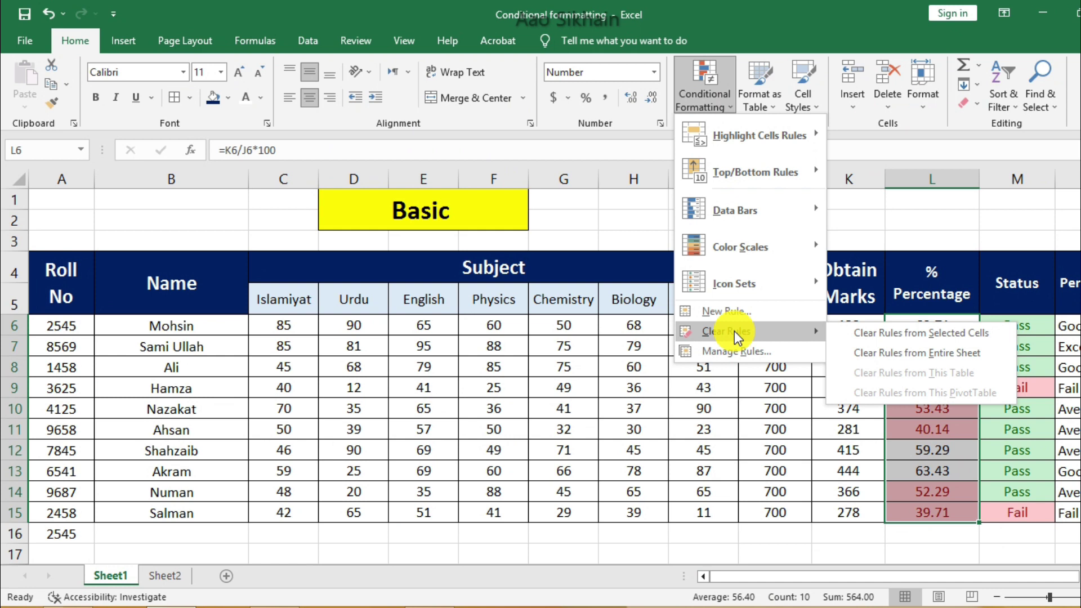
left_click(854, 335)
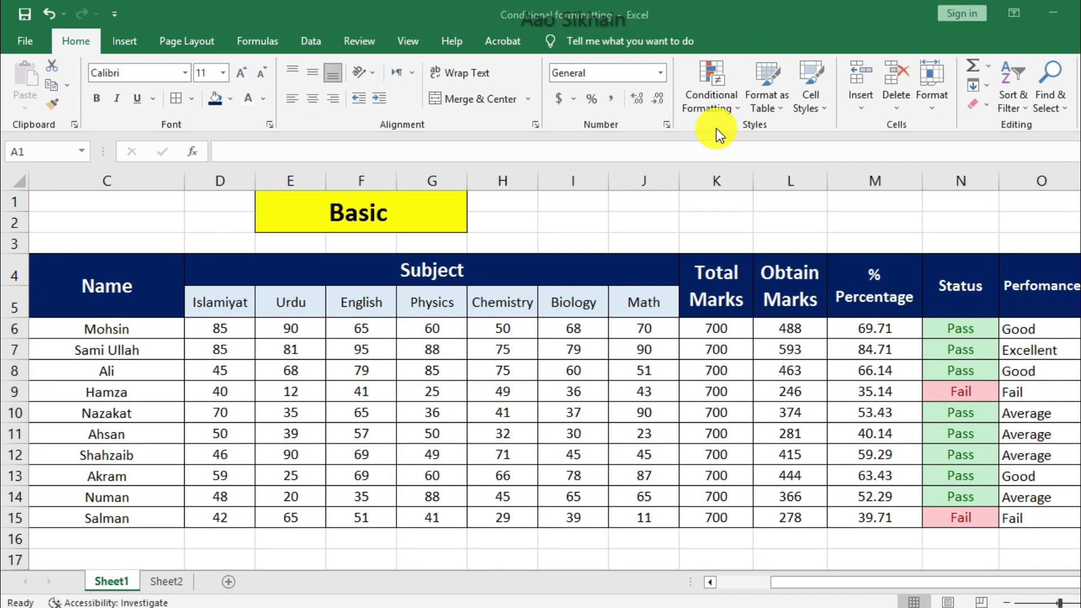
left_click(721, 103)
left_click(718, 97)
left_click(717, 96)
mouse_move(792, 140)
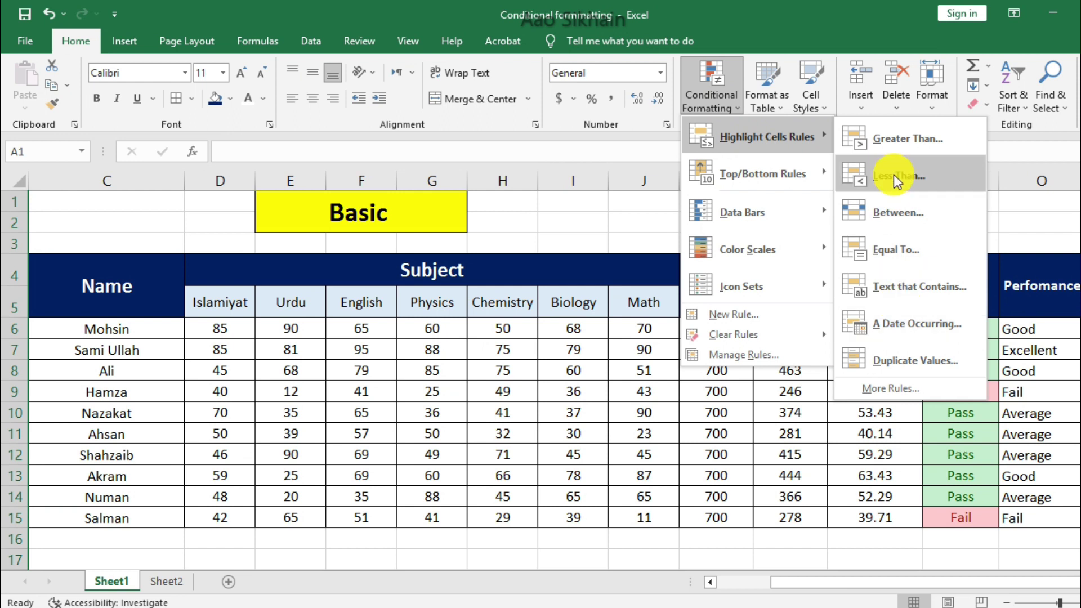
mouse_move(727, 188)
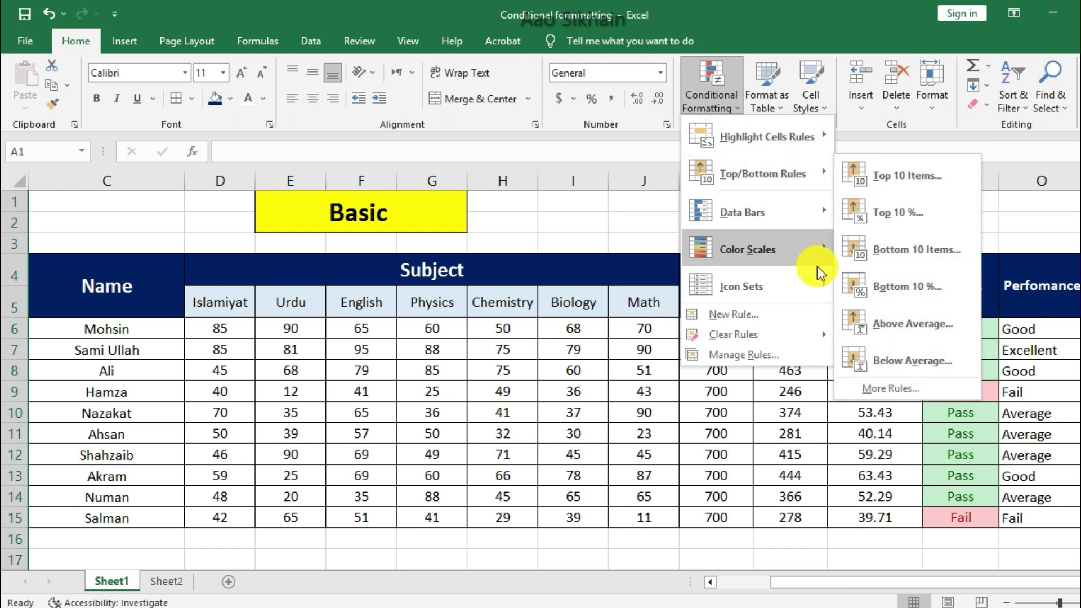
mouse_move(749, 219)
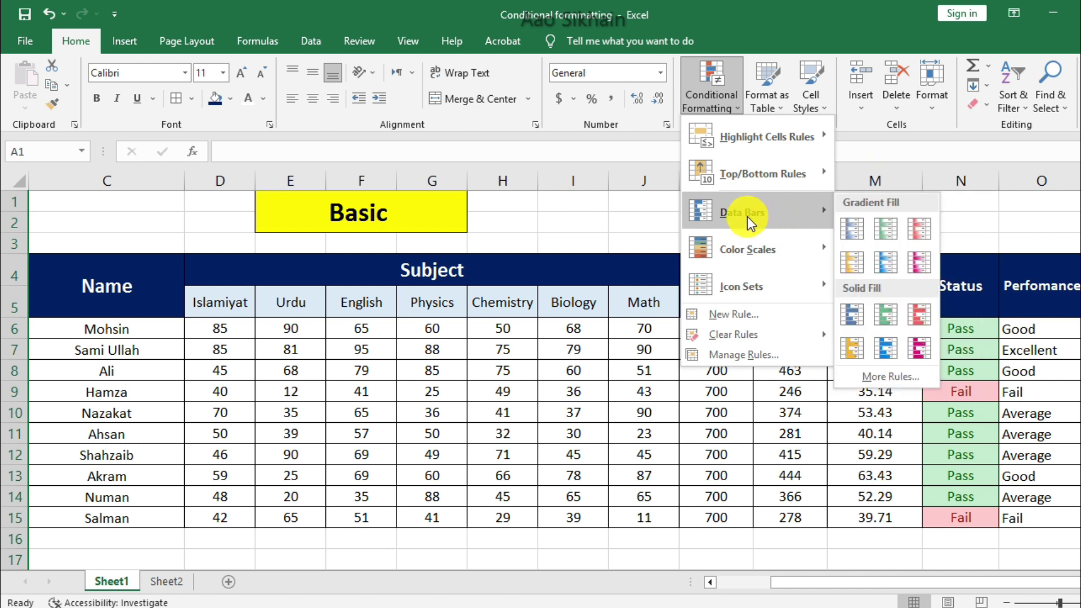
left_click(766, 381)
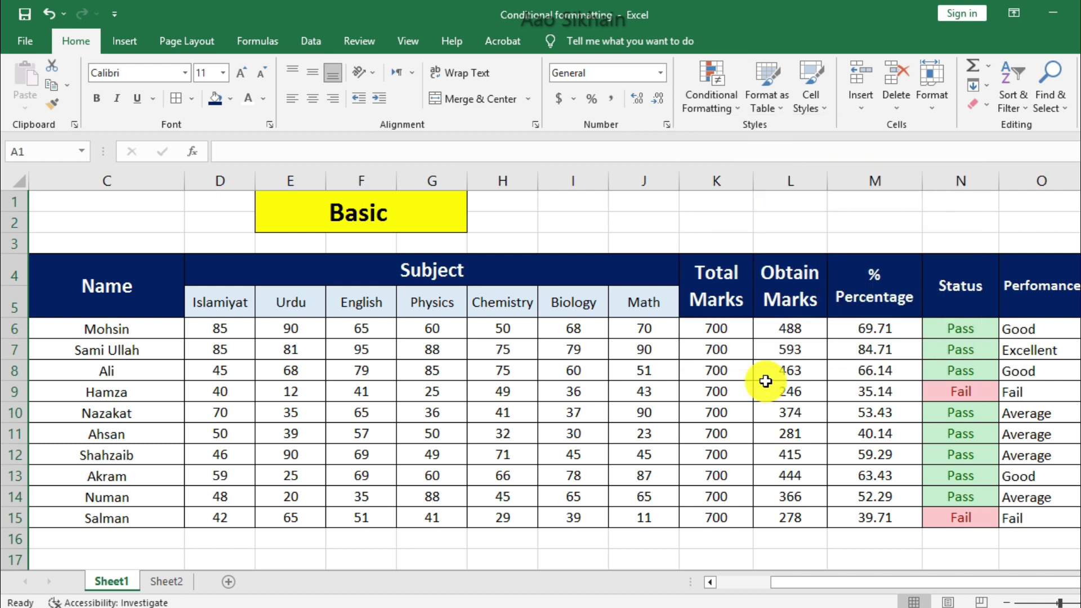
- Apply green gradient-fill data bars to the percentages in M6:M15
left_click_drag(793, 590, 778, 586)
left_click(970, 346)
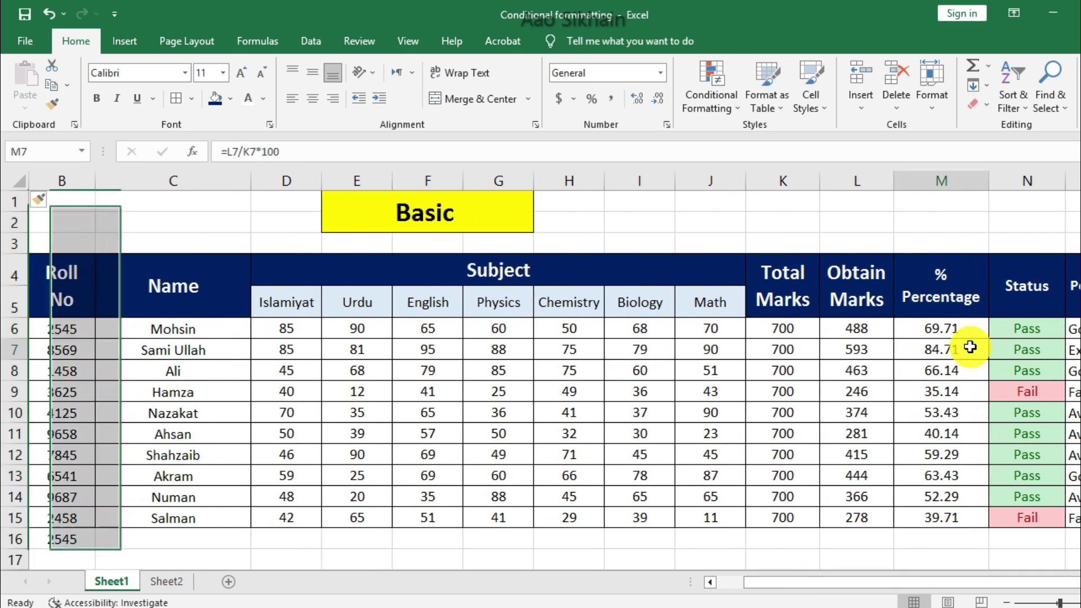
left_click_drag(946, 327, 951, 515)
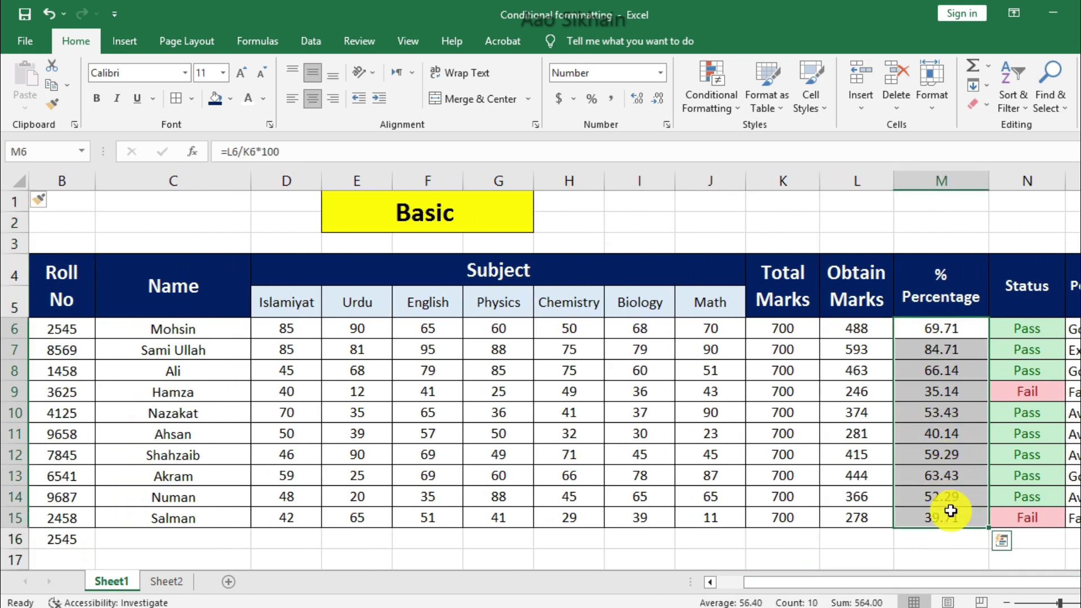
left_click(698, 101)
mouse_move(738, 216)
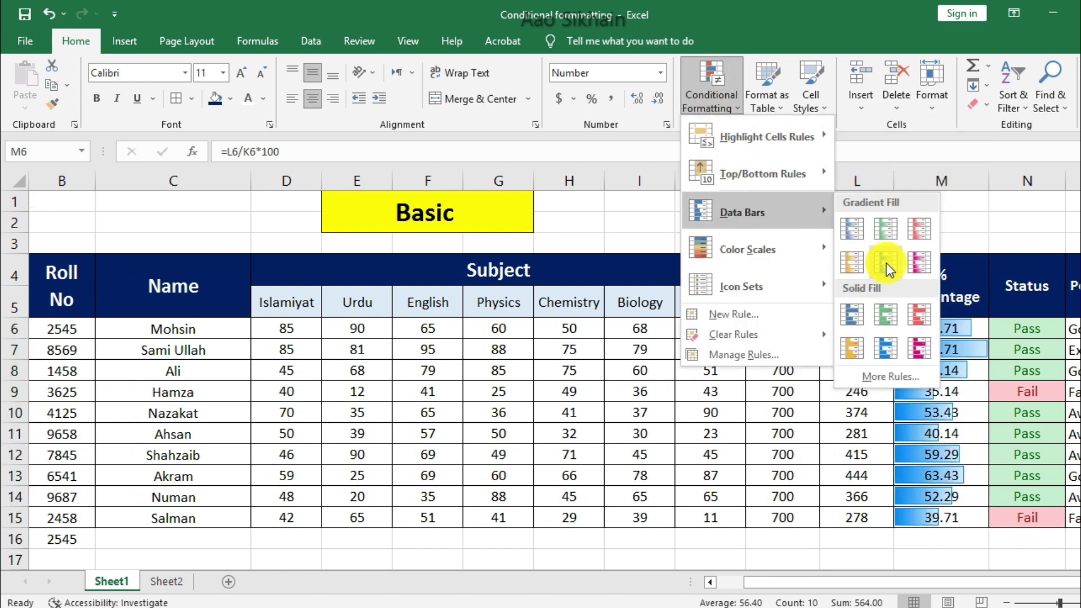
left_click(887, 227)
left_click(847, 397)
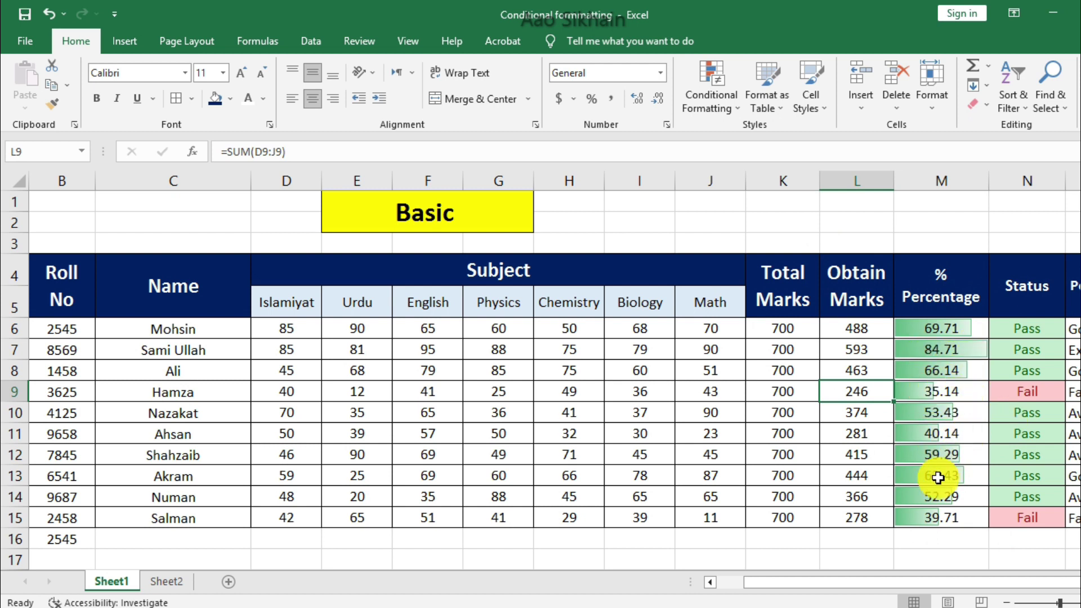
- Select the percentages in M6:M15 and clear their data bar conditional formatting
left_click_drag(936, 328, 931, 518)
left_click(710, 108)
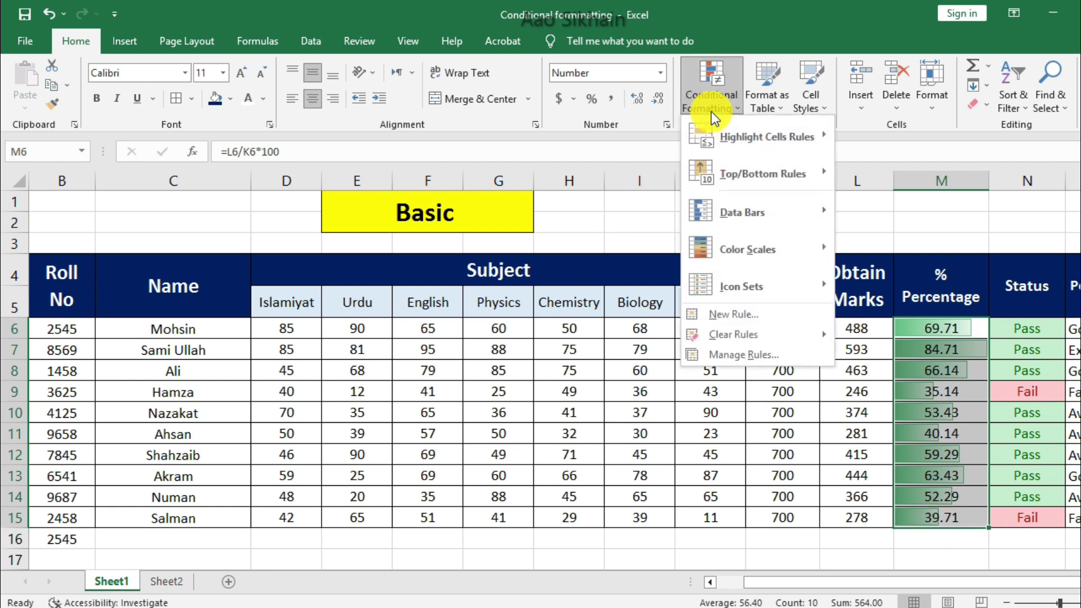
mouse_move(755, 326)
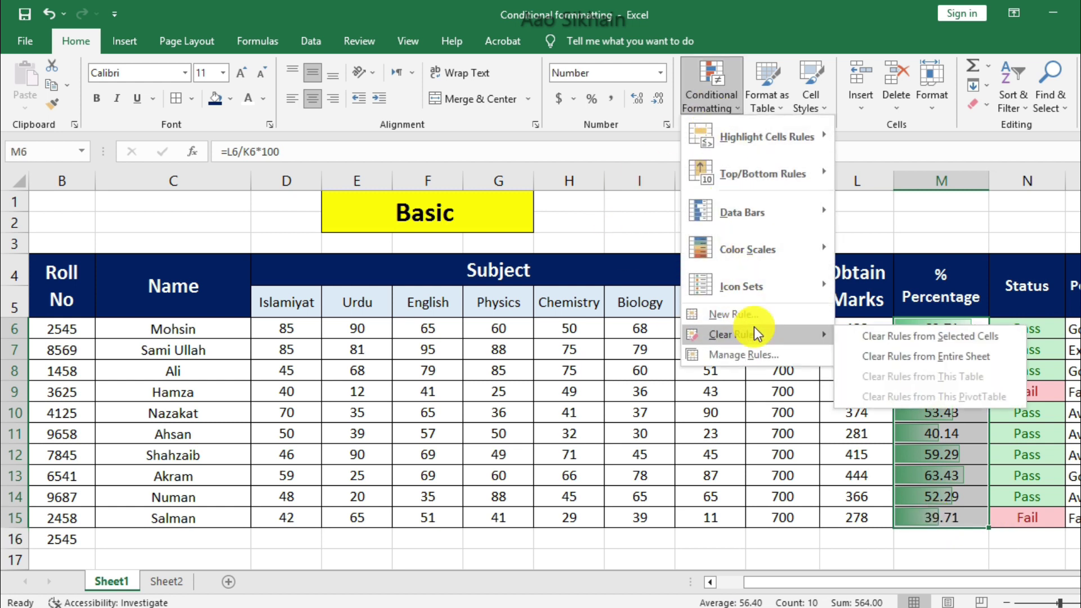
left_click(864, 336)
- Apply the green-yellow-red color scale to the percentages in M6:M15, with green for the highest values
left_click(720, 106)
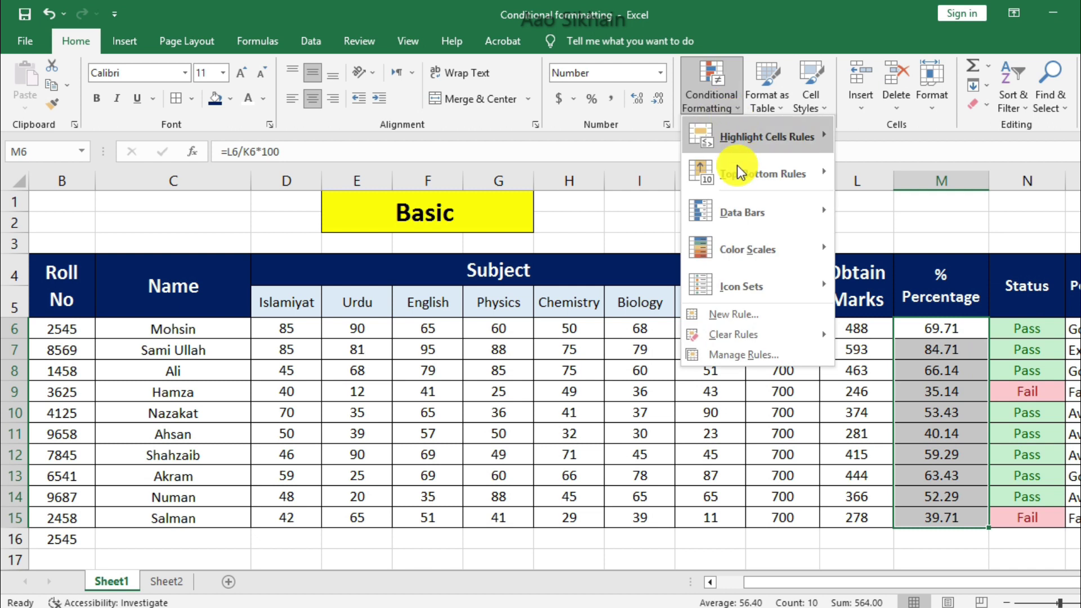
mouse_move(742, 214)
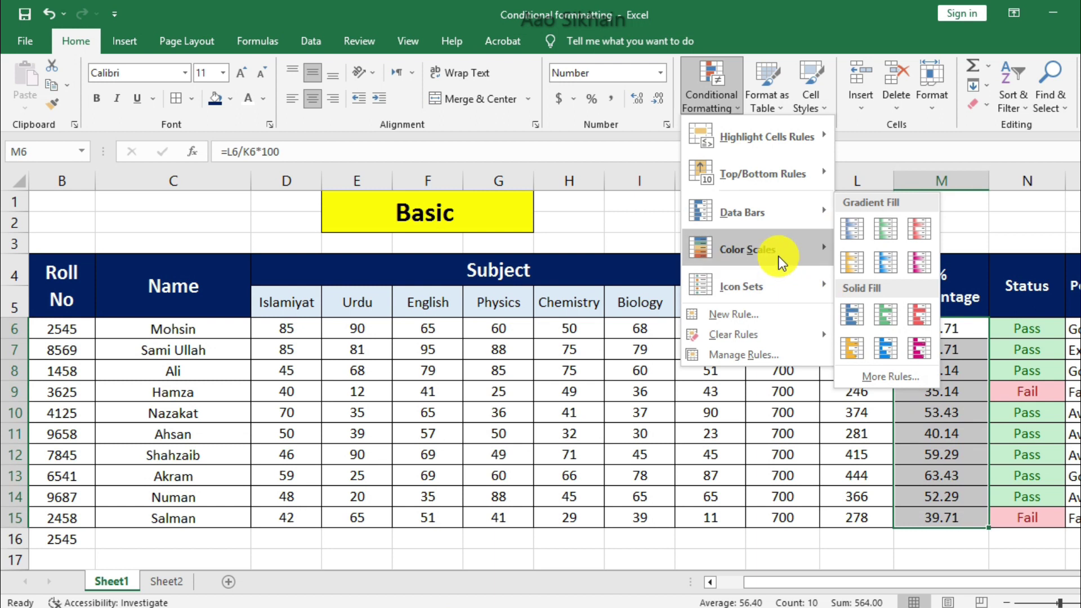
mouse_move(765, 254)
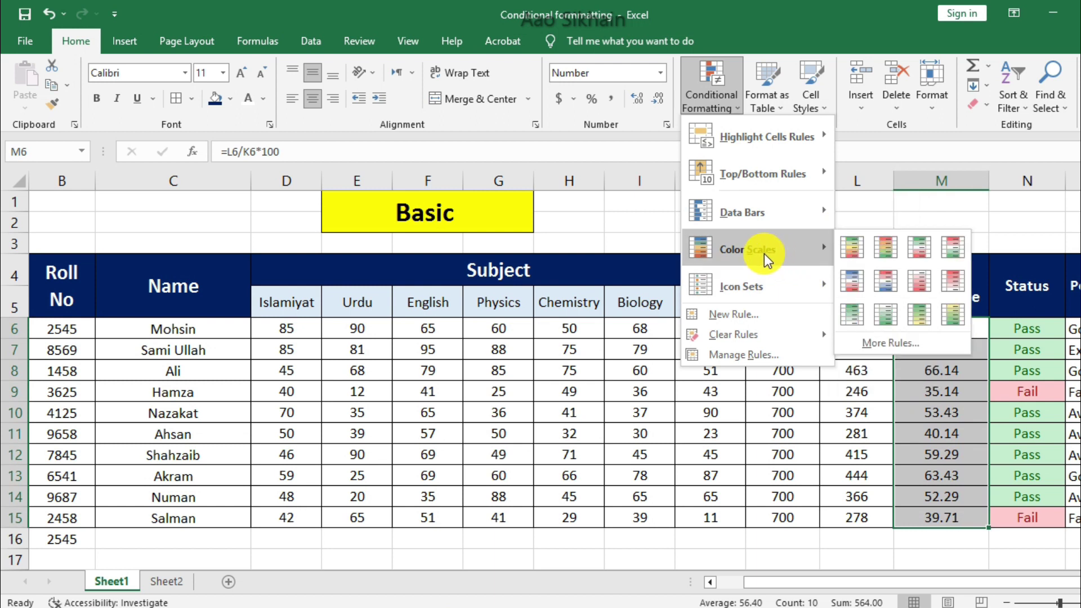
left_click(853, 251)
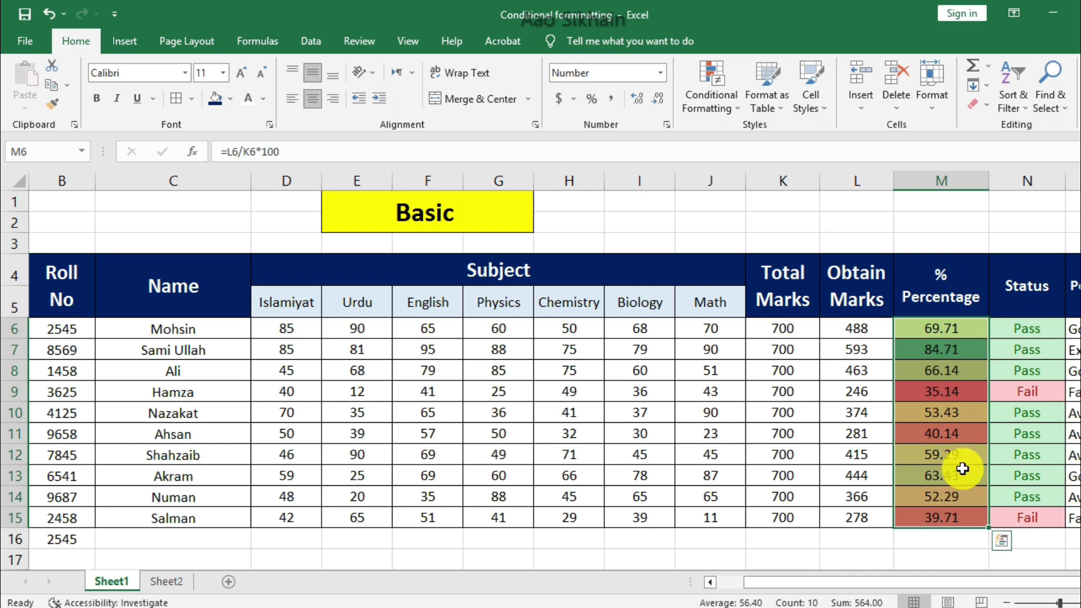
- Clear the color scale conditional formatting from the selected percentages in M6:M15
left_click(731, 99)
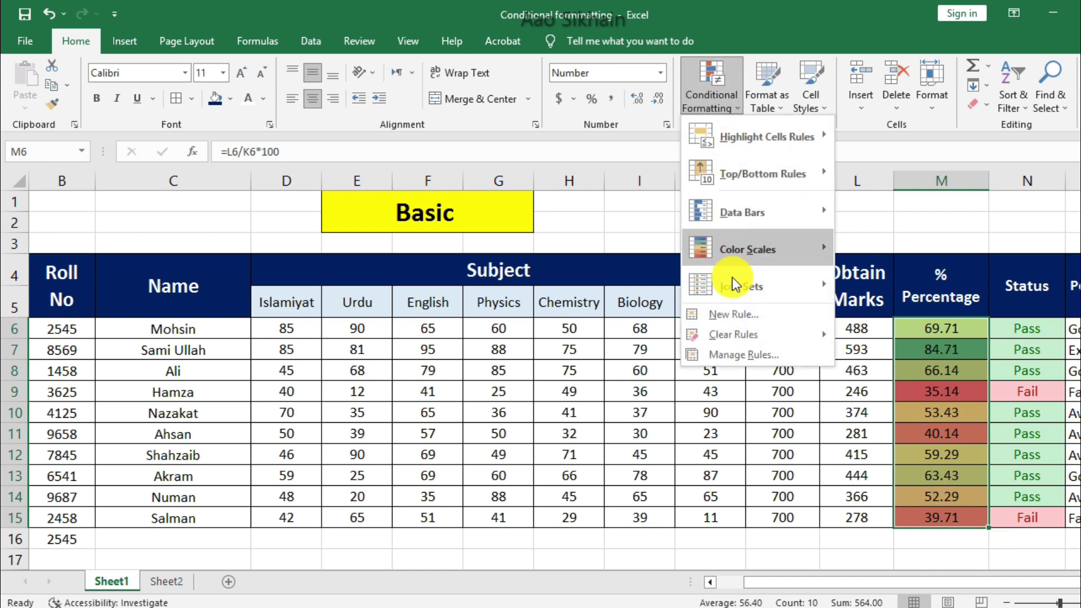
mouse_move(736, 337)
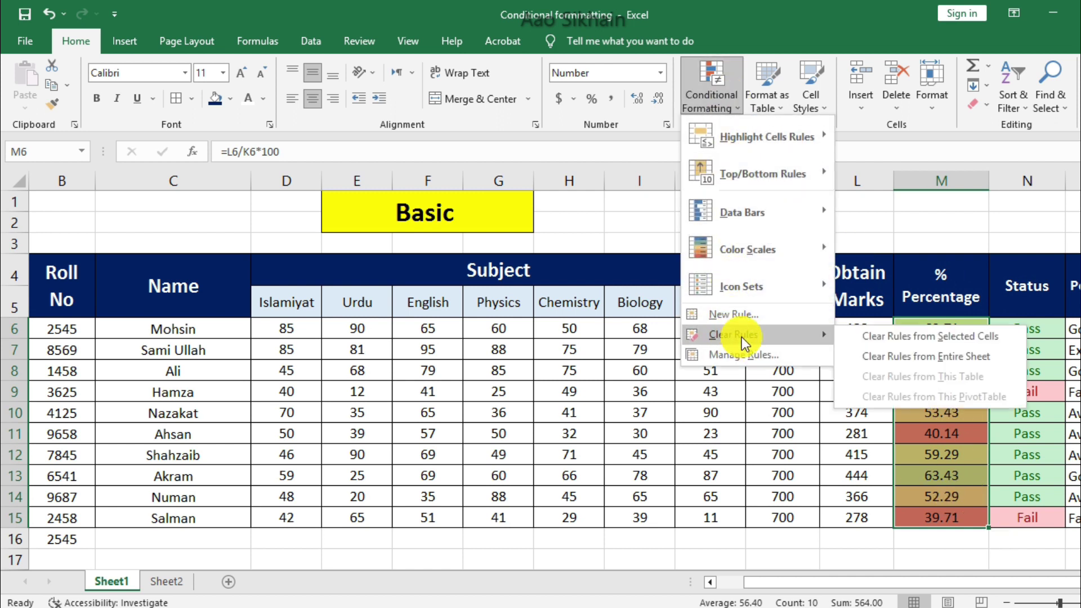
left_click(876, 334)
- Apply the five-level signal-bar Ratings icon set to the percentages in M6:M15 and deselect the range
left_click(710, 108)
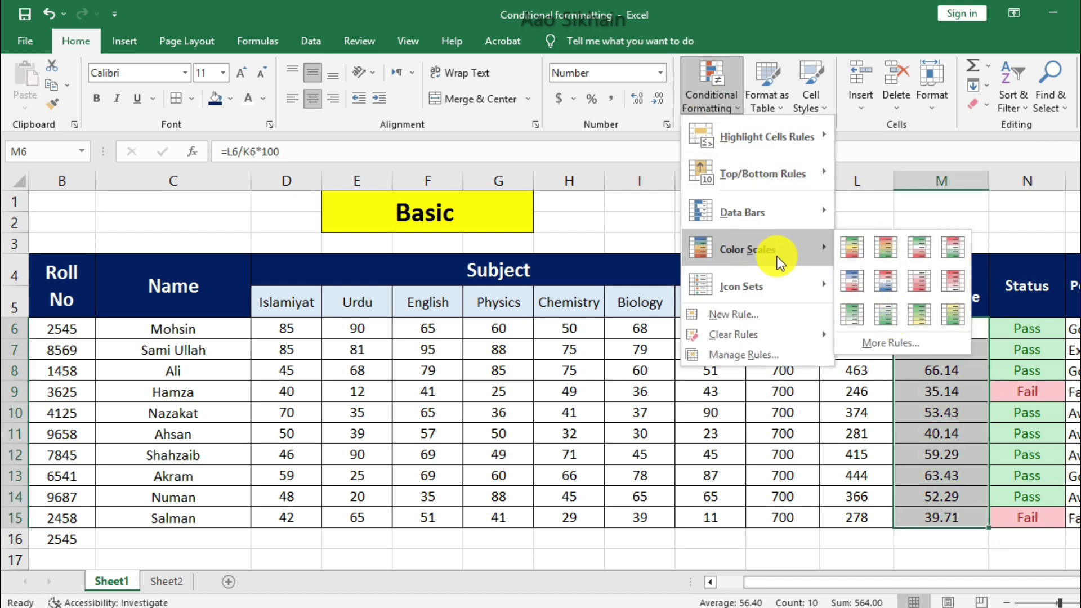
mouse_move(739, 290)
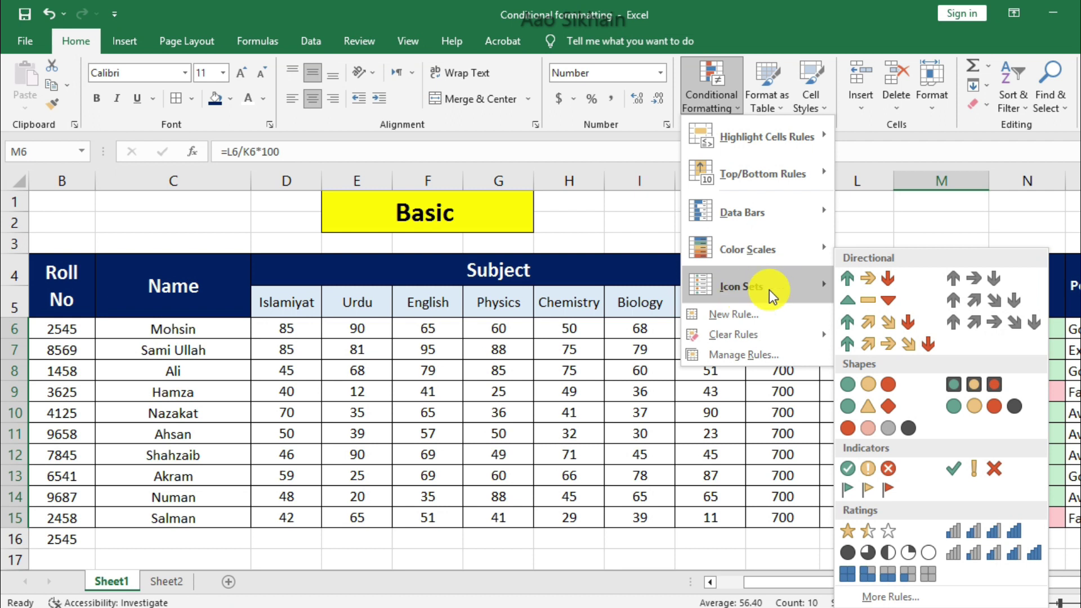
left_click(1010, 553)
left_click(853, 451)
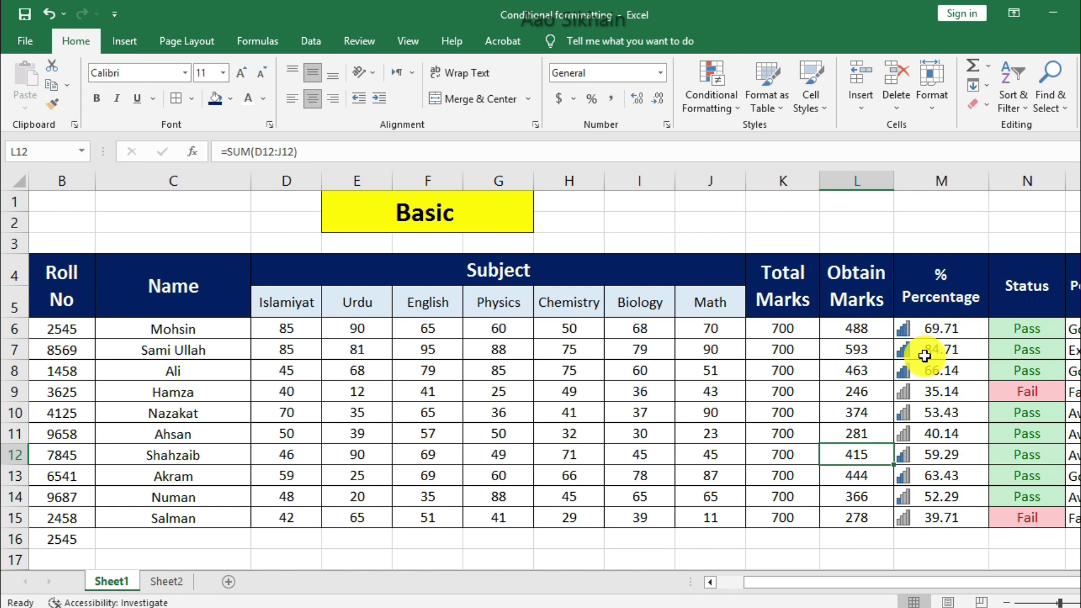
left_click(942, 355)
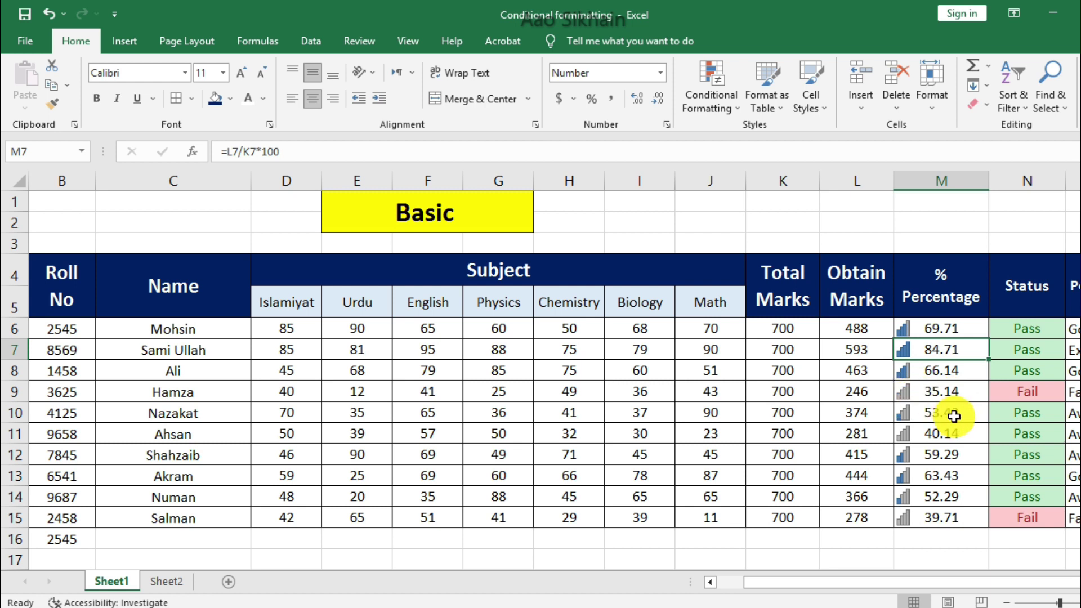
- Clear the icon set conditional formatting from the percentages in M6:M15 and deselect the range
left_click_drag(940, 333, 942, 515)
left_click(722, 110)
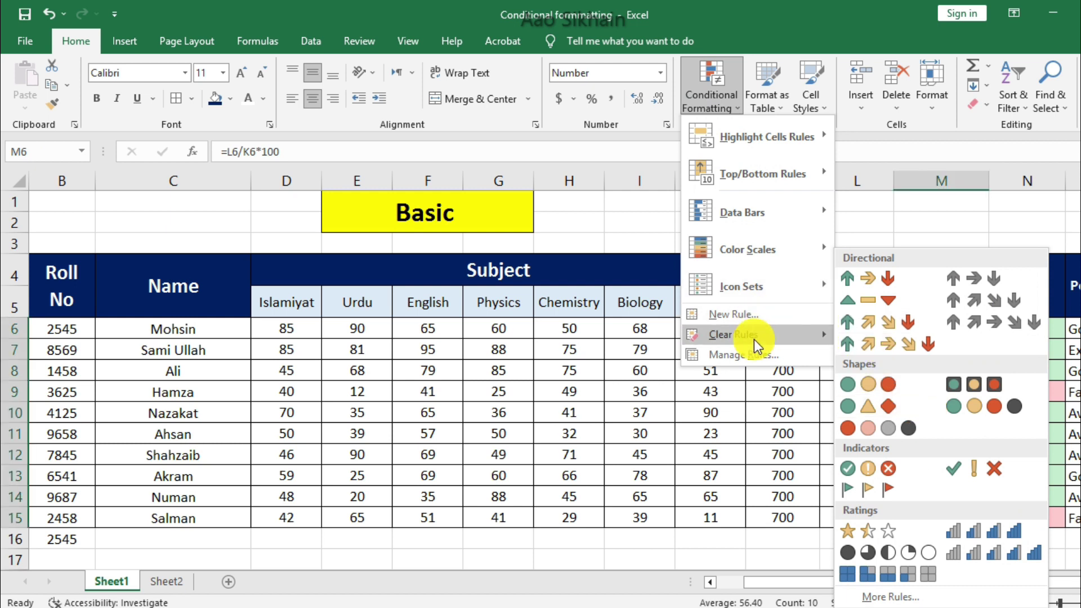
mouse_move(757, 337)
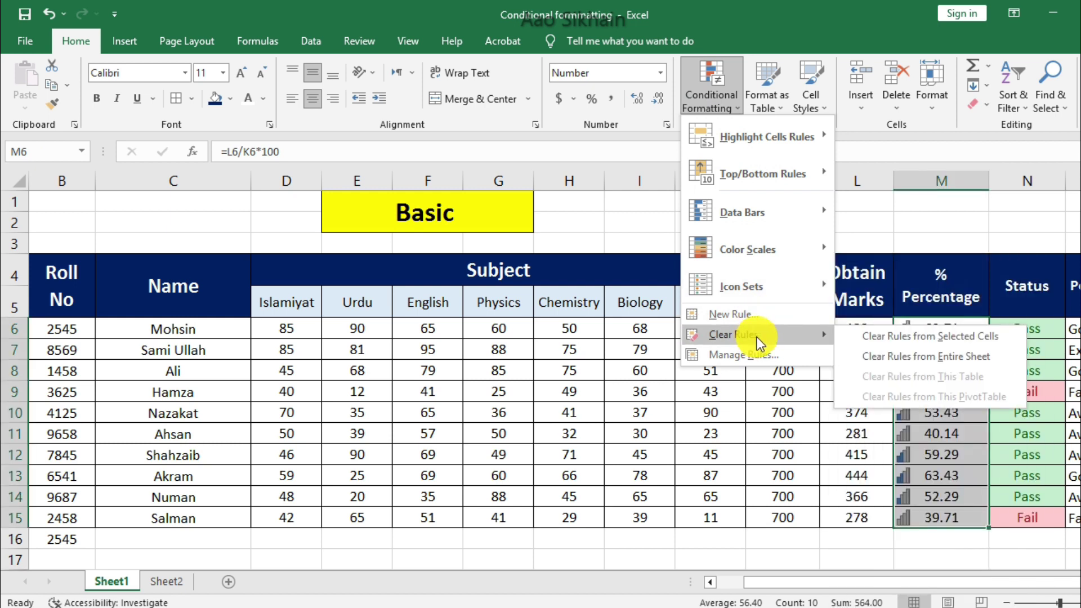
left_click(890, 337)
left_click(706, 98)
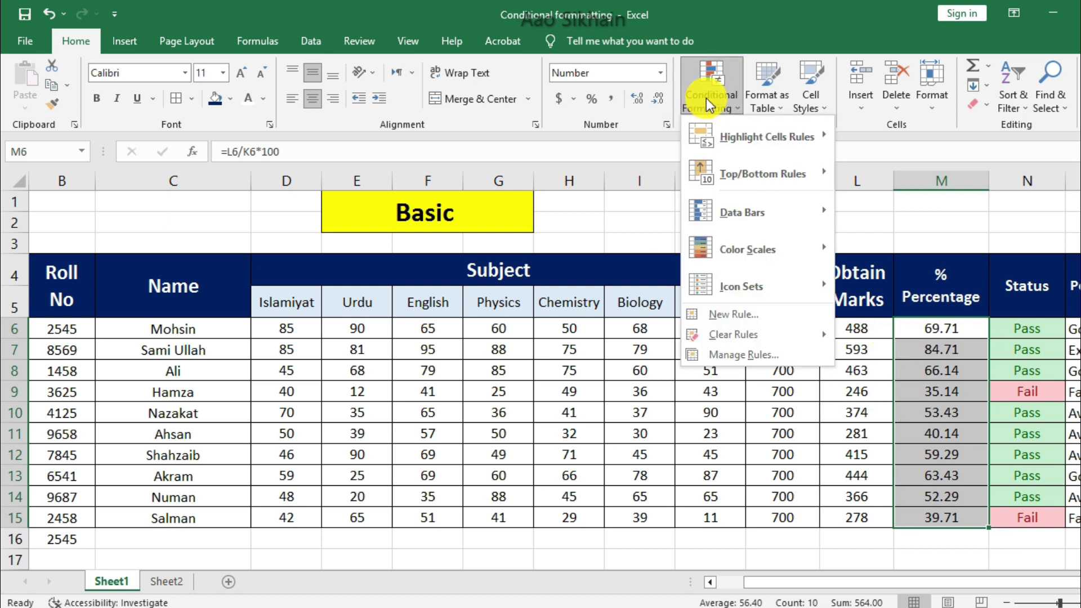
left_click(591, 326)
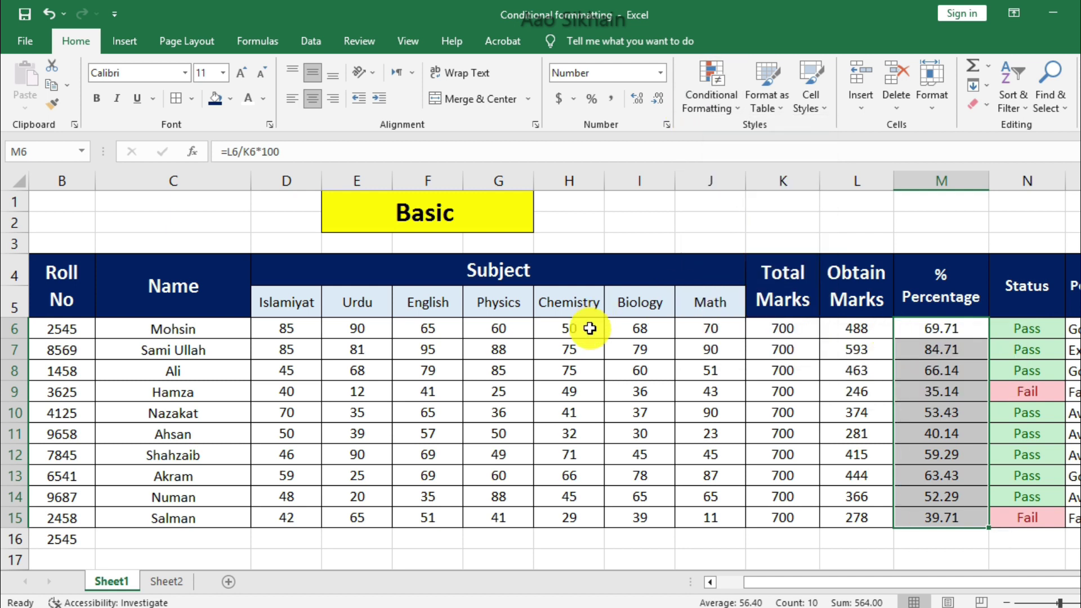
left_click(544, 393)
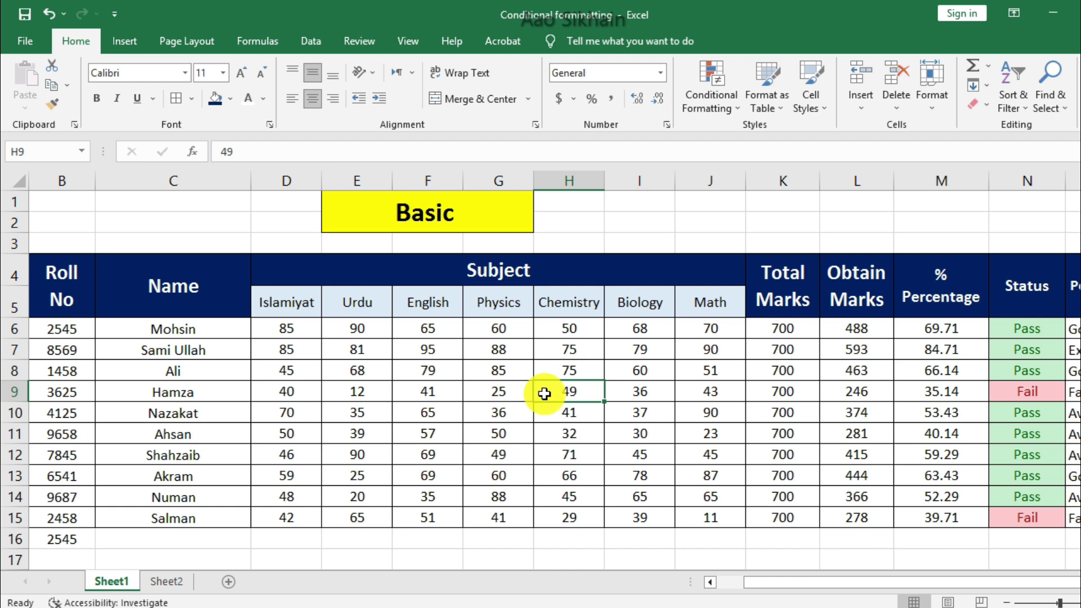
- Look over the marks sheet along row 11 from column A to the performance column, ending at cell O1
left_click(292, 438)
key("Left")
key("Left")
key("Left")
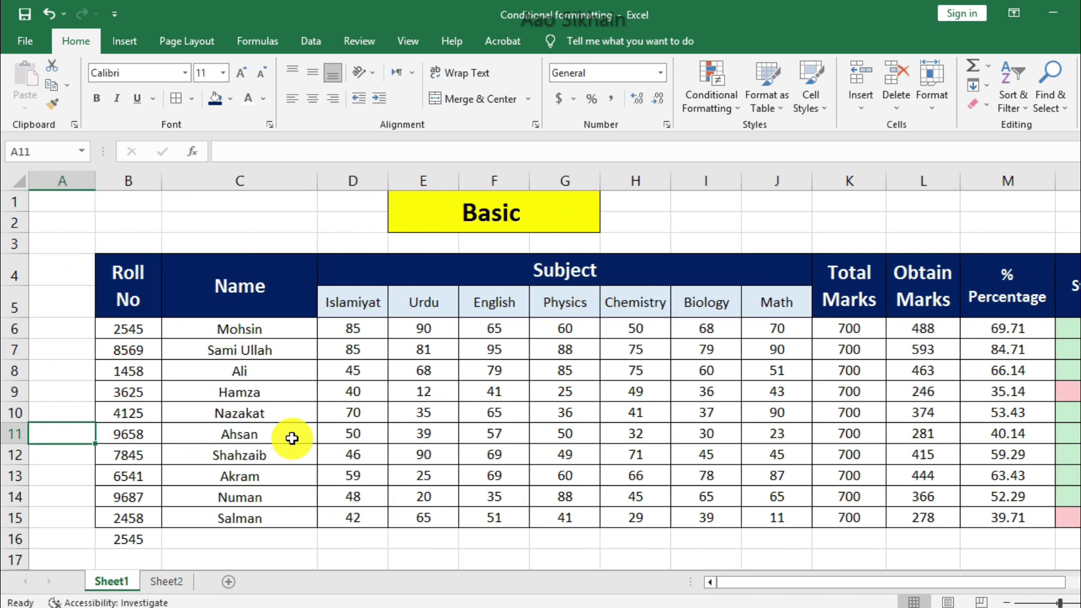
key("Right")
key("Right")
key("Right")
key("Right")
key("Right")
key("Right")
key("Right")
key("Right")
key("Right")
key("Right")
key("Right")
key("Right")
key("Right")
key("Right")
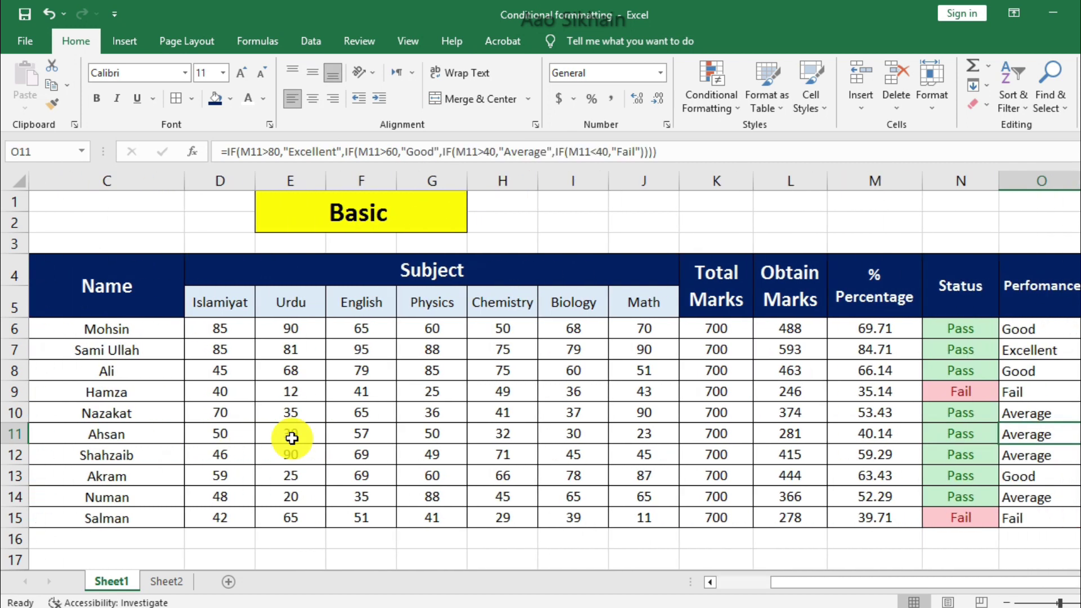
key("Up")
key("Up")
key("Up")
key("Up")
key("Up")
key("Up")
key("Up")
key("Up")
key("Up")
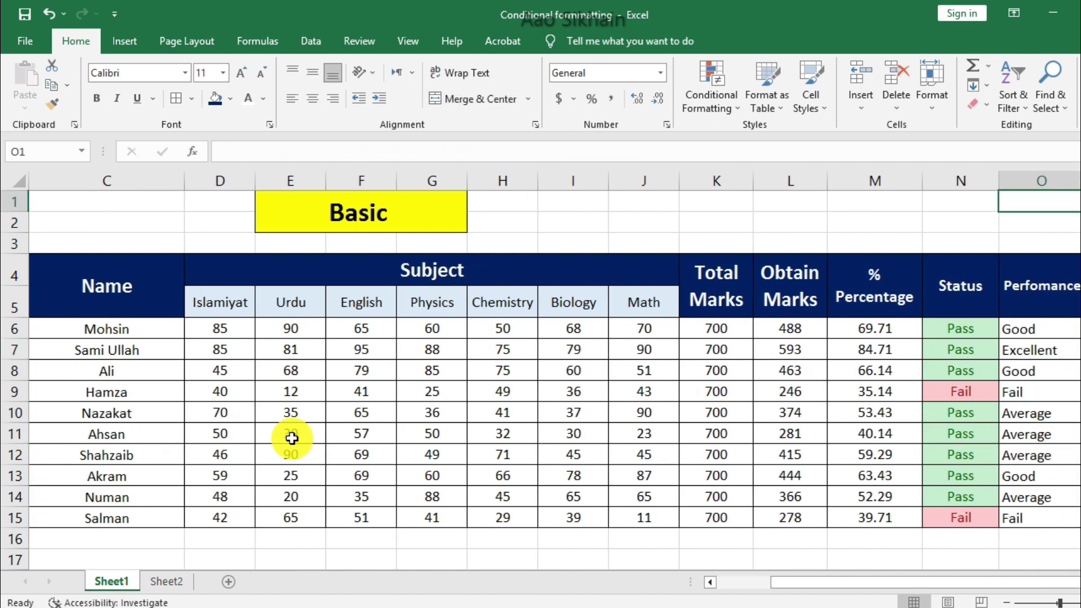